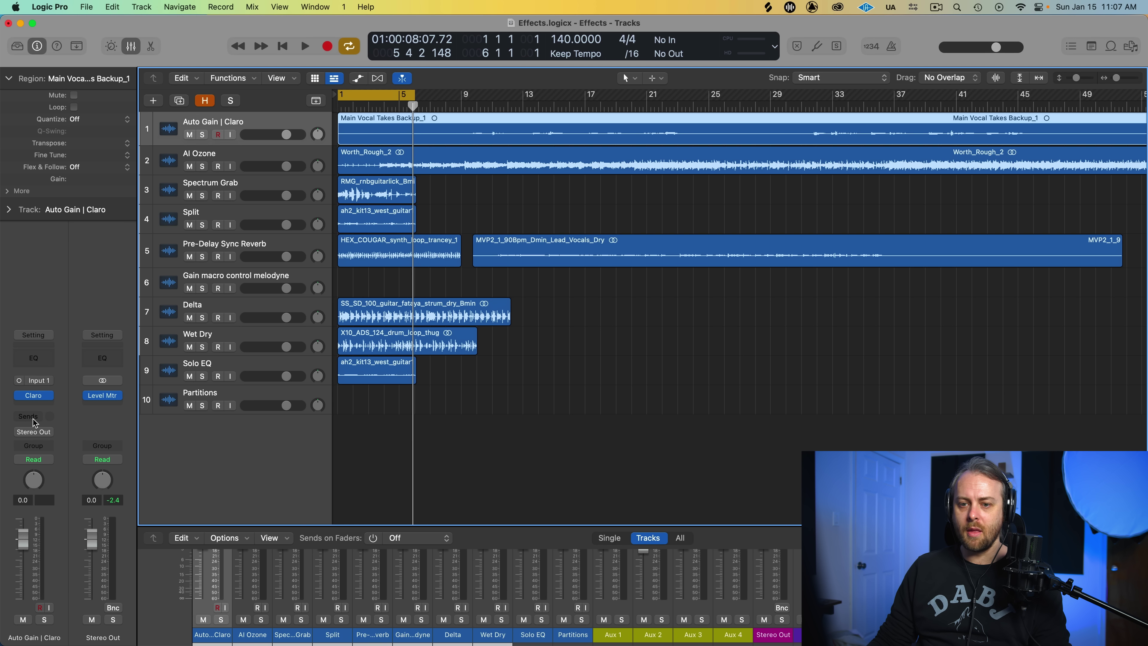
- Open Claro on the Auto Gain track in Produce mode and loop the soloed vocal over bars 10 to 24
click(36, 398)
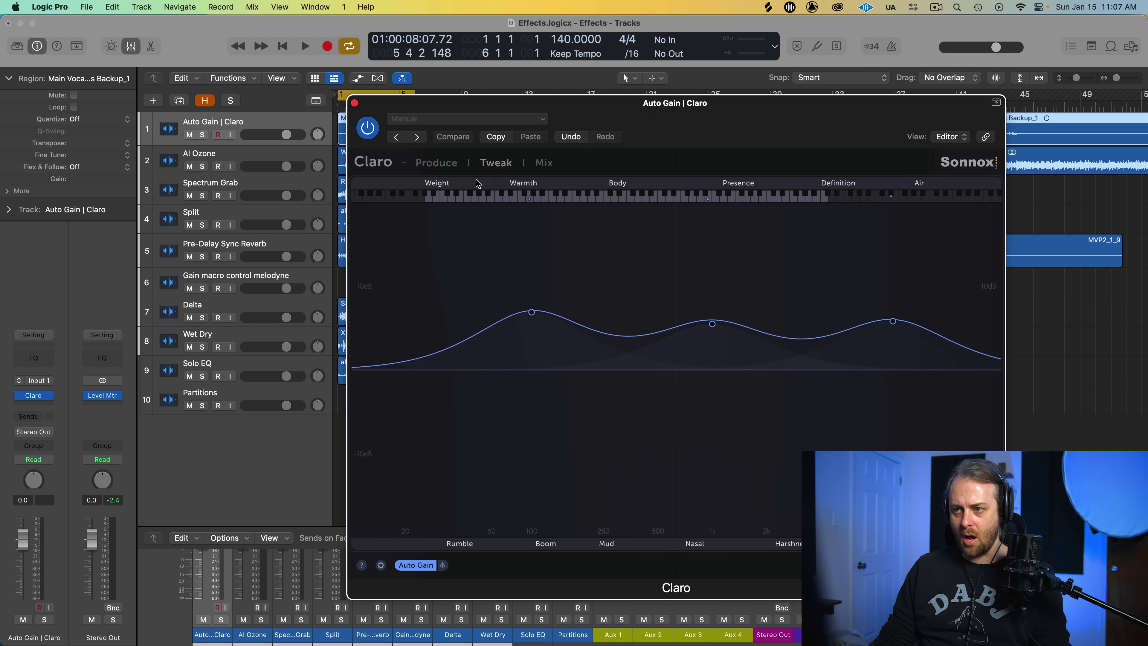
click(449, 164)
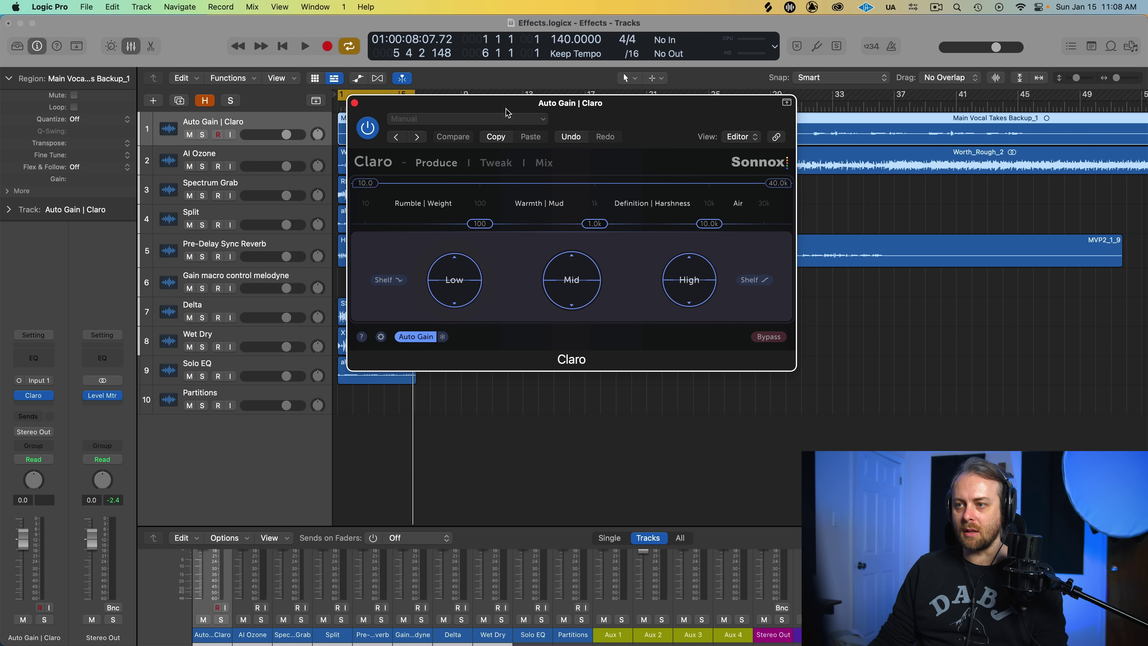
drag(507, 112, 445, 340)
drag(379, 98, 514, 98)
key(space)
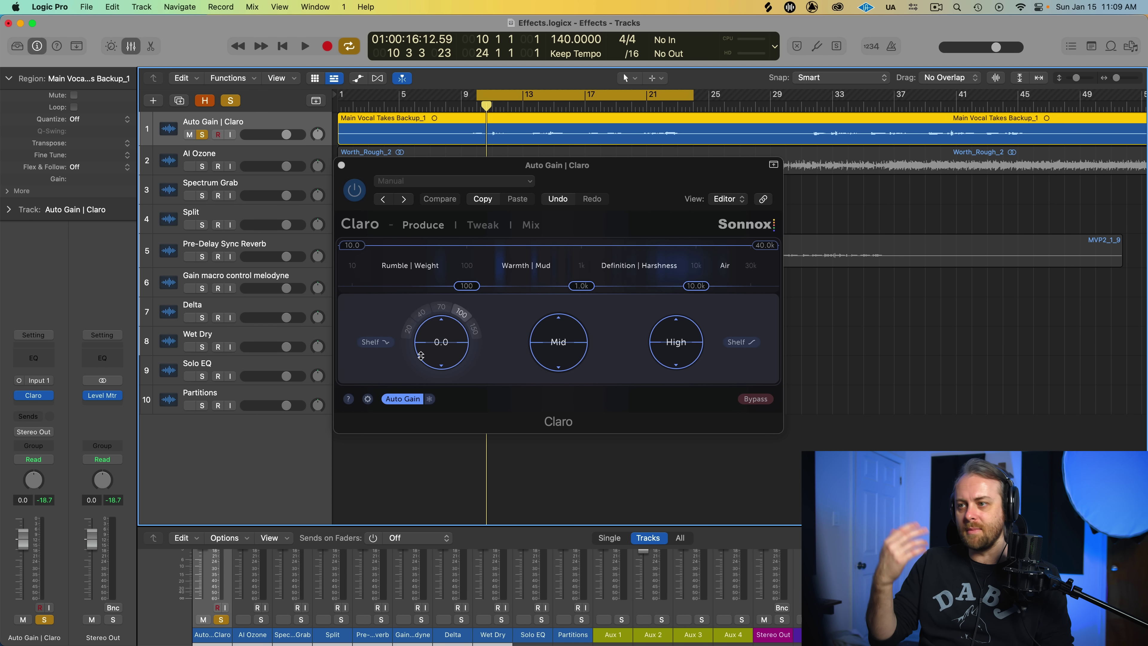
- While the vocal loop plays, boost Claro's Low band to 7.65, Mid to 4.22 and High to about 7.7
key(space)
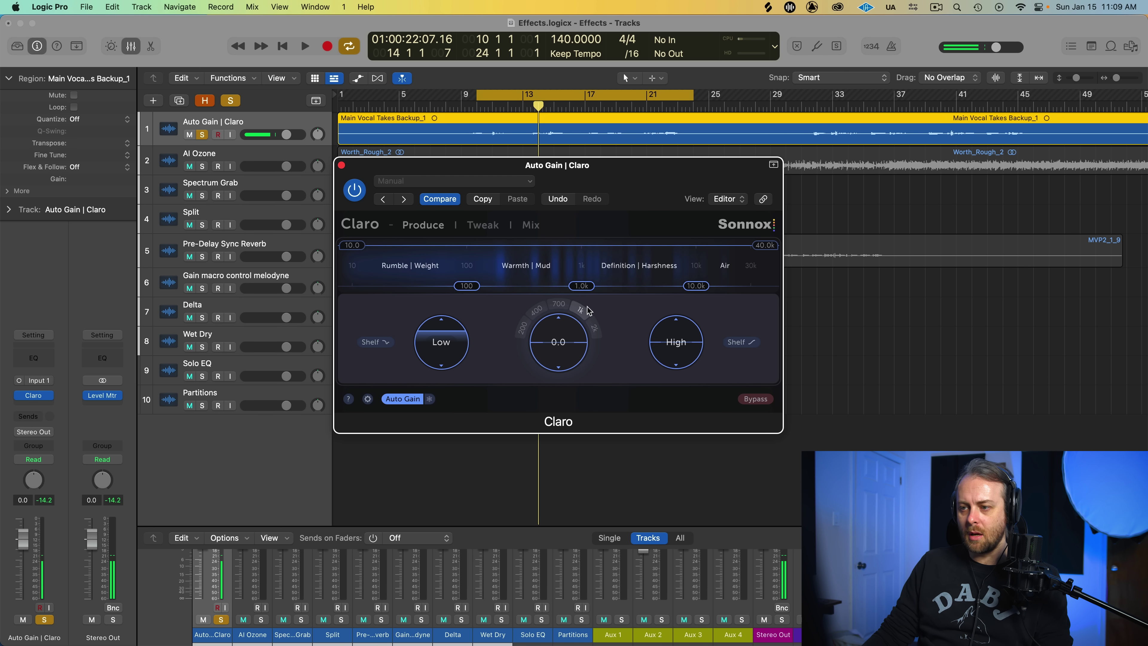
key(space)
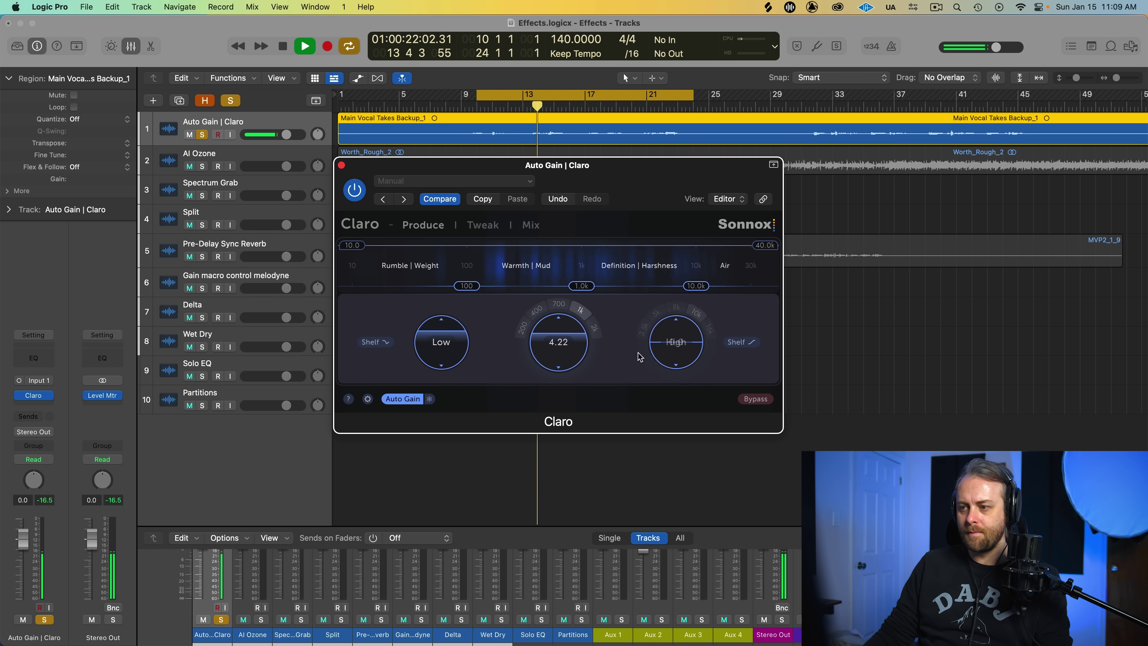
mouse_move(680, 346)
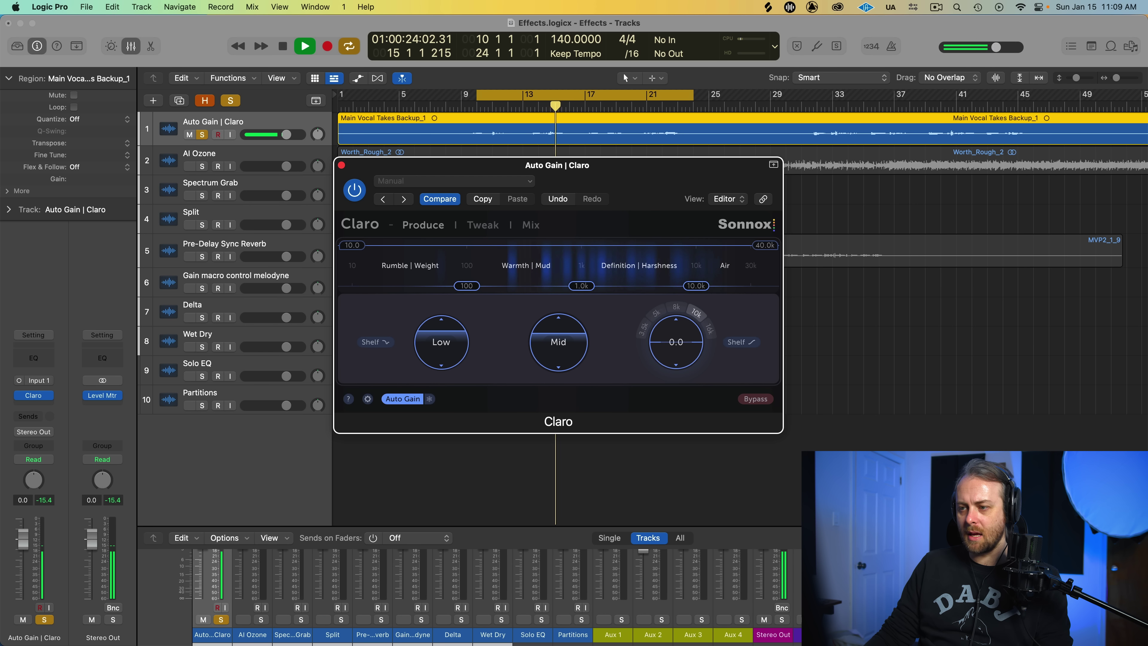
mouse_move(680, 346)
mouse_down()
mouse_move(680, 314)
mouse_move(683, 350)
mouse_up()
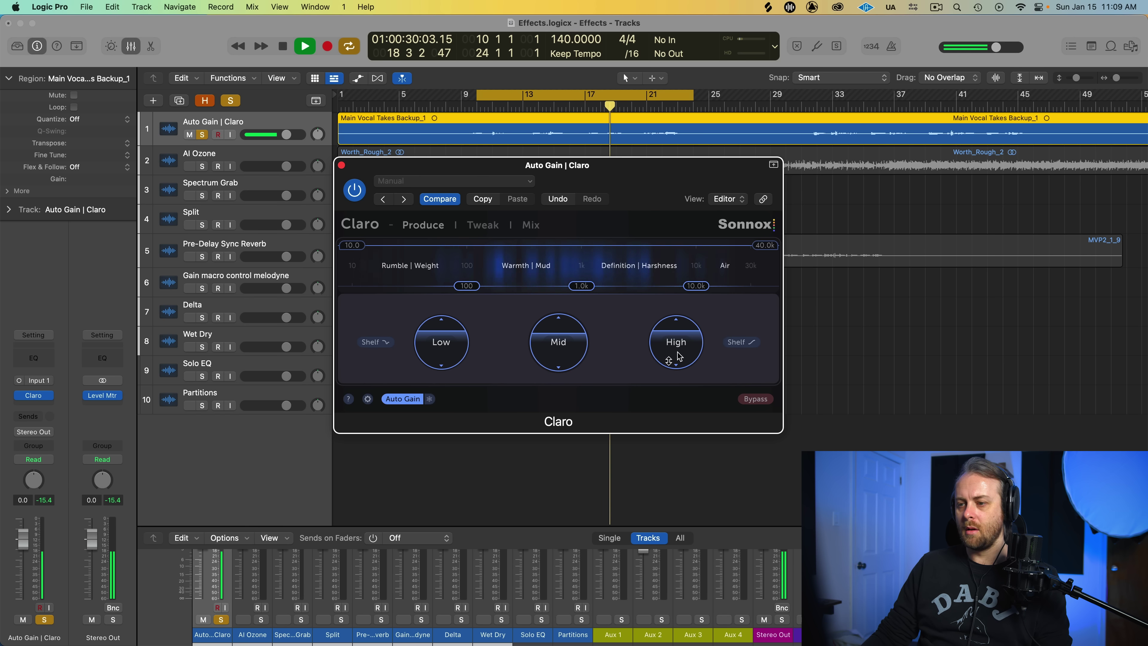
key(space)
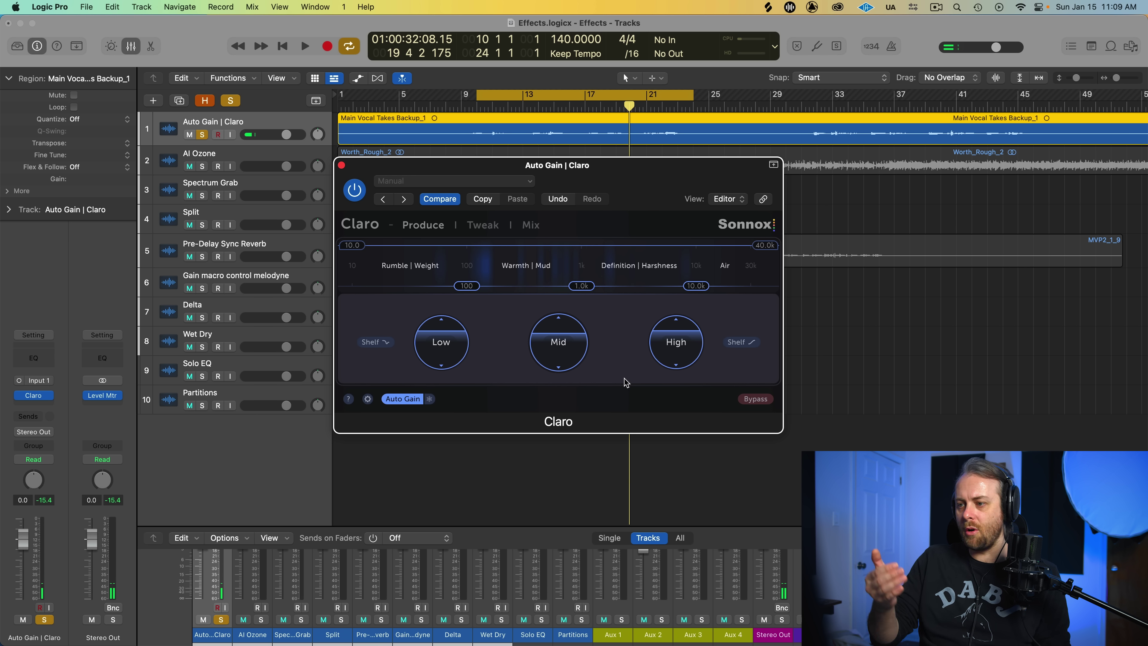
- Inspect the low, mid and high boosts on the EQ curve in Claro's Tweak mode
click(490, 228)
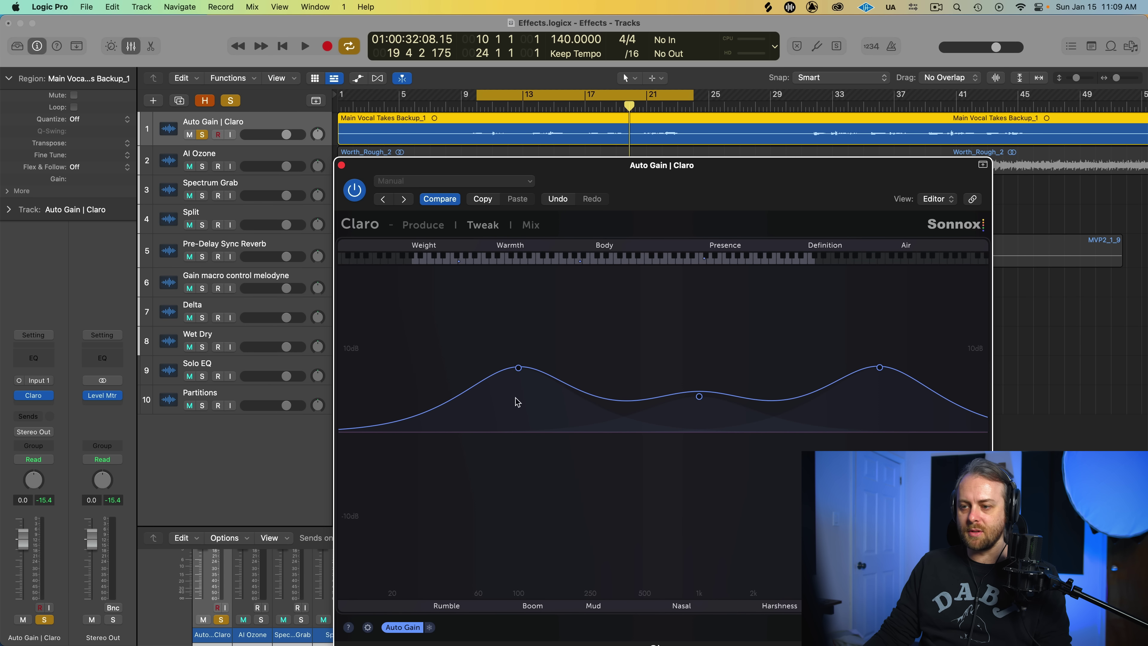
click(518, 369)
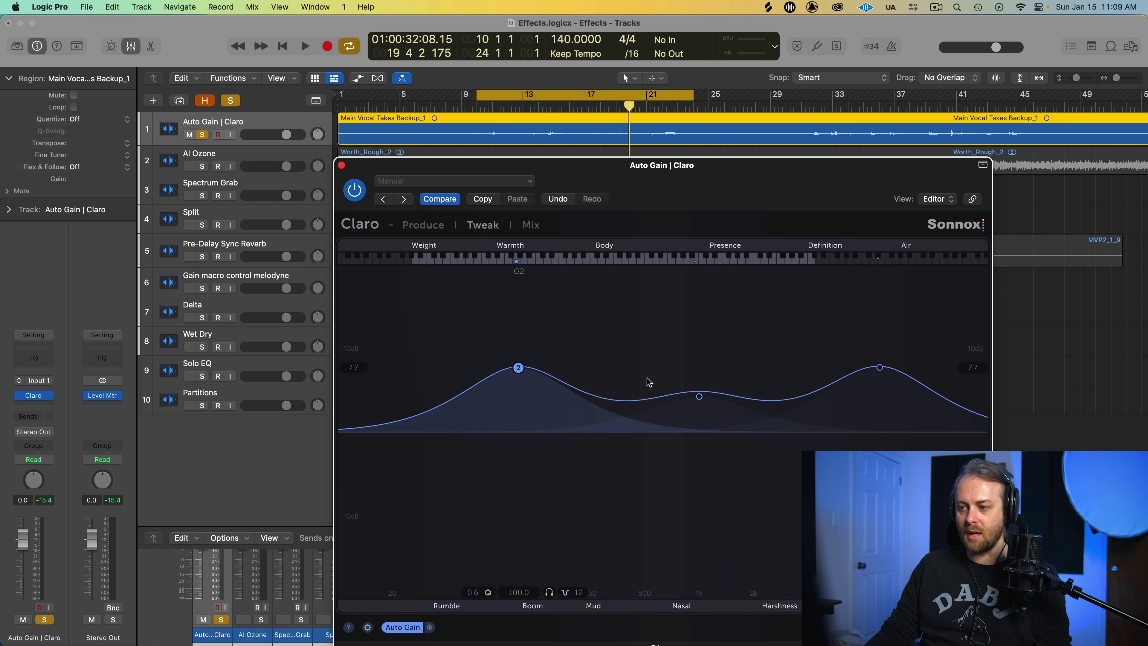
click(698, 397)
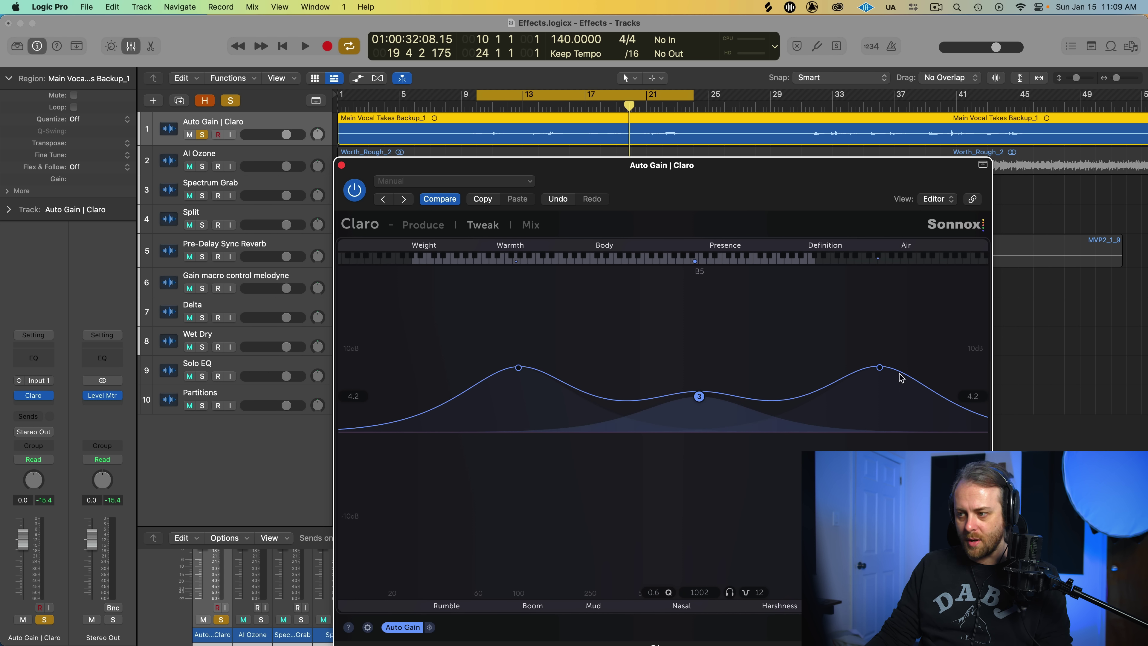
click(879, 367)
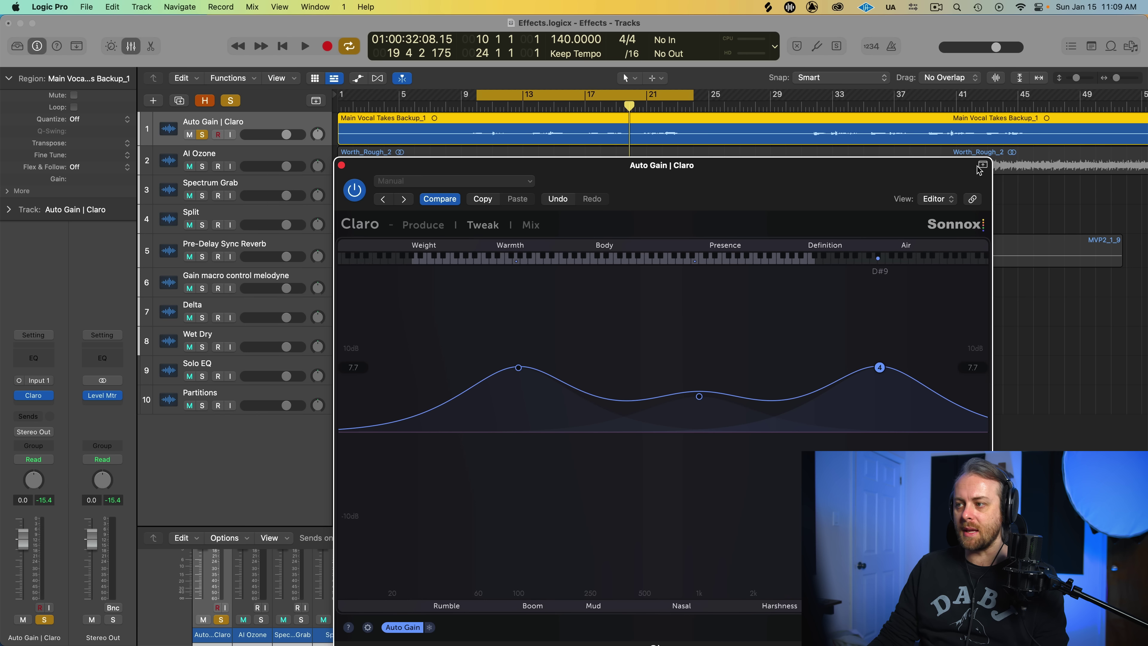
- Return Claro to Produce mode and compare the vocal with the EQ bypassed and with it active
click(427, 226)
click(753, 399)
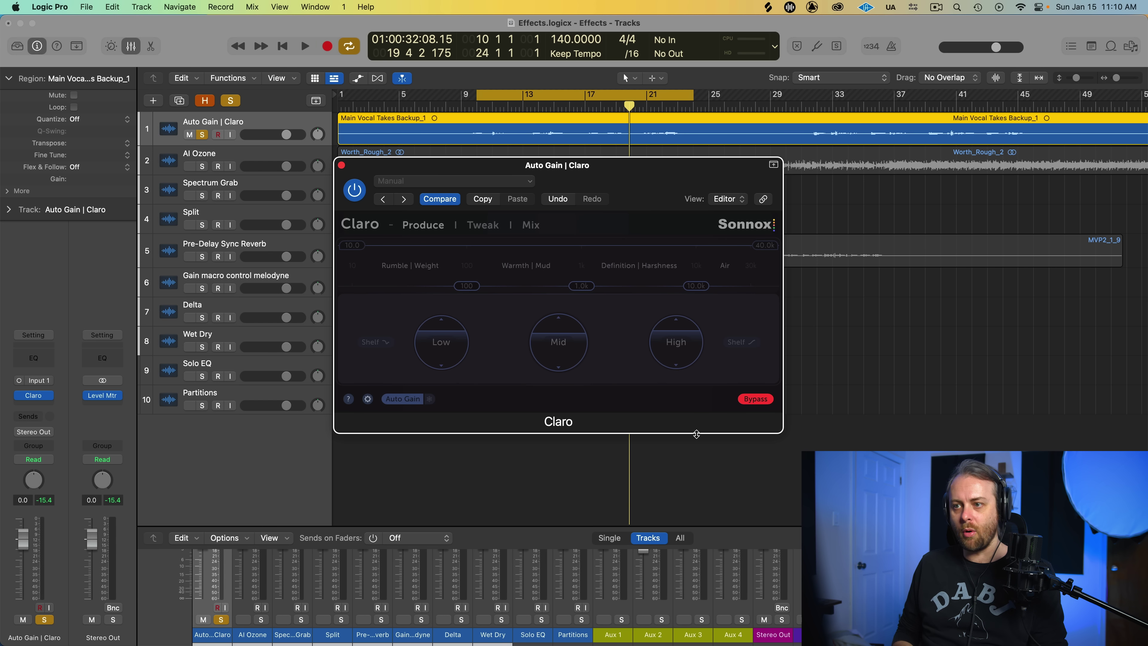
key(space)
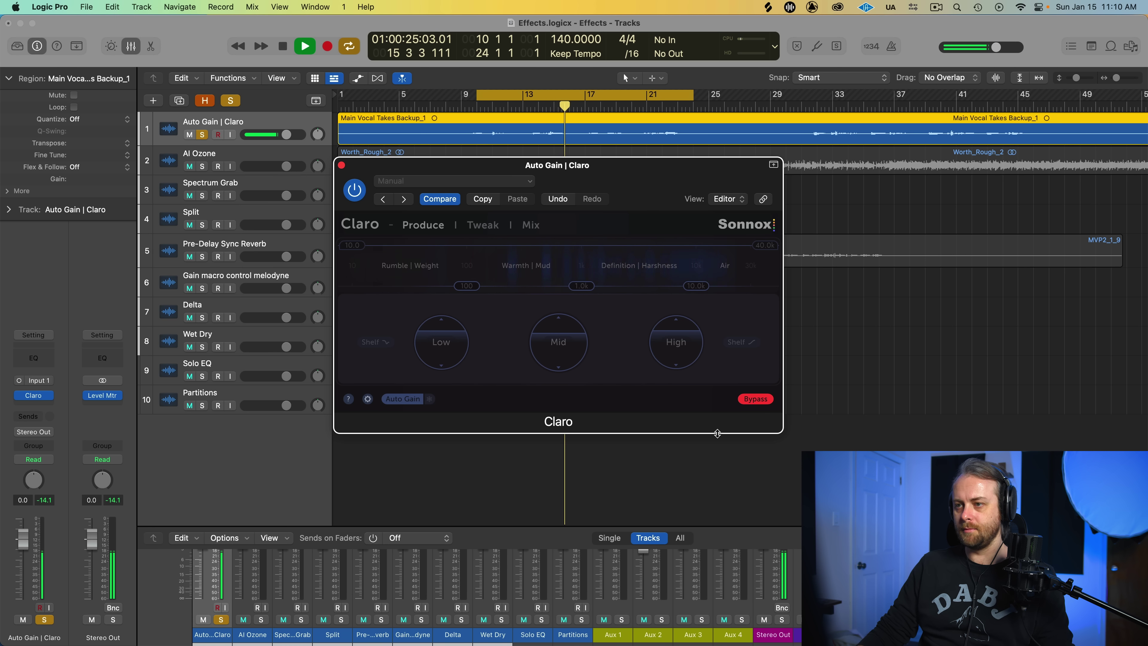
key(space)
click(755, 399)
key(space)
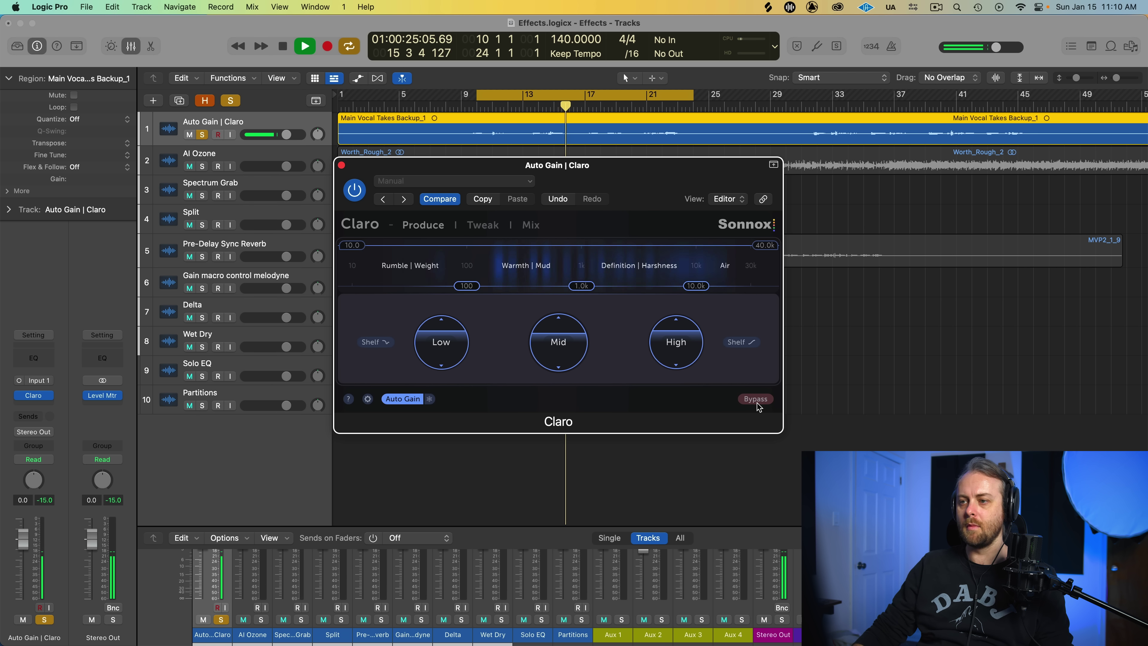
key(space)
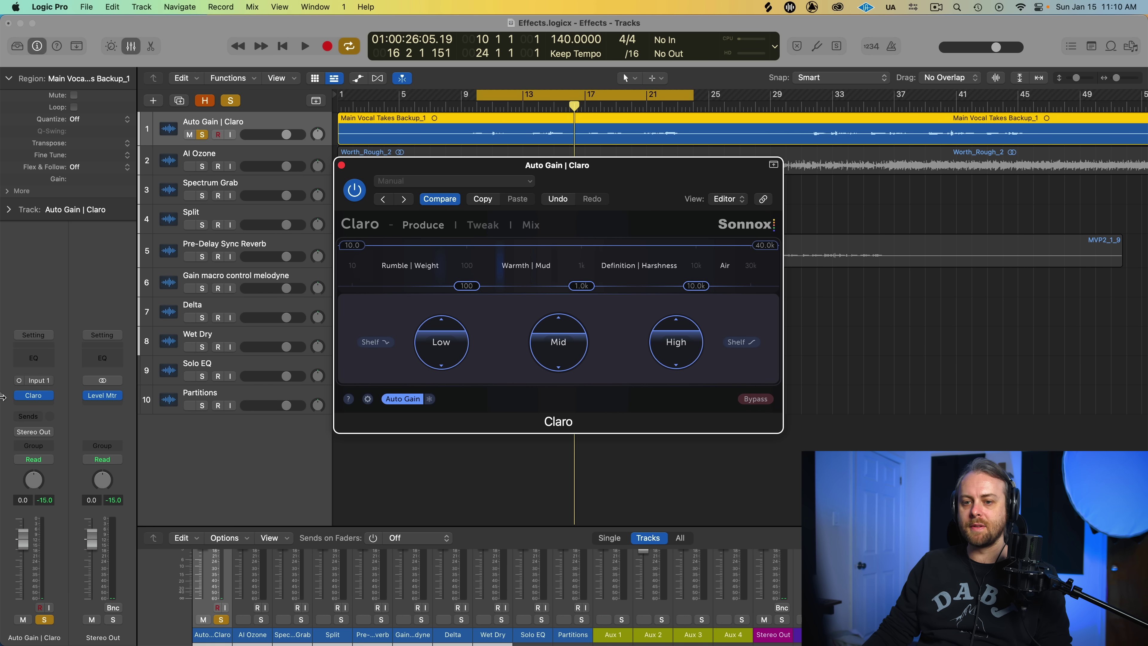
- Open the Stereo Out channel's Level Meter beside Claro and turn off Claro's Auto Gain
click(108, 396)
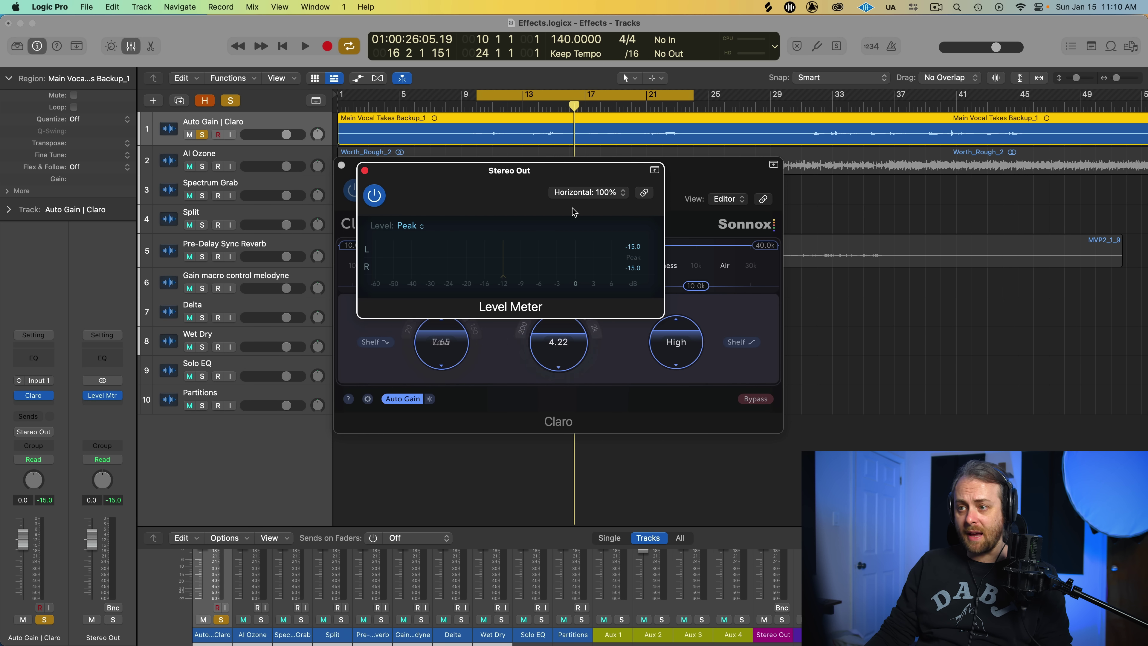
drag(537, 175, 965, 292)
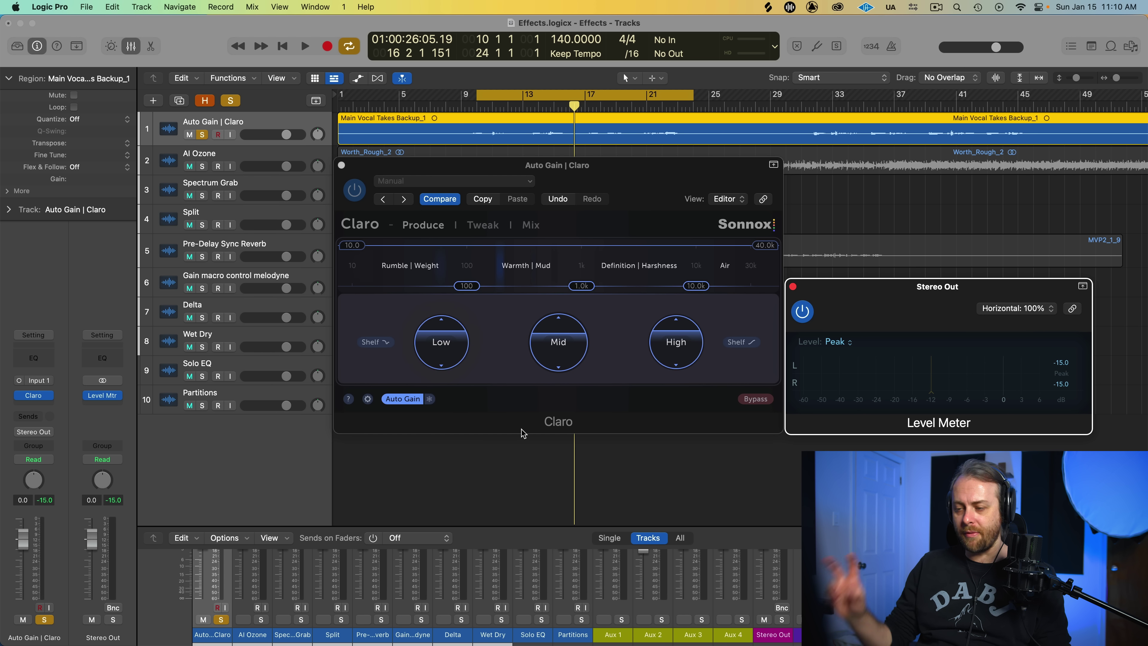
click(410, 400)
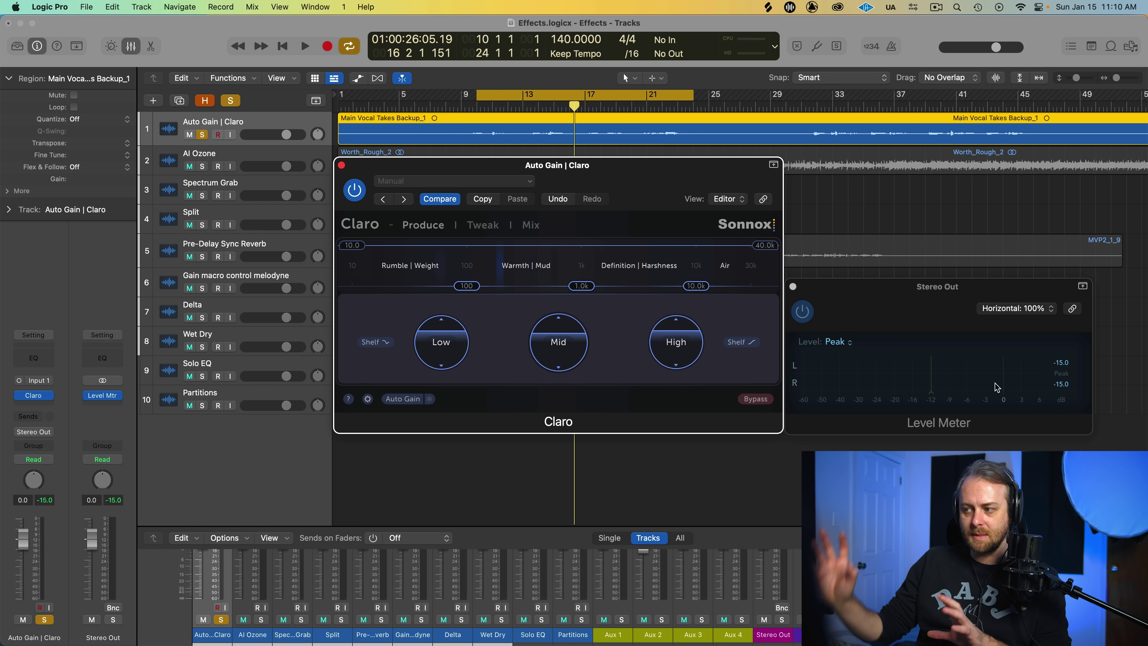
click(399, 401)
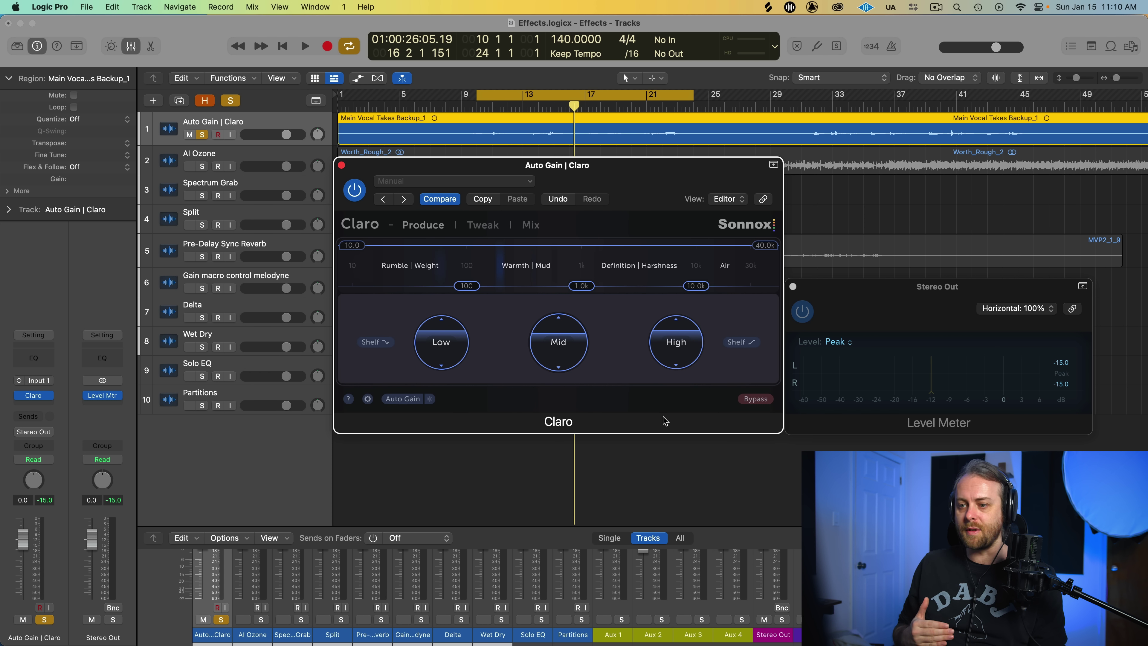
- Play the vocal with Auto Gain off and again with it on to compare the output levels
key(space)
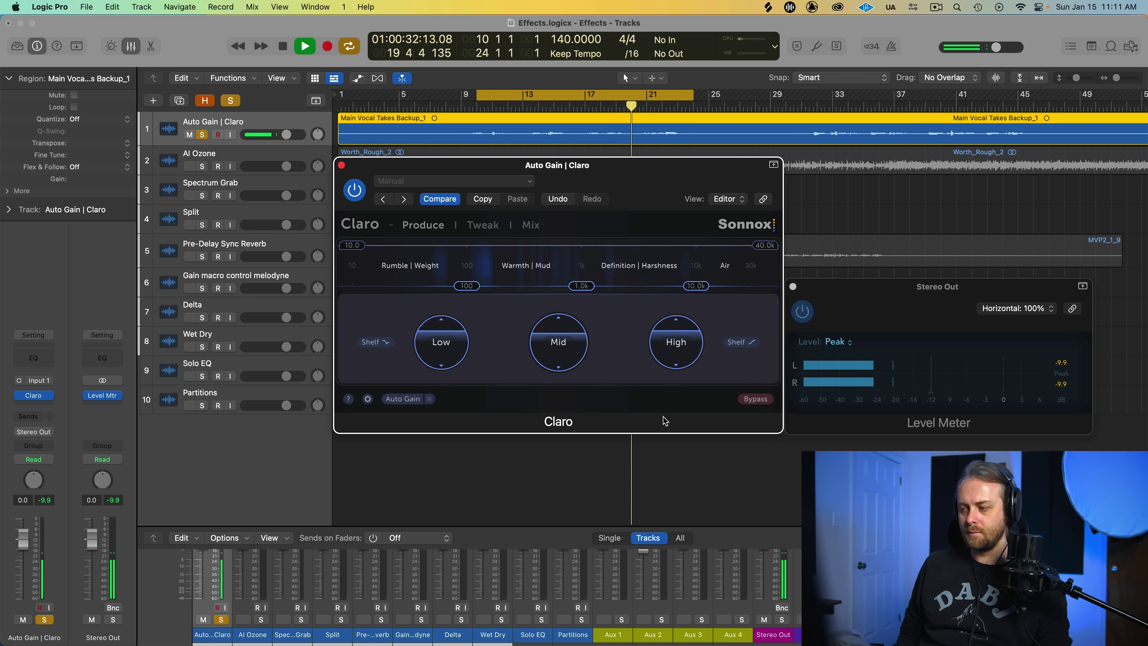
key(space)
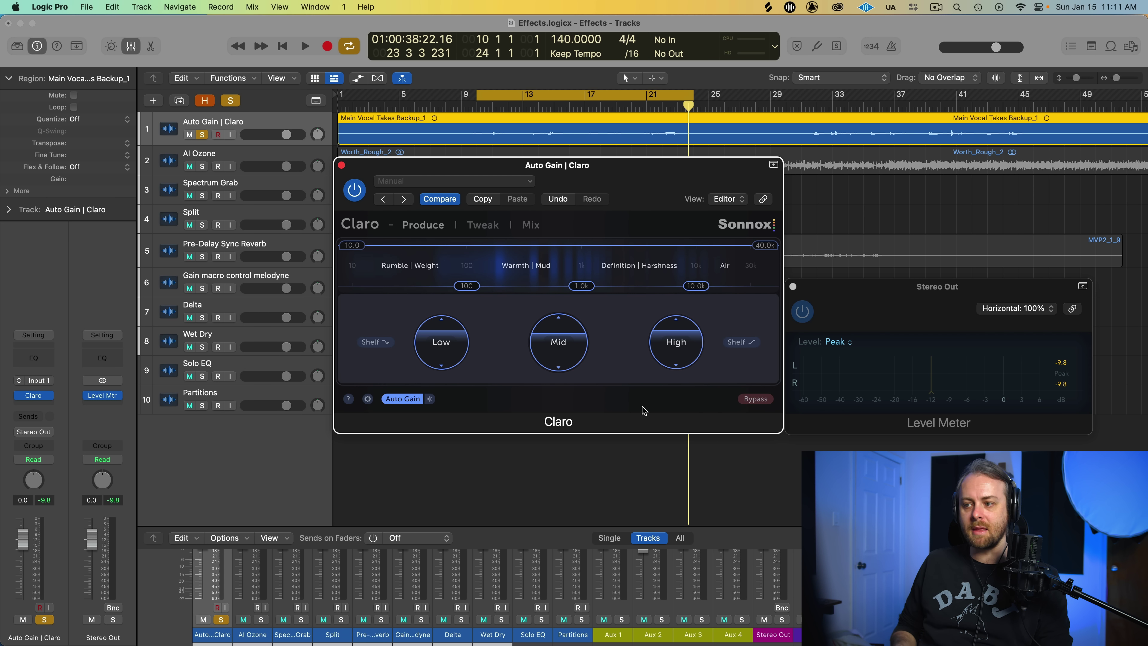
key(space)
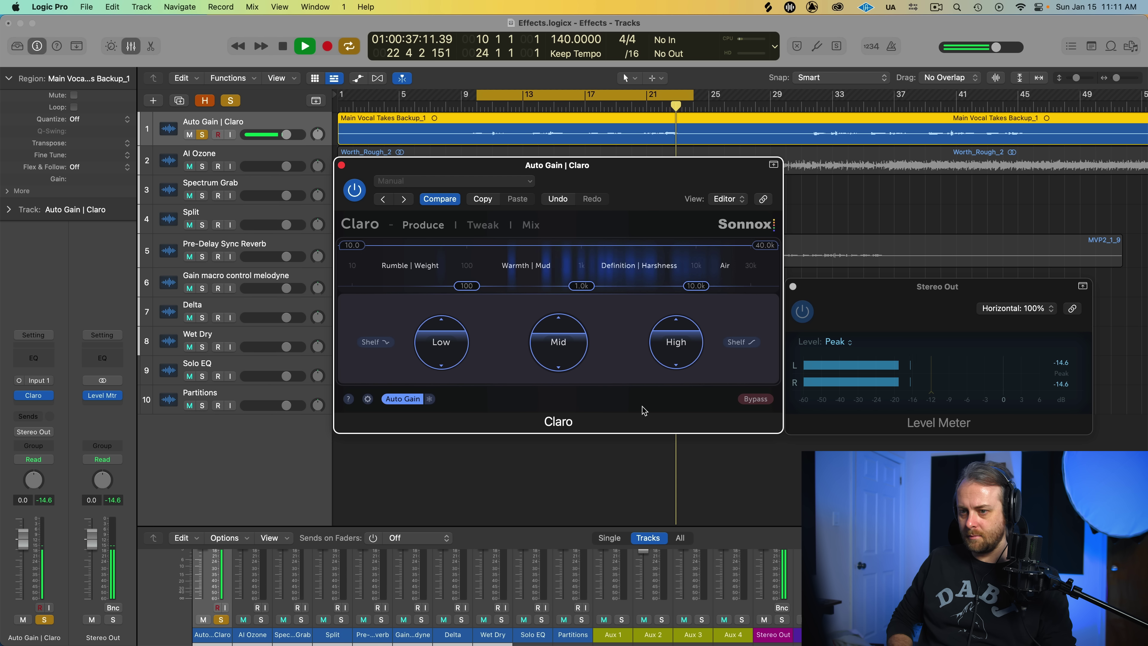
key(space)
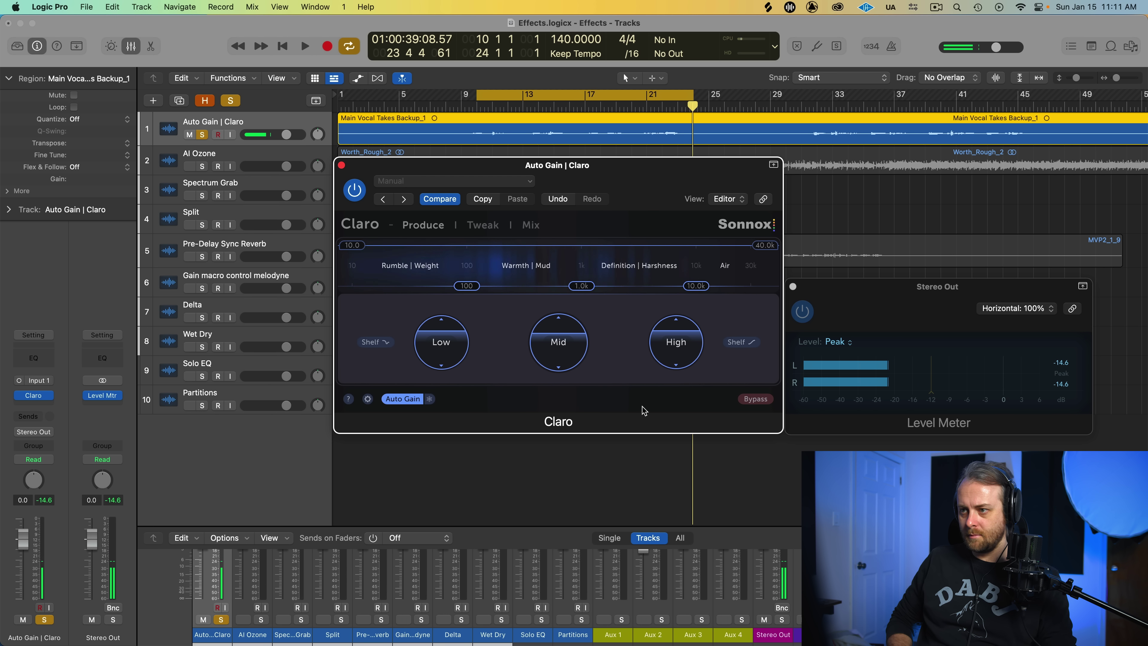
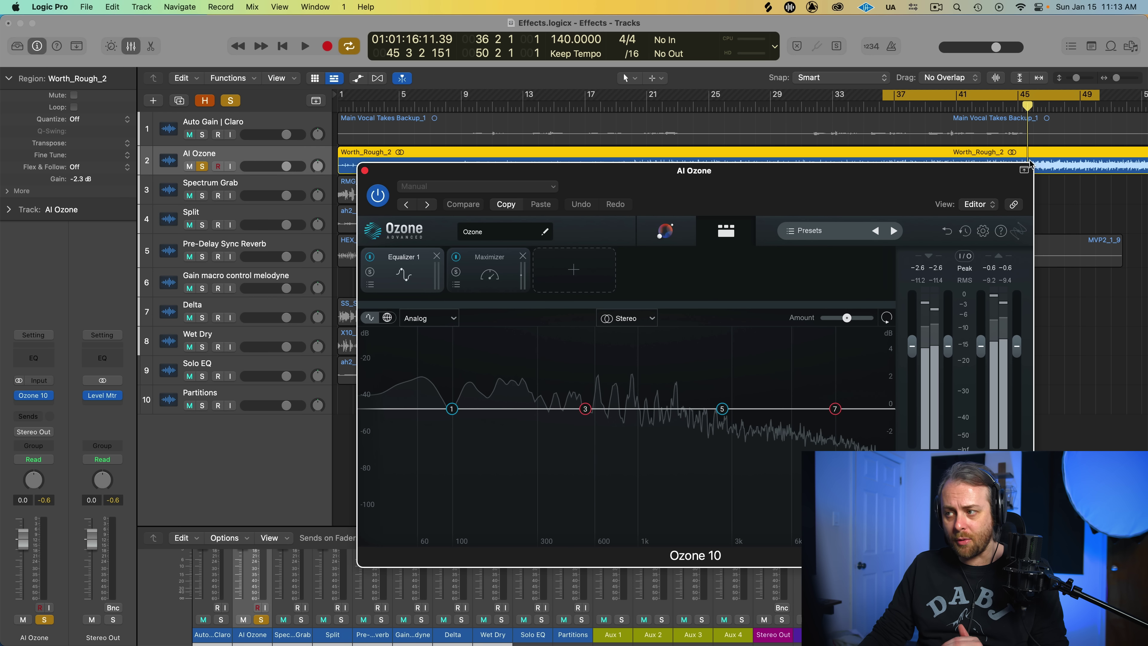
- Let Ozone's assistant analyze bars 37 to 51 of the AI Ozone track, and raise the Tone Match EQ amount
click(1024, 170)
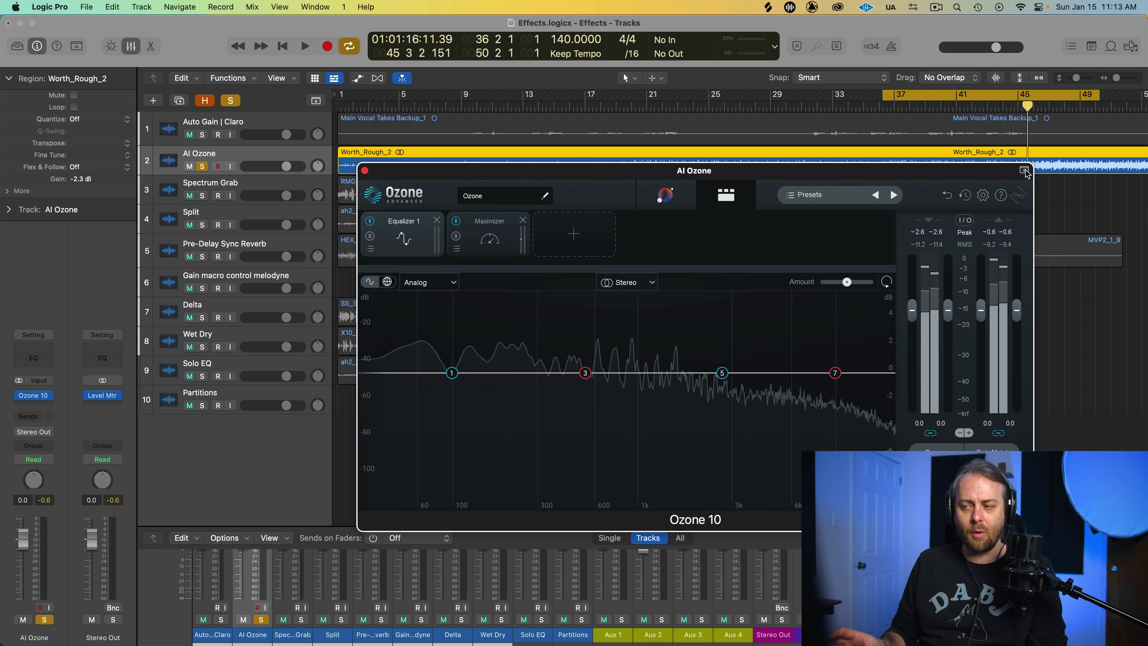
click(680, 196)
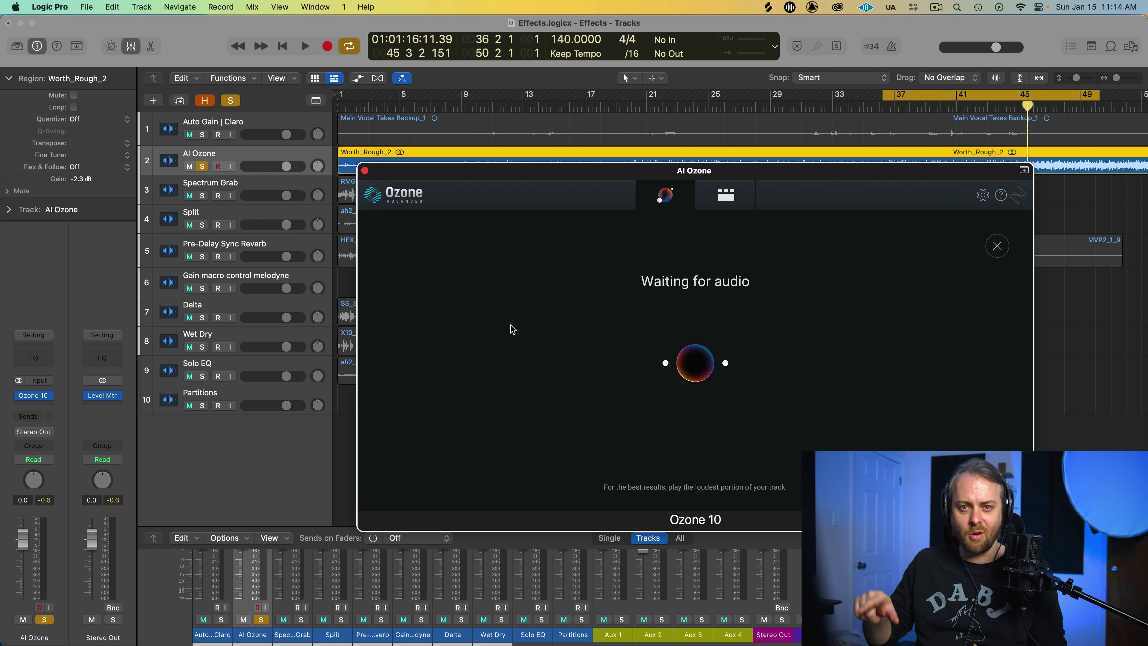
key(space)
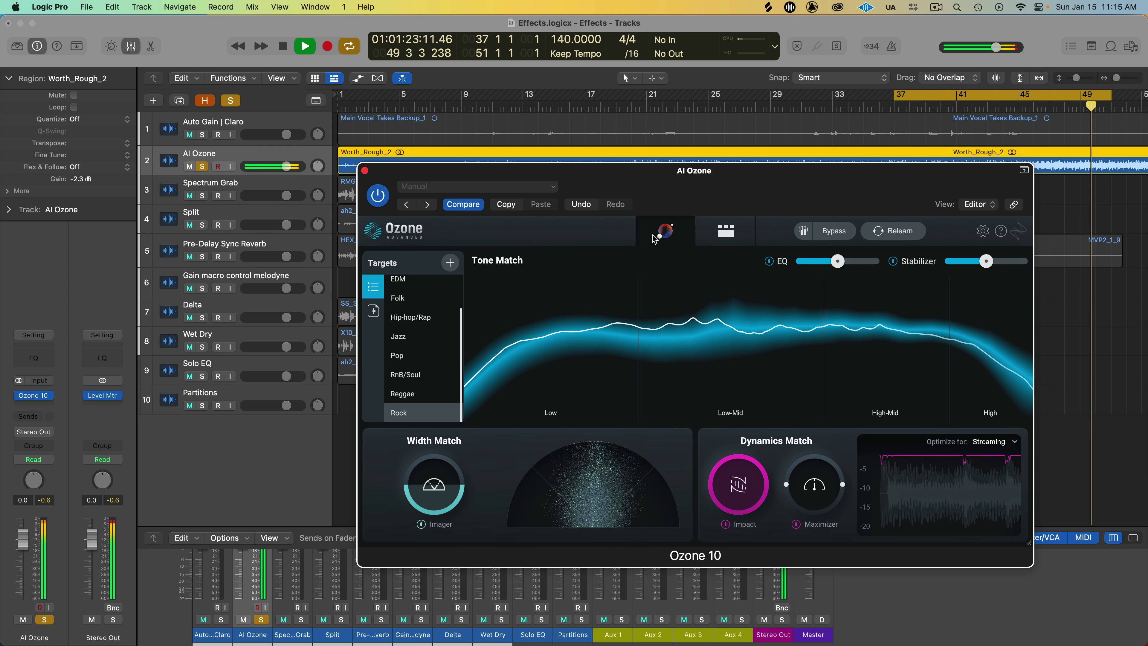
key(space)
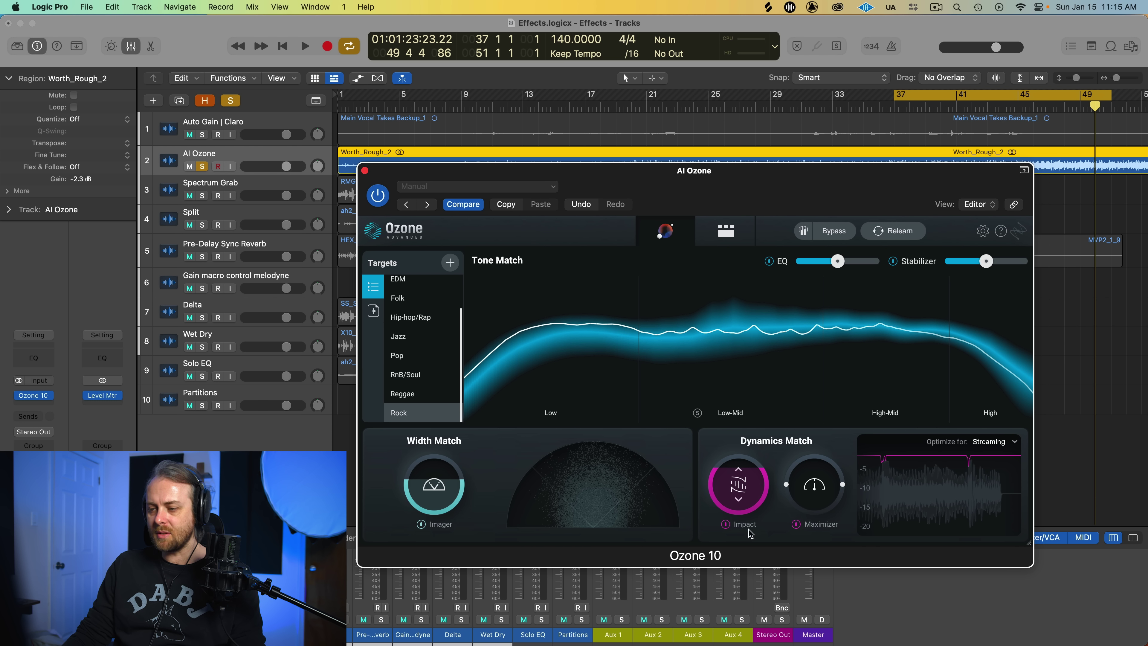
drag(838, 261, 865, 267)
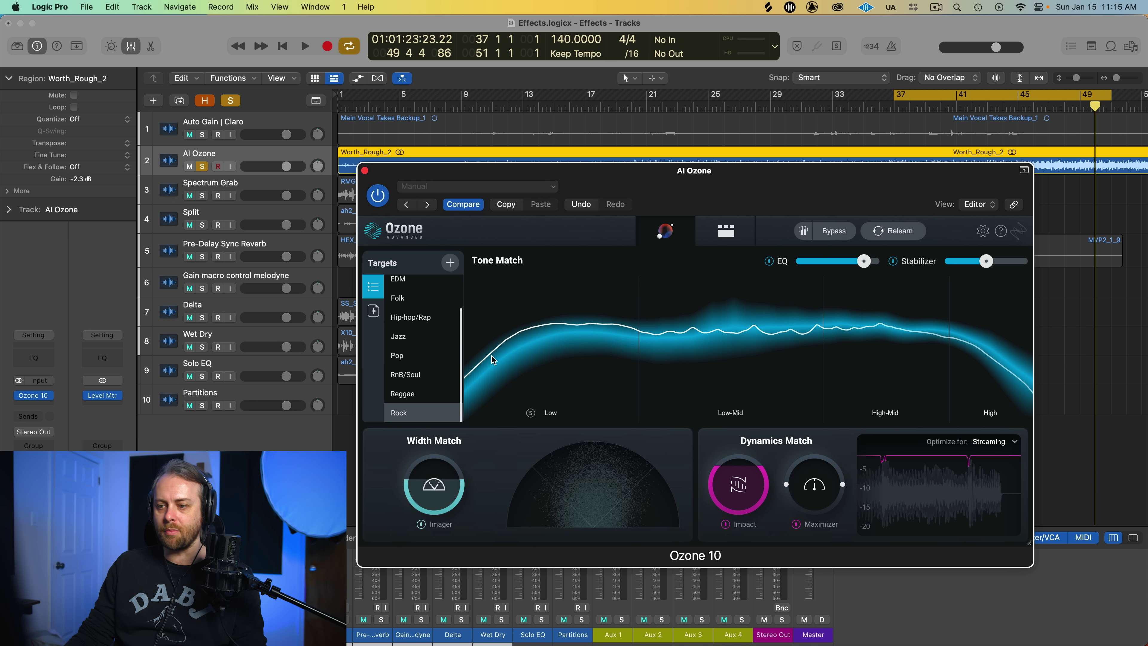
- Examine the Stabilizer, Impact, Imager, Dynamic EQ and Maximizer modules in Ozone's detailed module chain
click(724, 235)
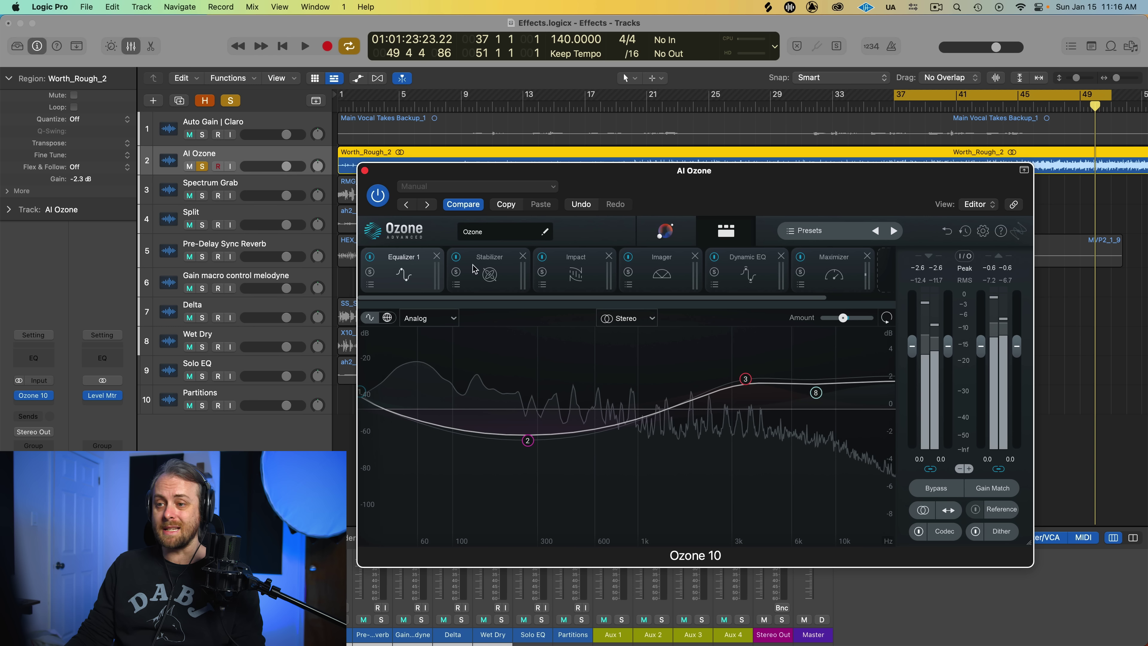
click(489, 272)
click(576, 275)
click(667, 277)
click(750, 277)
click(841, 277)
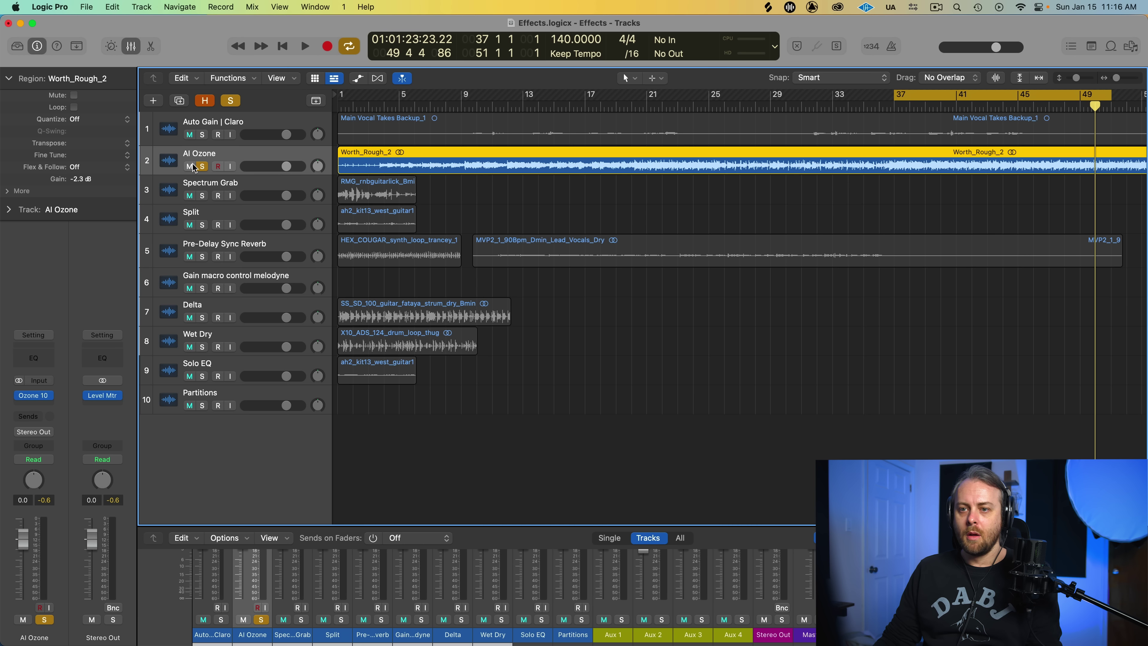
- Move the solo from the AI Ozone track to Spectrum Grab, select that track and loop bars 1 to 6
click(203, 167)
click(202, 195)
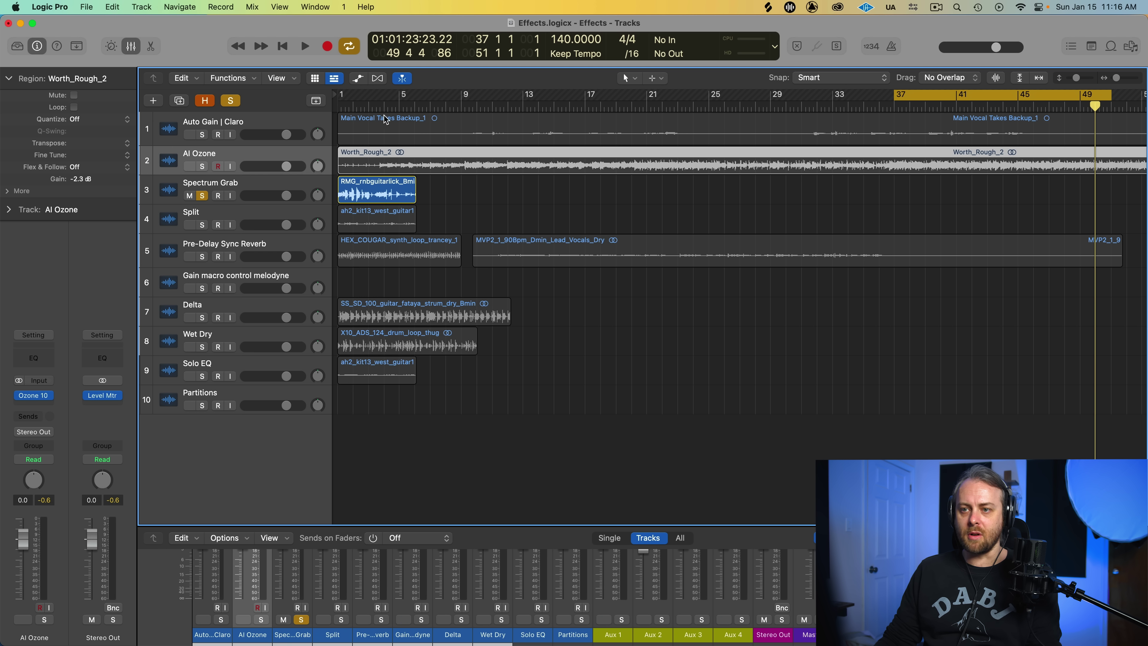
drag(428, 102, 271, 105)
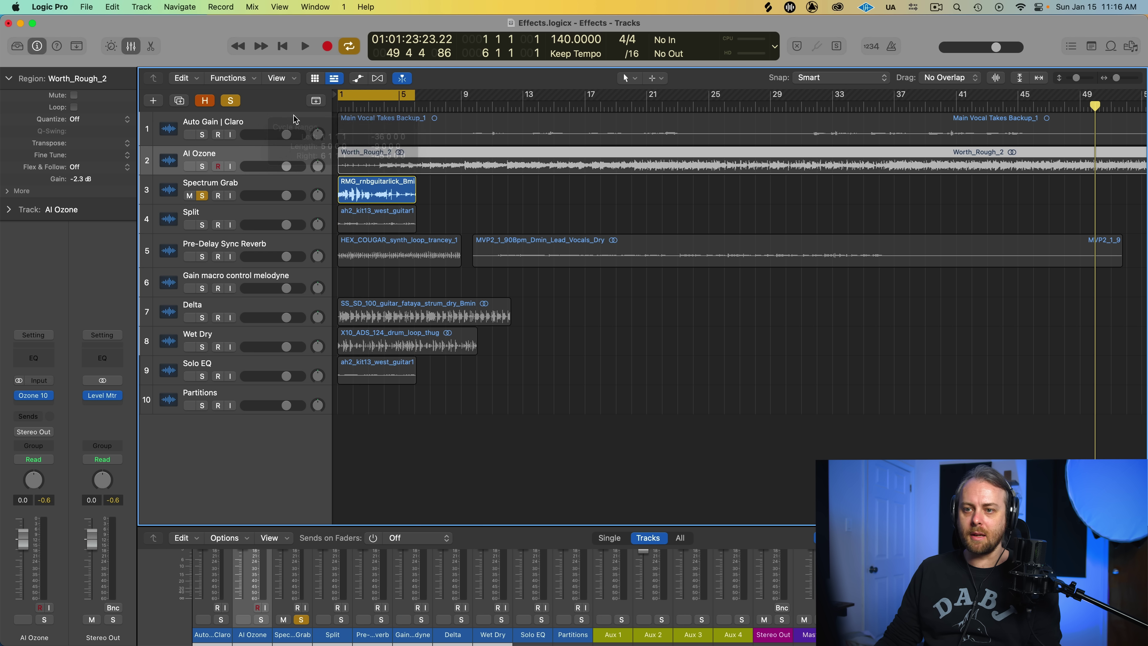
click(247, 187)
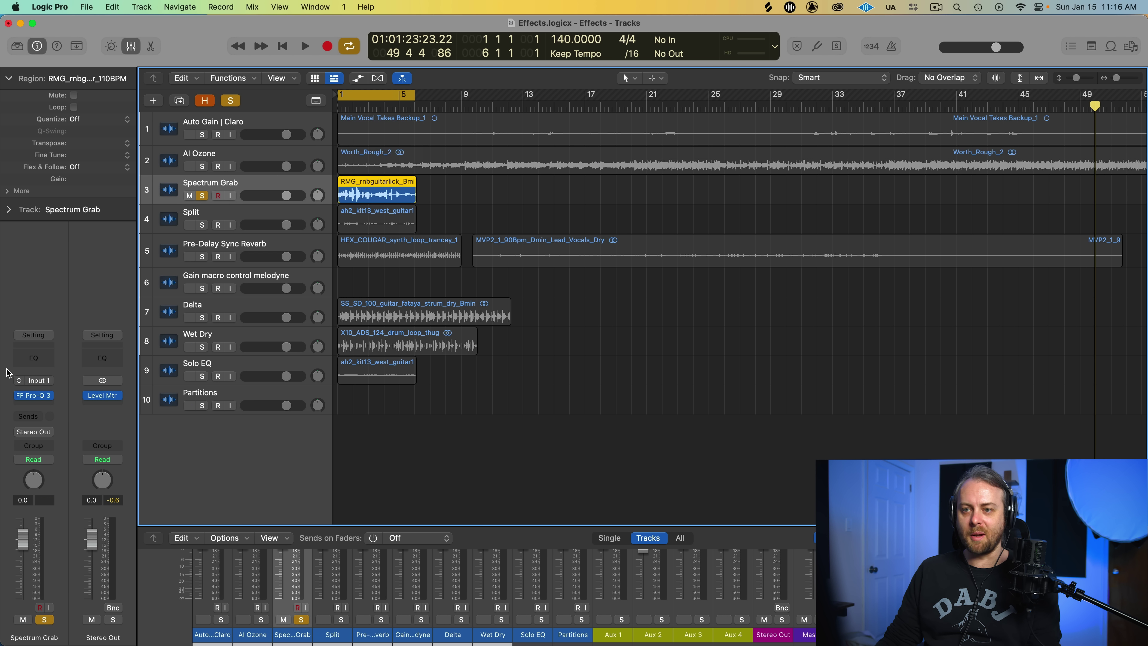
- Open Pro-Q 3 on the Spectrum Grab track and delete its three existing EQ cut bands
click(38, 396)
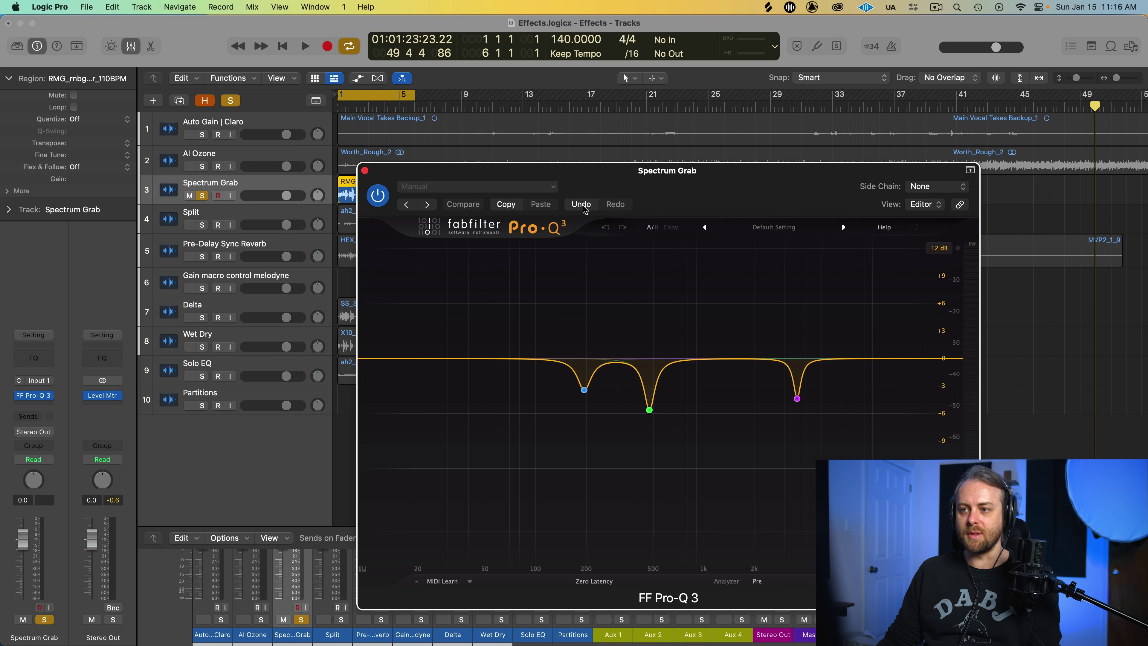
mouse_move(784, 424)
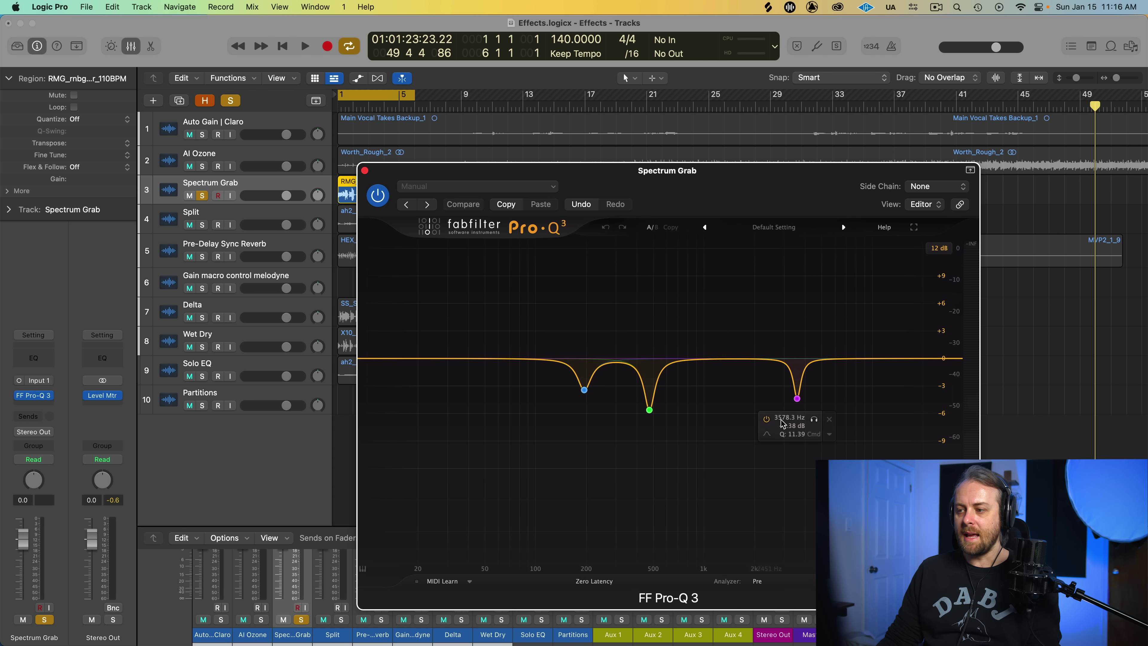
click(797, 399)
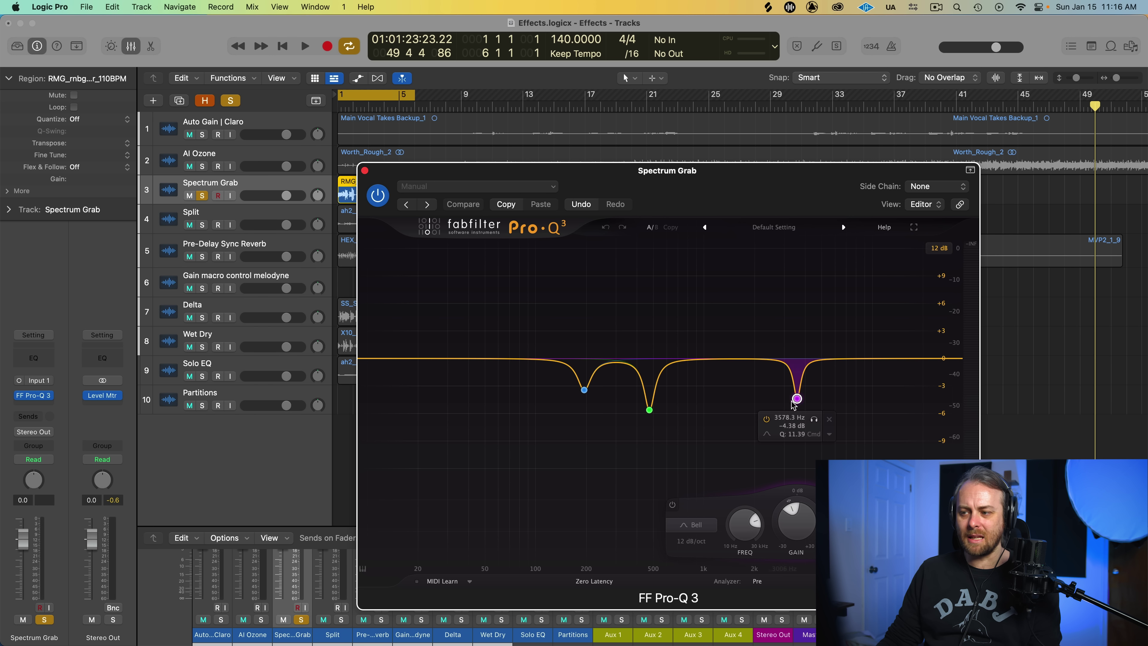
right_click(649, 411)
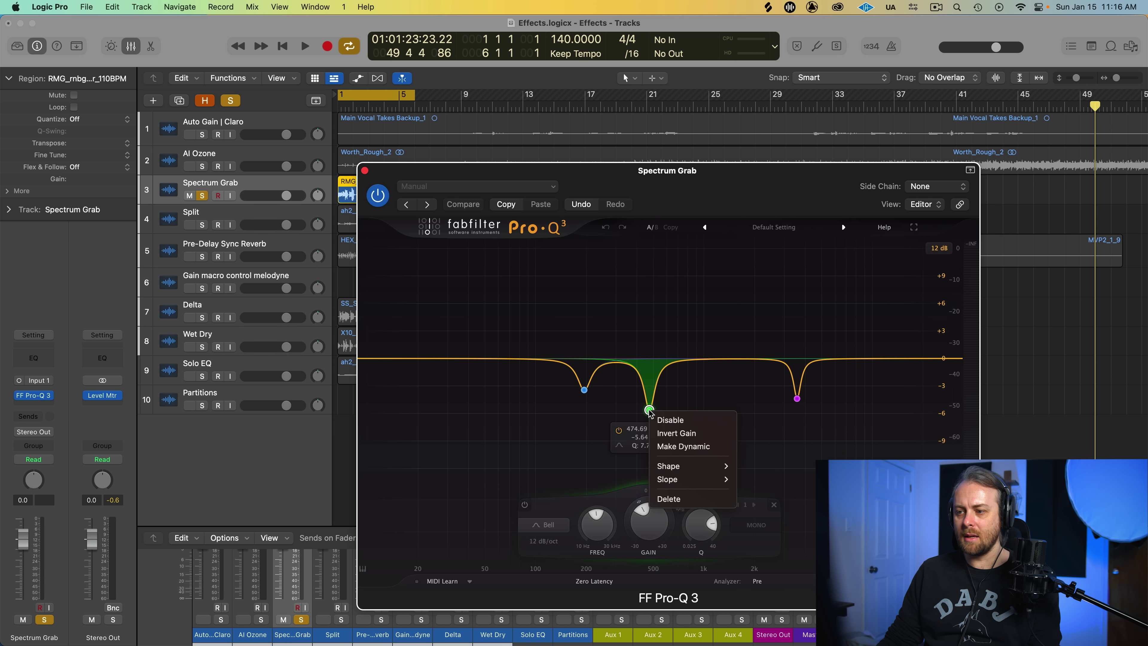
click(594, 459)
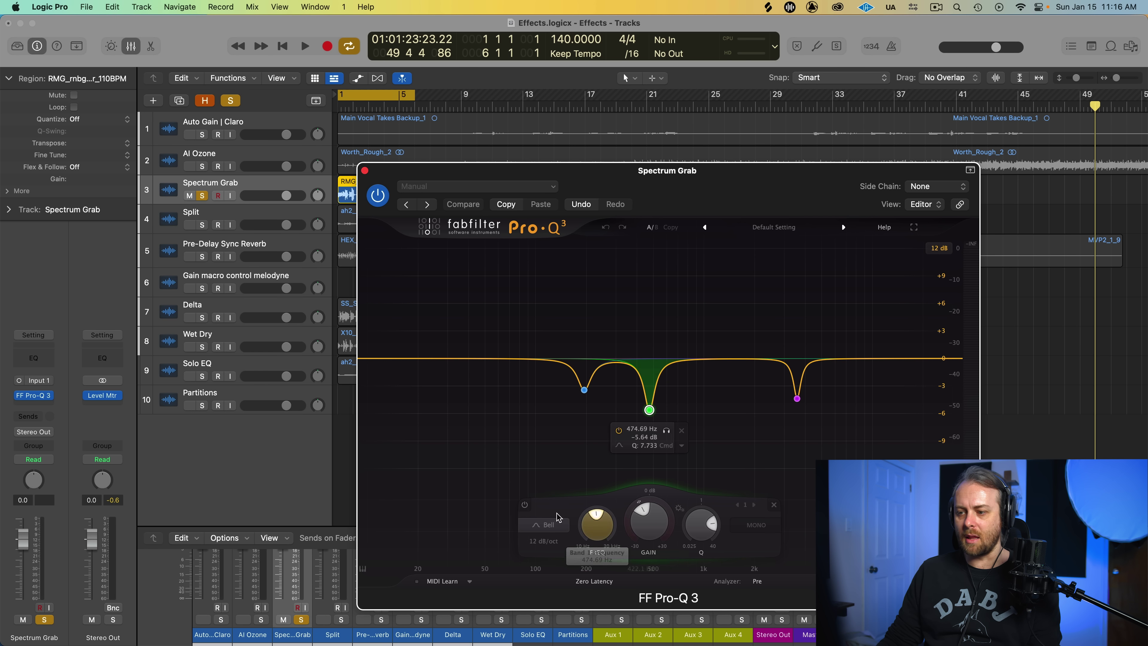
click(774, 505)
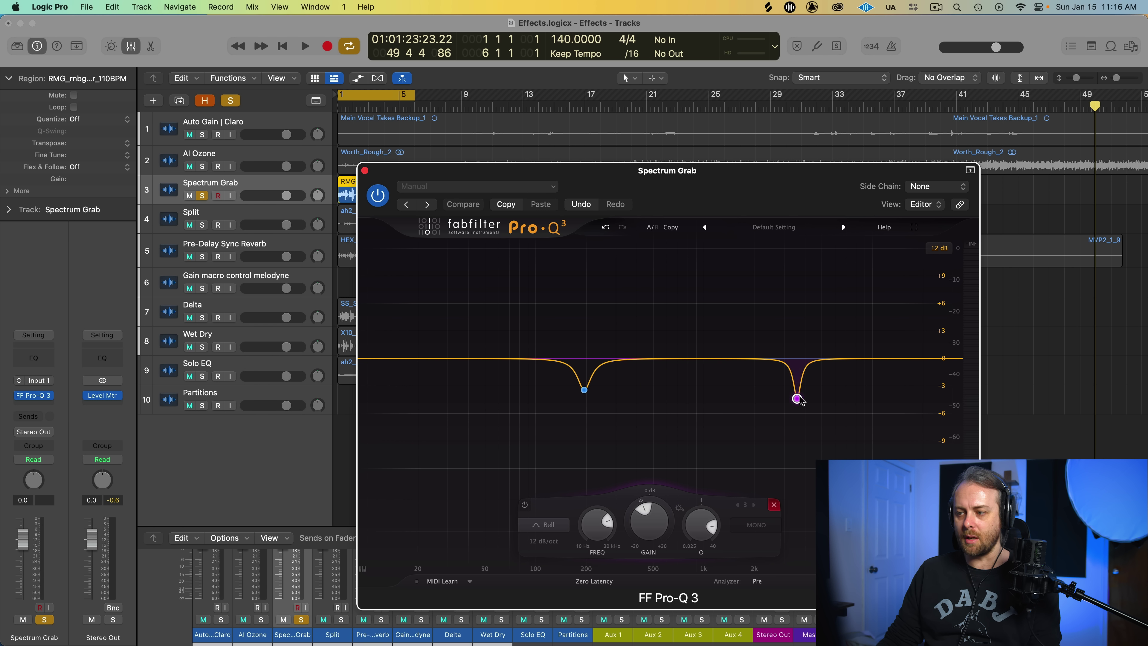
click(774, 506)
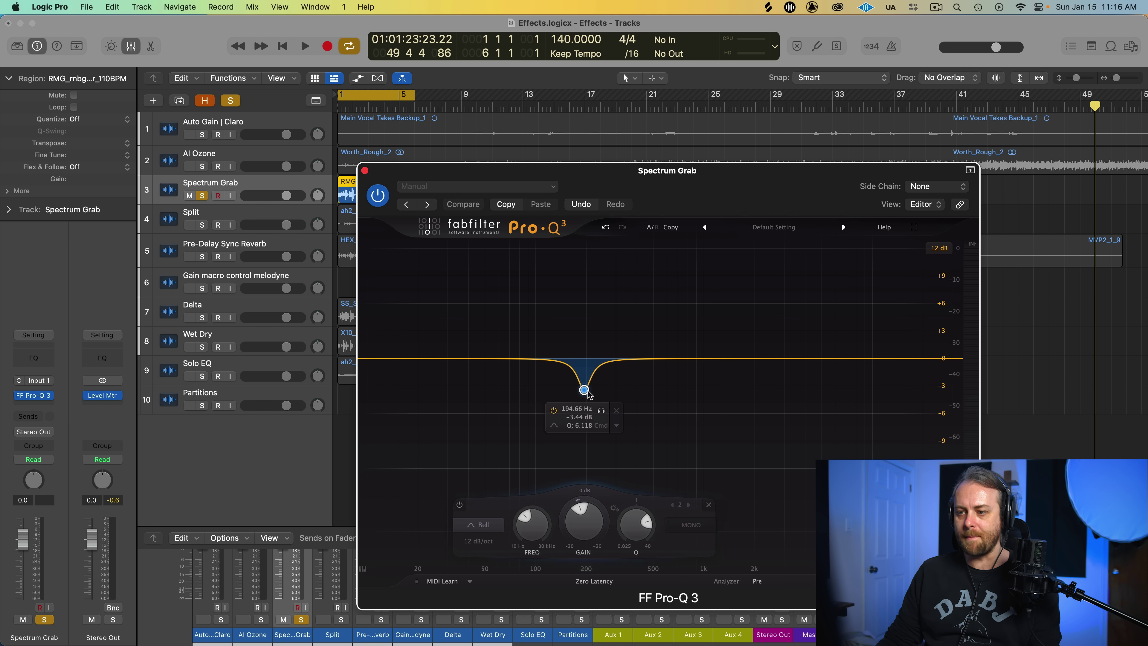
click(708, 504)
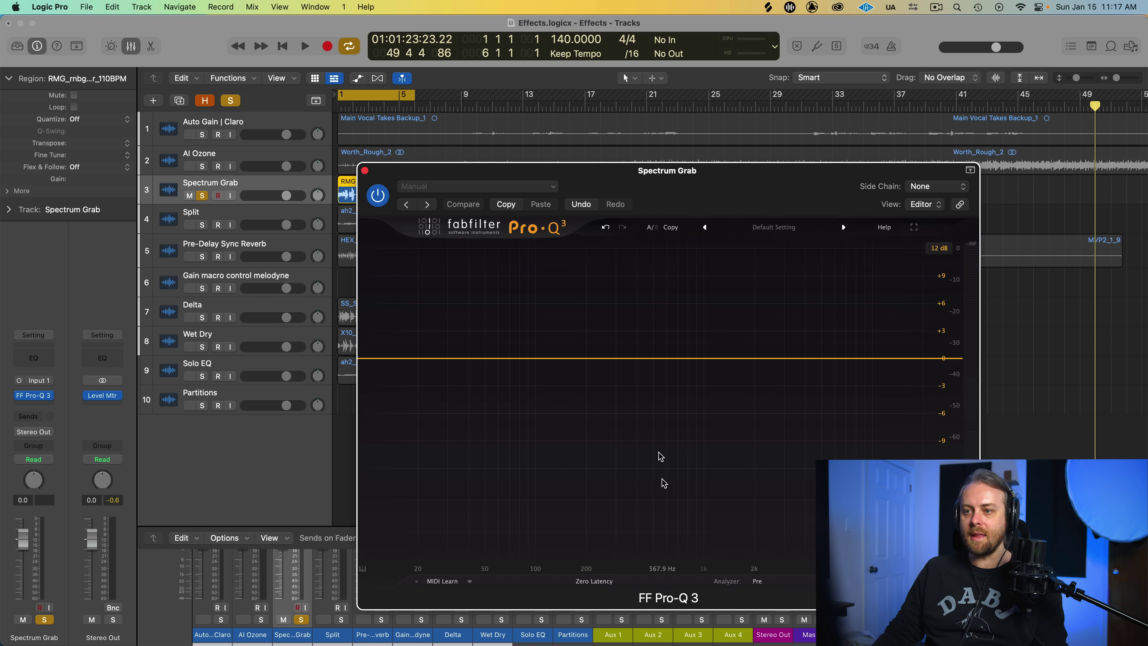
- Play the loop and use Spectrum Grab to pull down the 6.8 kHz peak, one between 474 Hz and 1.1 kHz, and the 368 Hz peak
key(space)
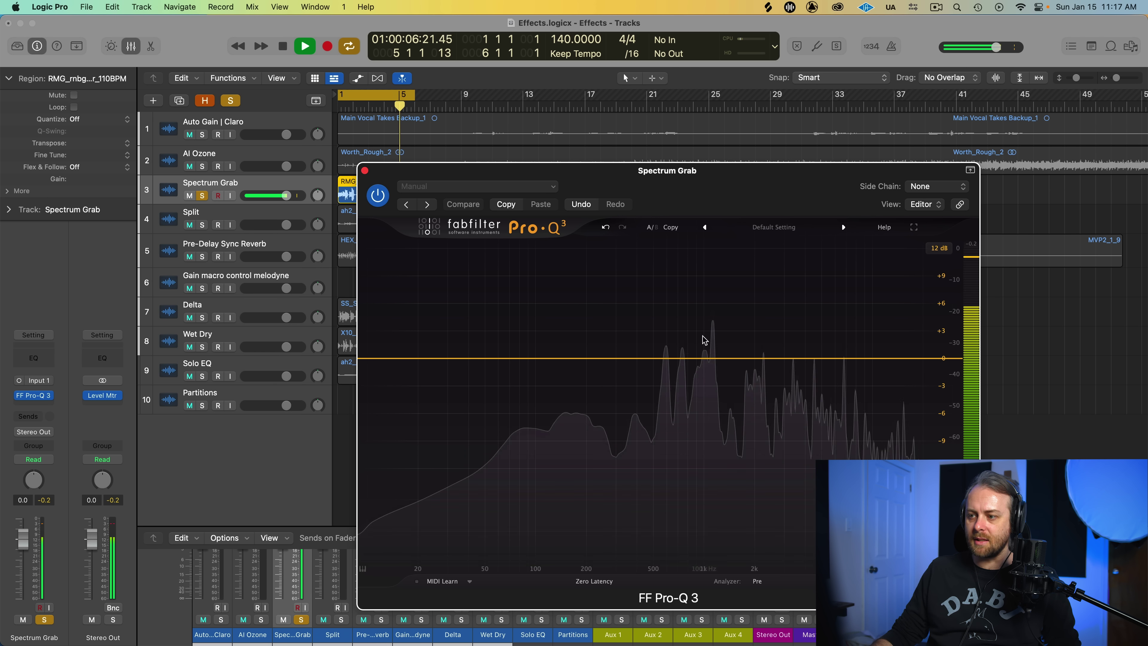
click(713, 439)
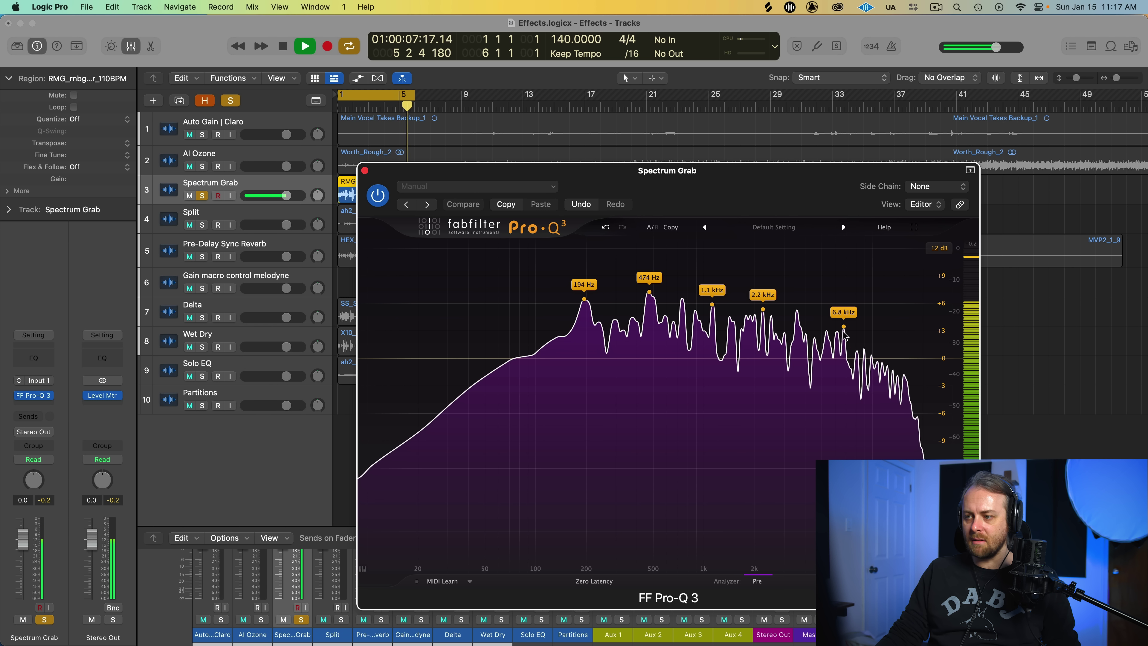
drag(843, 326, 844, 347)
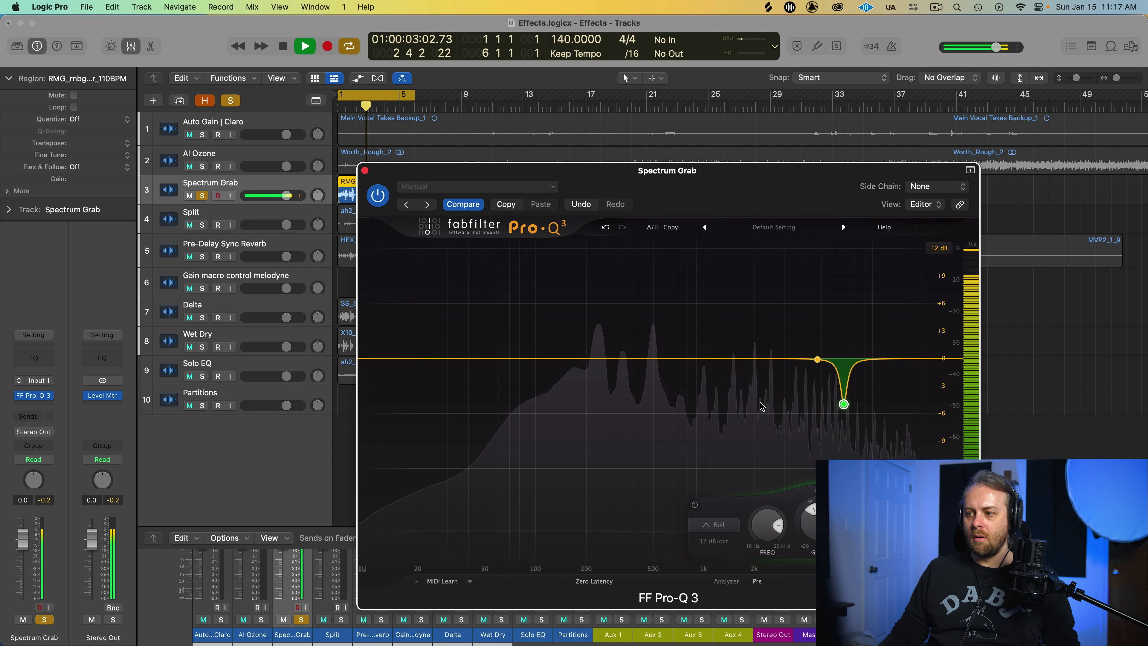
drag(592, 513, 683, 332)
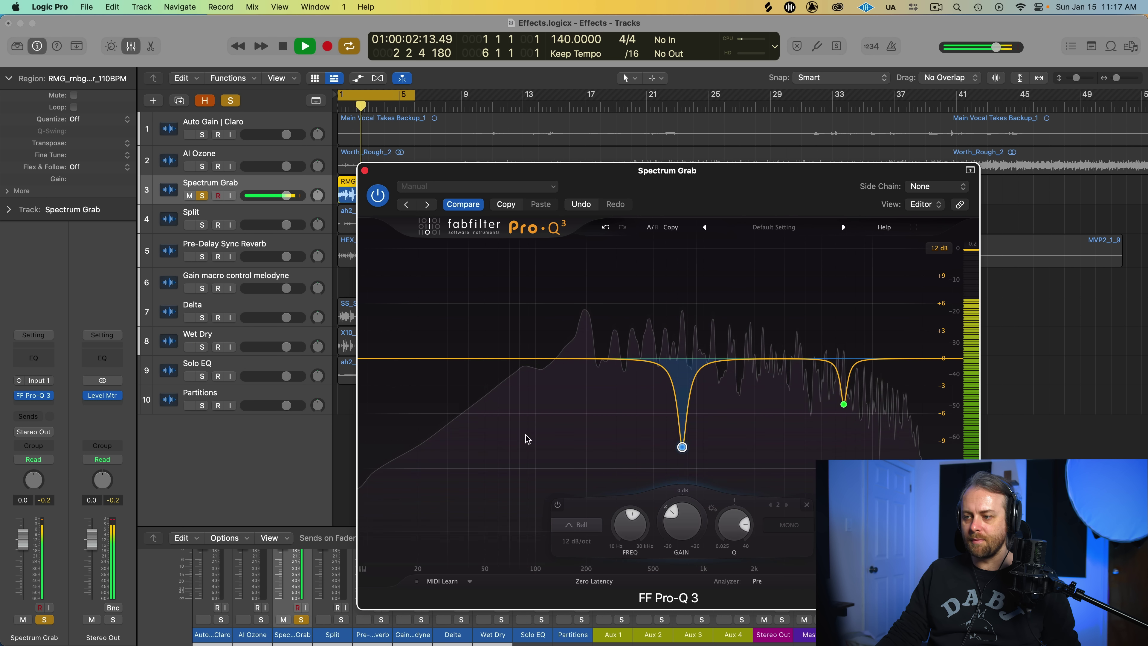
key(space)
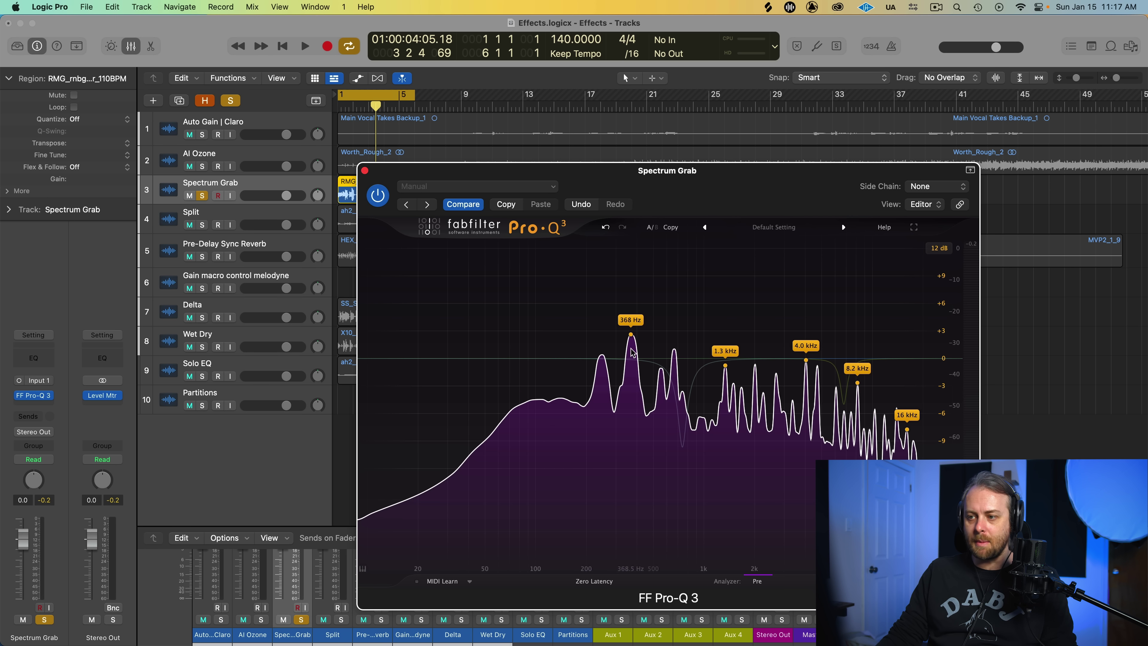
drag(632, 336, 630, 419)
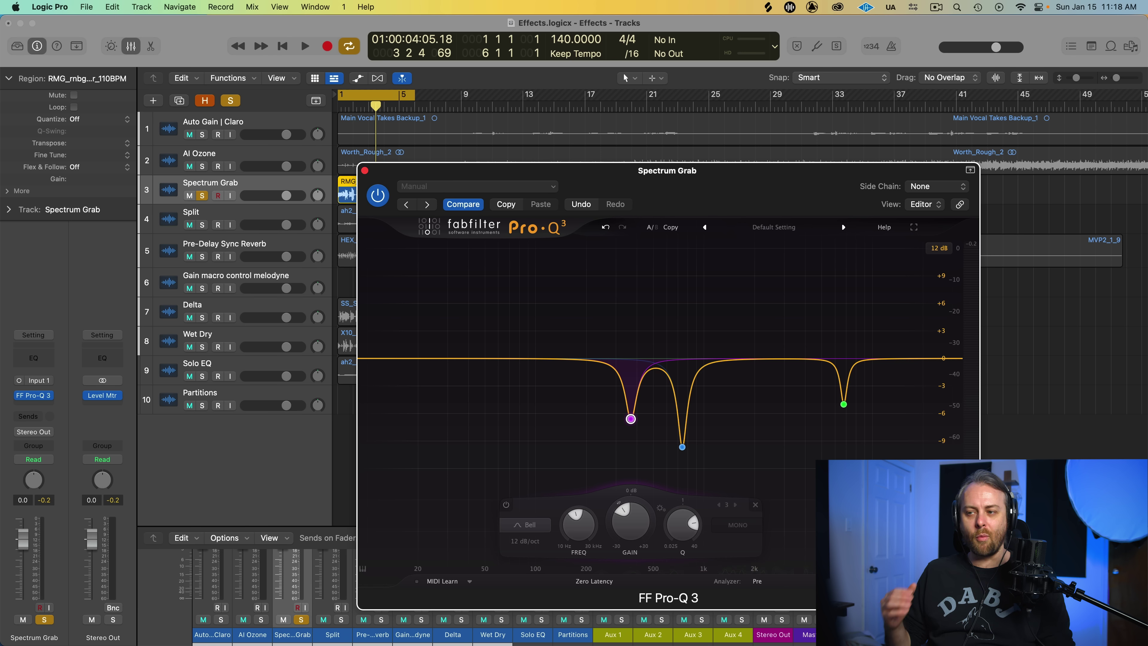
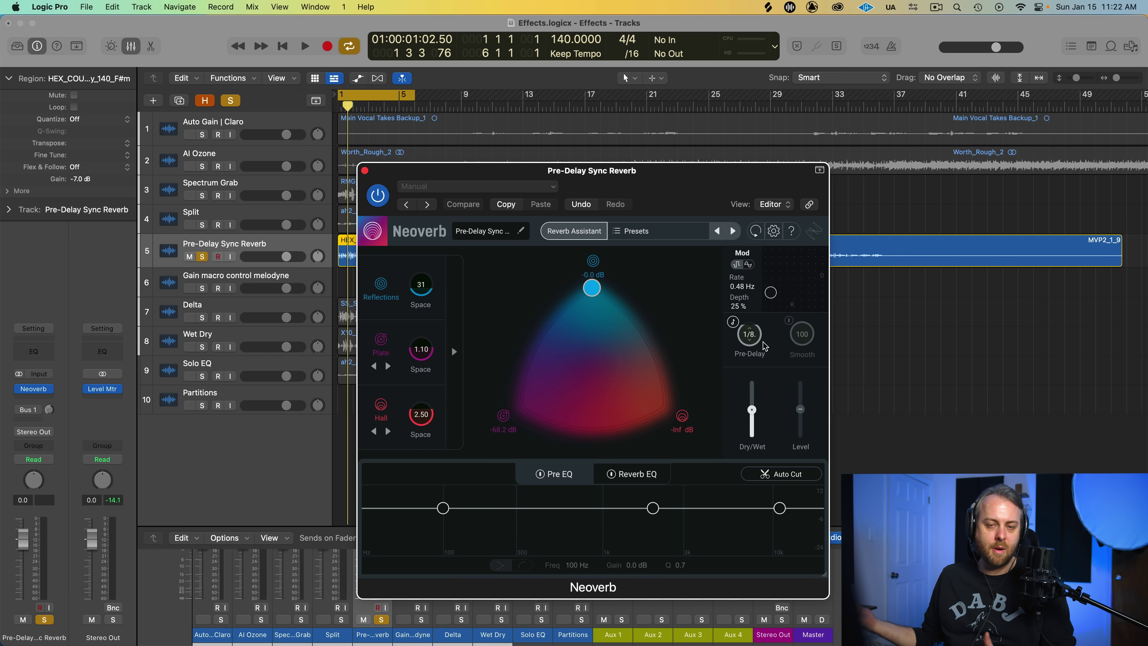
- Reset Neoverb's Pre-Delay to 4.3 ms and move the blend point to the Reflections corner
double_click(749, 334)
double_click(592, 288)
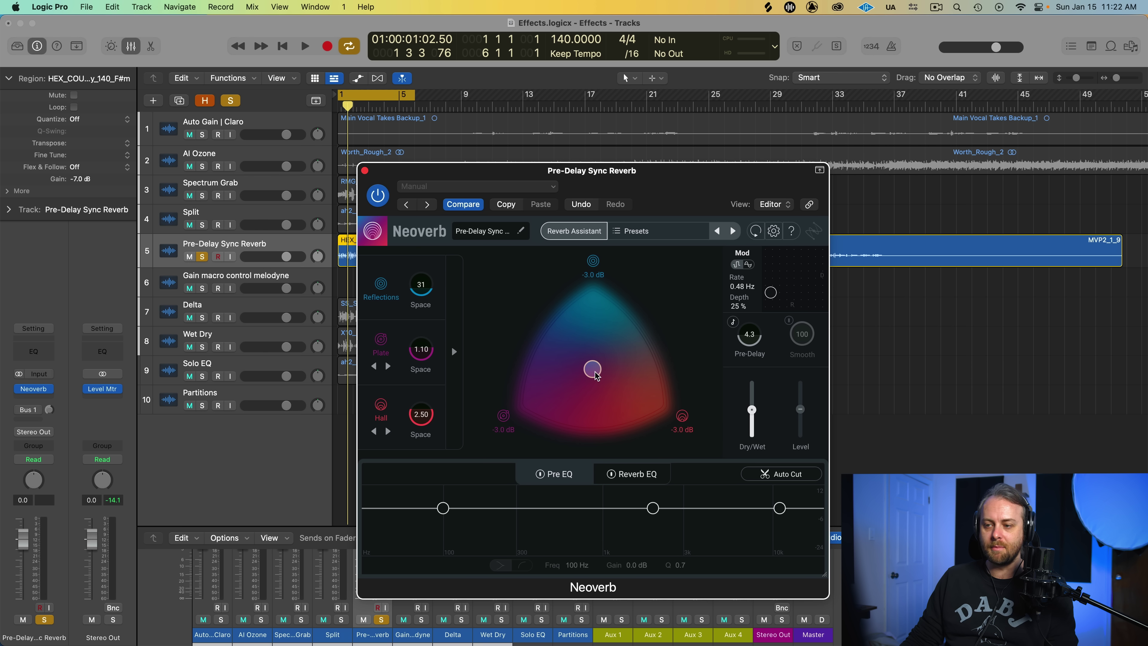
drag(596, 375, 594, 290)
- Start playback, extend the cycle range to bar 9, and reposition the Neoverb window beneath the ruler
key(space)
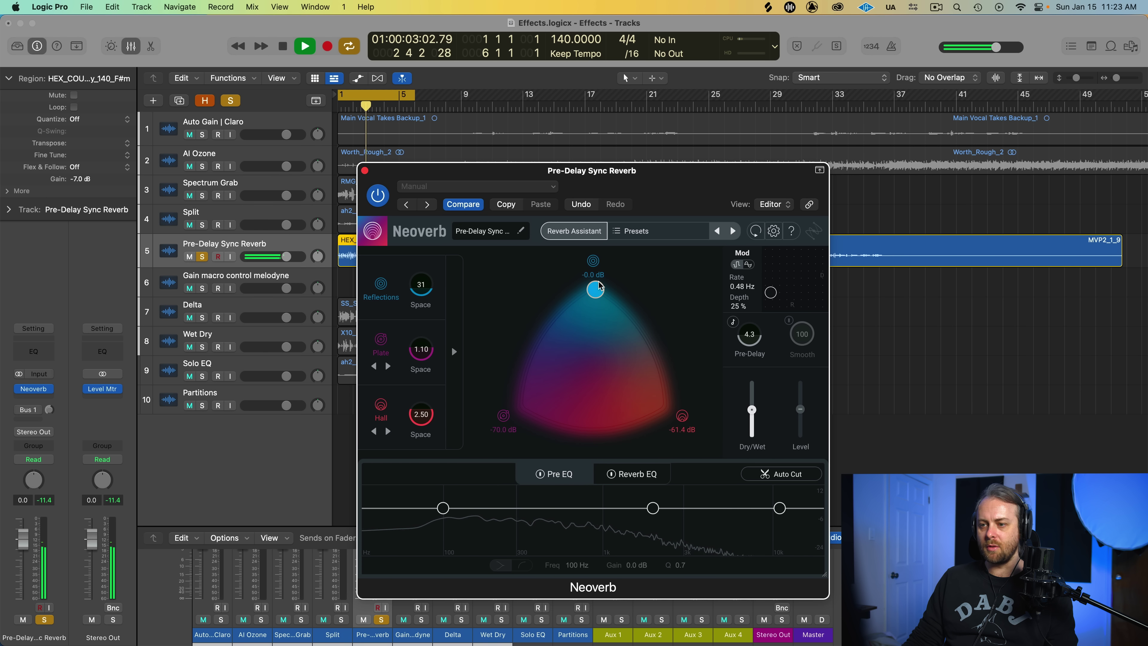
drag(571, 176, 867, 170)
drag(415, 95, 452, 95)
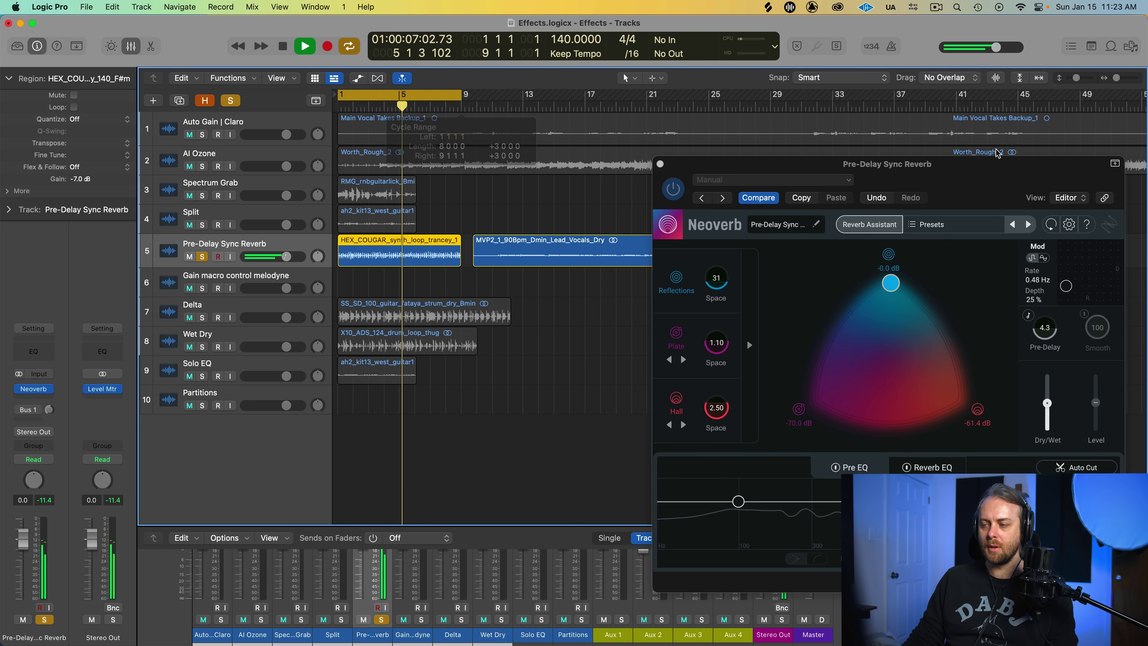
drag(1009, 189, 798, 127)
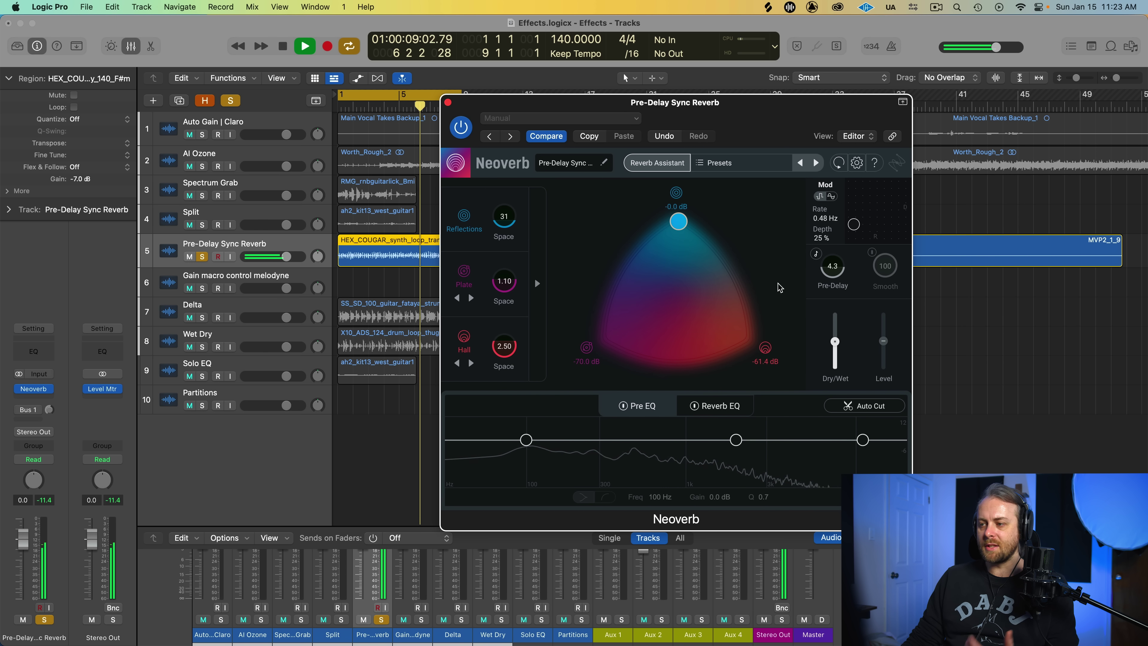
- Sync Neoverb's Pre-Delay to the tempo and audition 1/32, 1/16, dotted 1/16 and dotted 1/8 settings during playback
mouse_move(832, 271)
mouse_down()
mouse_move(831, 292)
mouse_move(835, 244)
mouse_move(831, 280)
mouse_move(833, 271)
mouse_up()
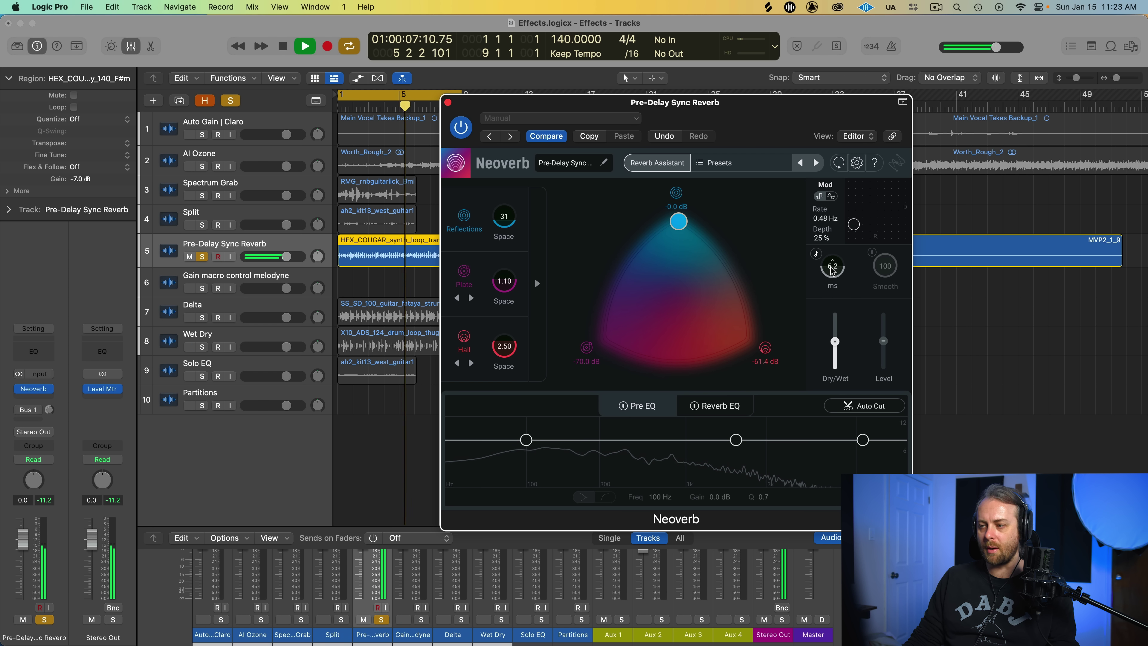
key(space)
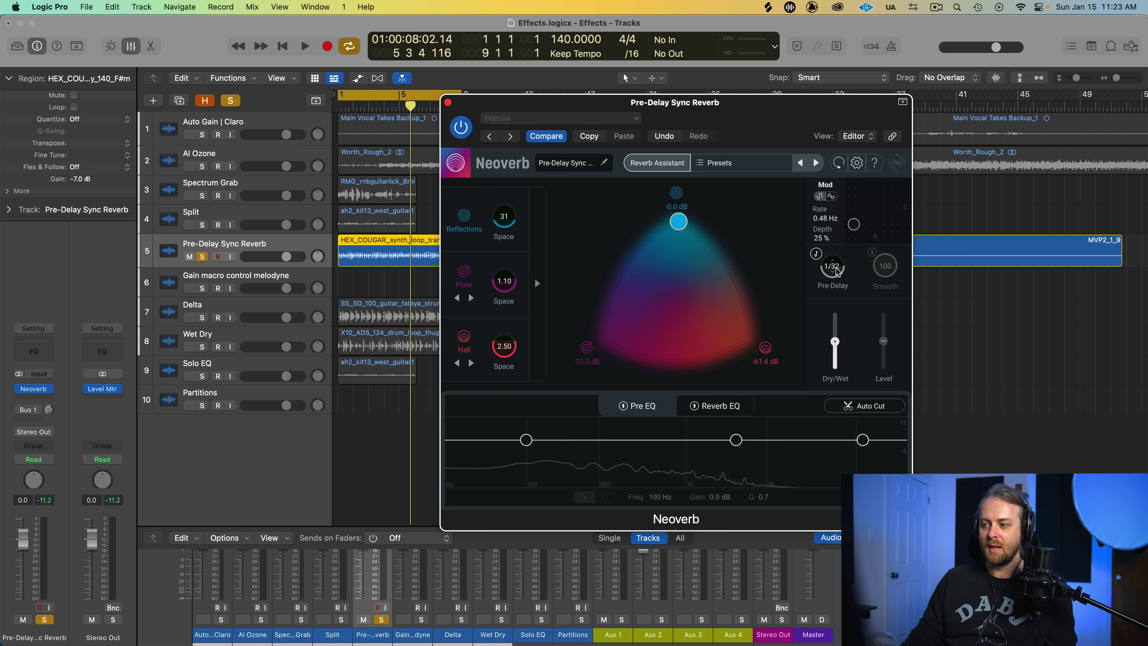
key(space)
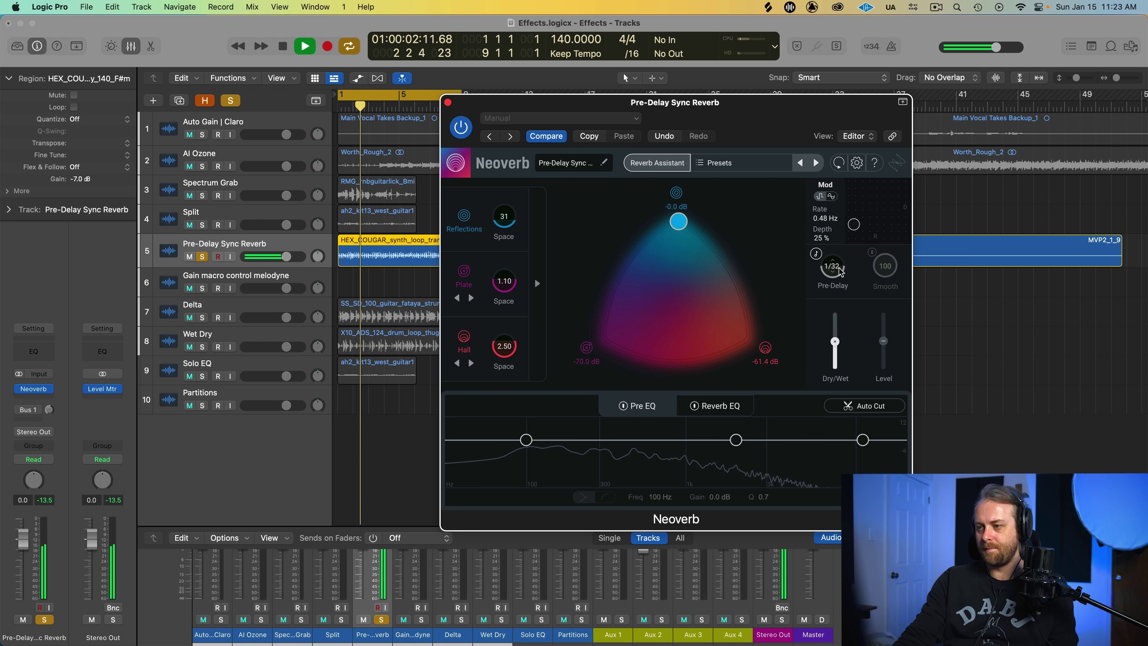
drag(839, 270, 838, 257)
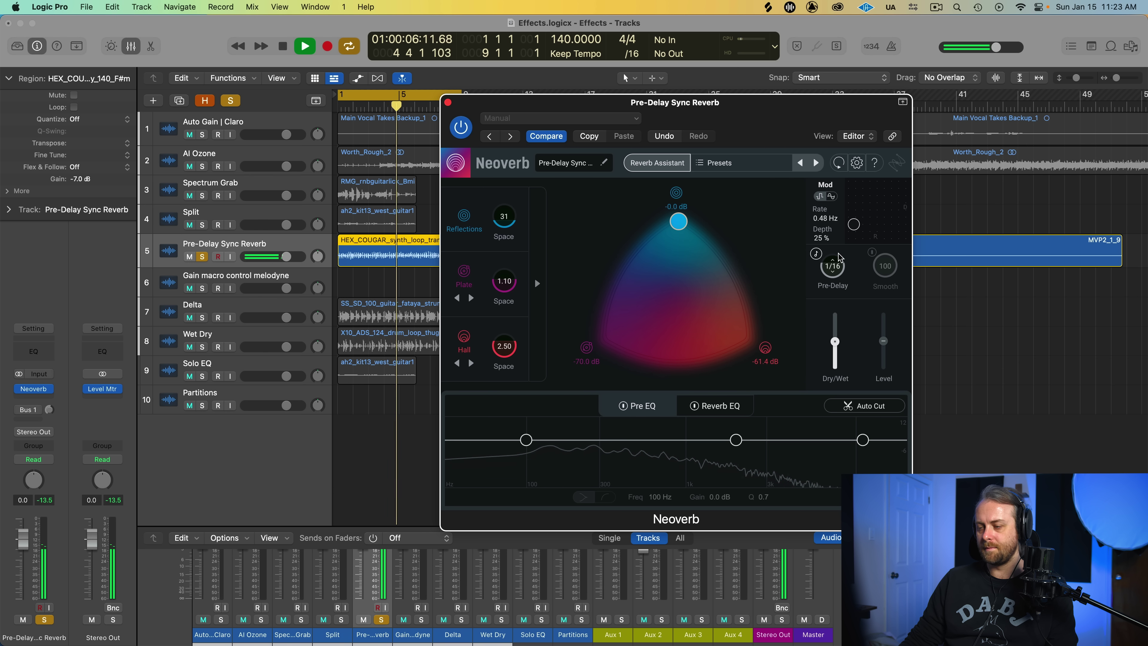
drag(837, 245, 837, 239)
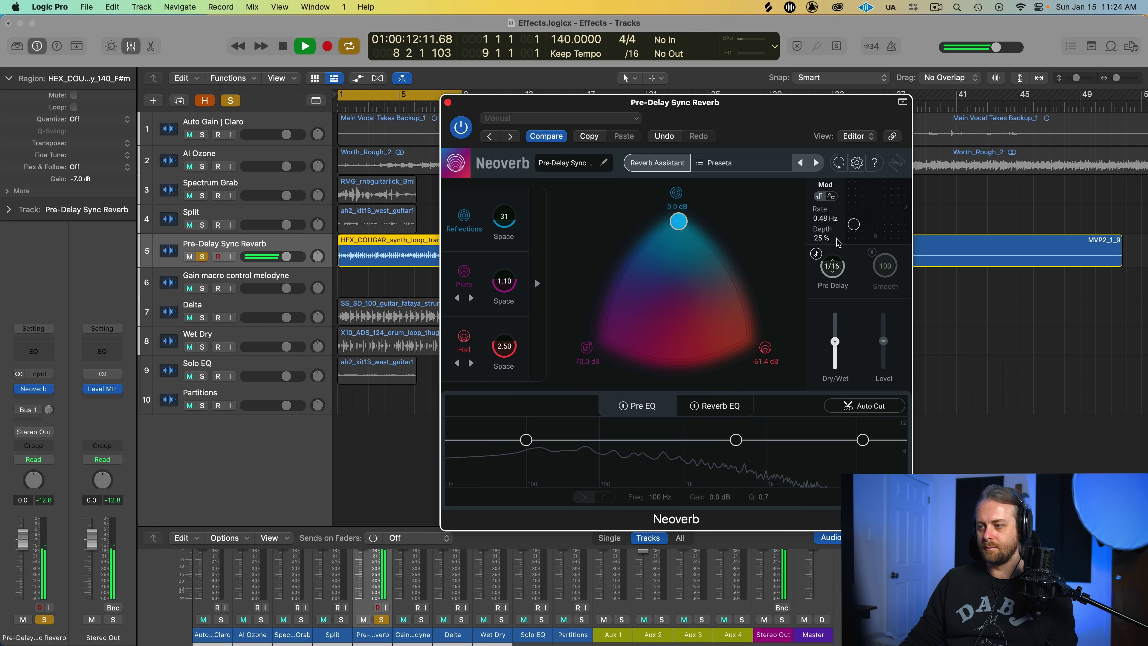
drag(836, 240, 836, 219)
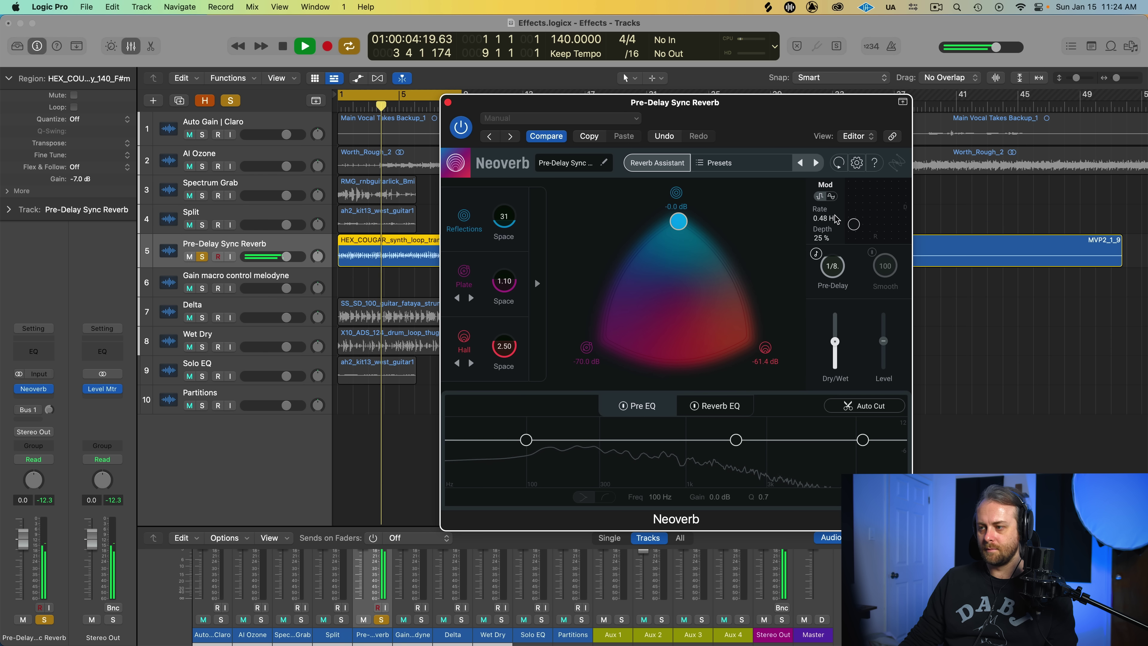
- Replay the synth loop with the metronome on to check the reverb's timing, and turn the metronome off
mouse_move(835, 344)
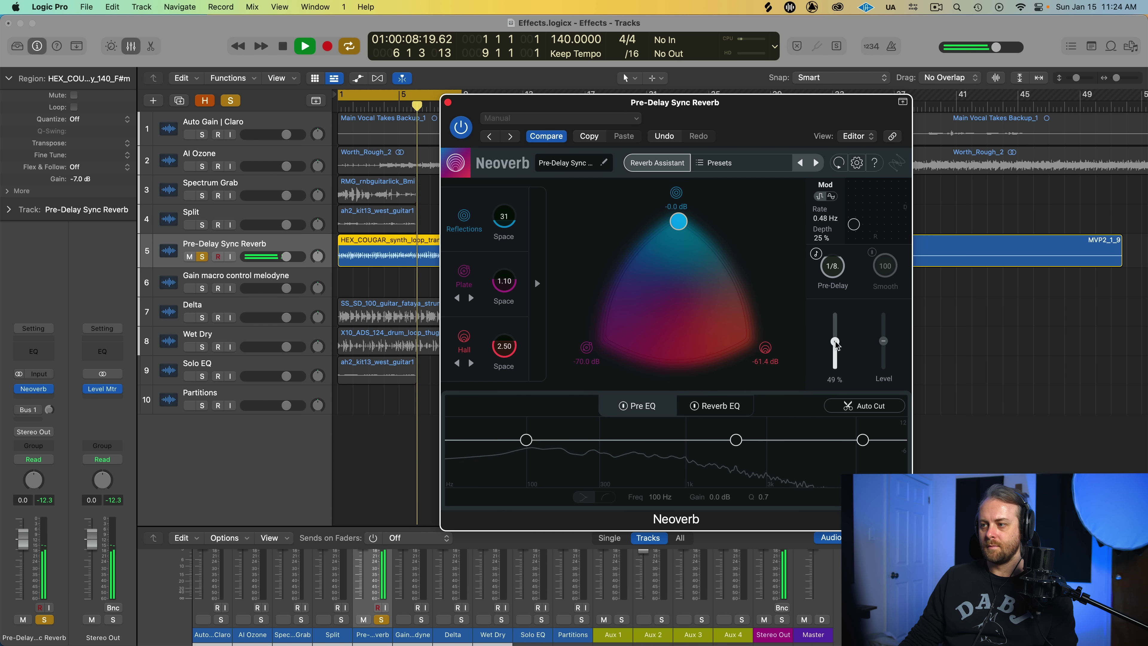
key(space)
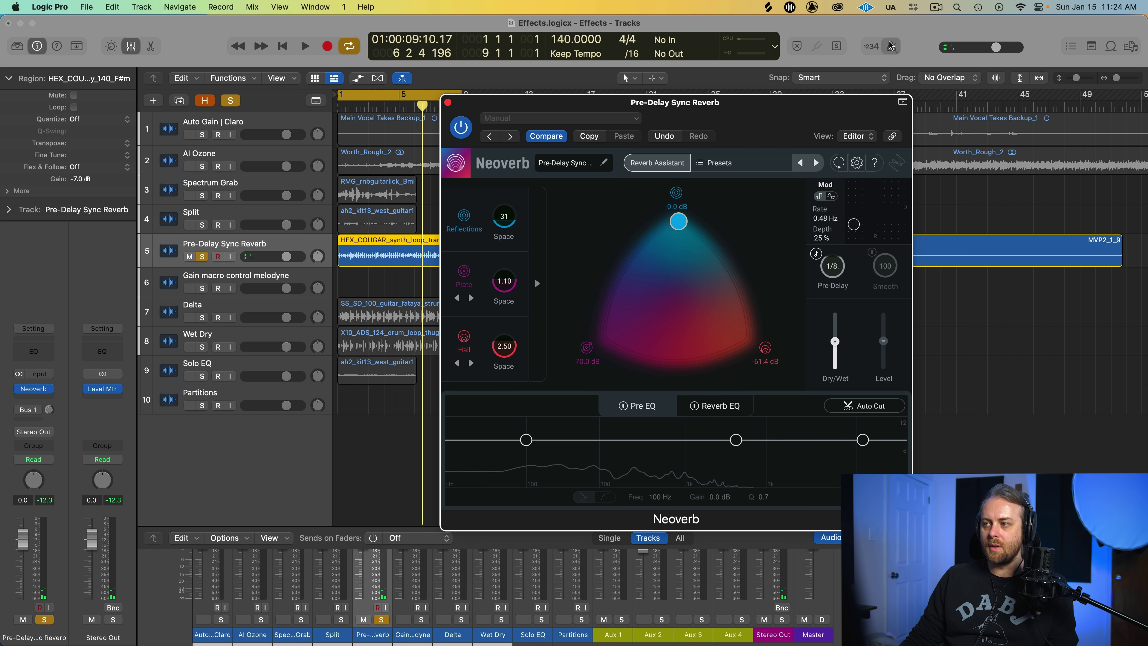
key(space)
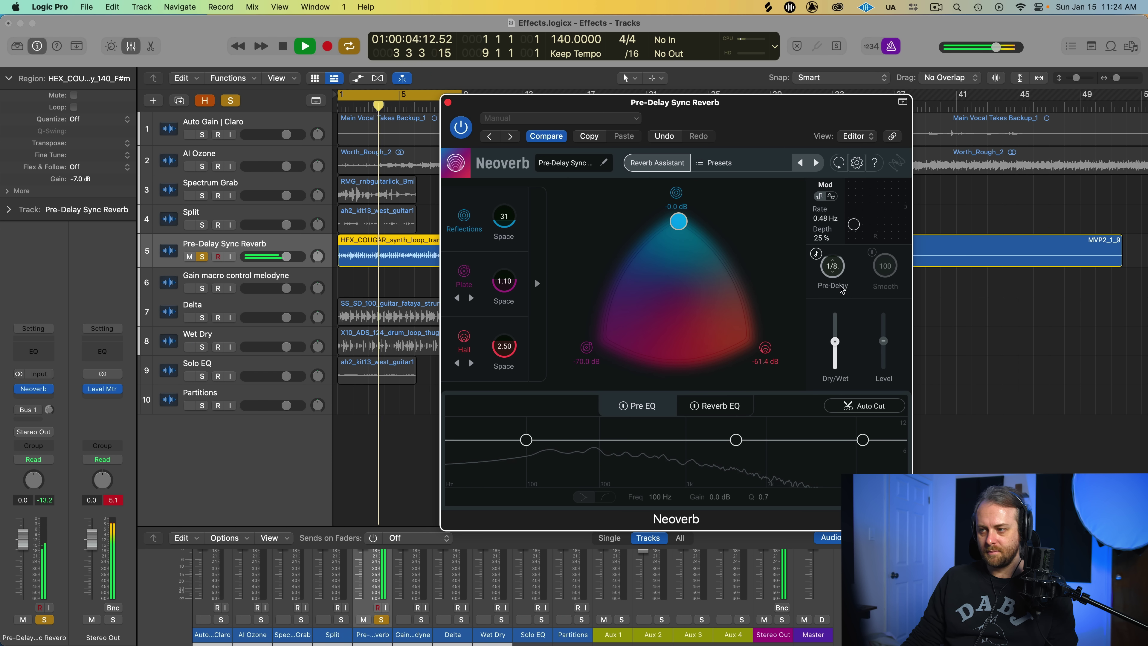
click(891, 45)
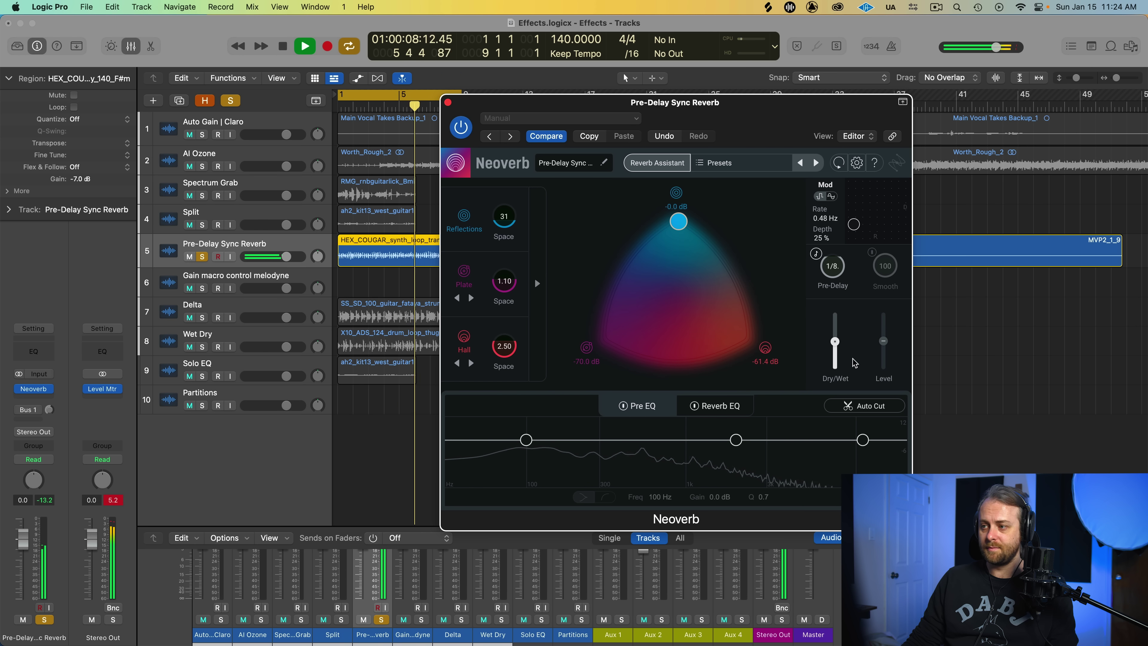
- Set Neoverb's Pre-Delay to 1/32T and restart the loop from the beginning
drag(836, 277, 836, 285)
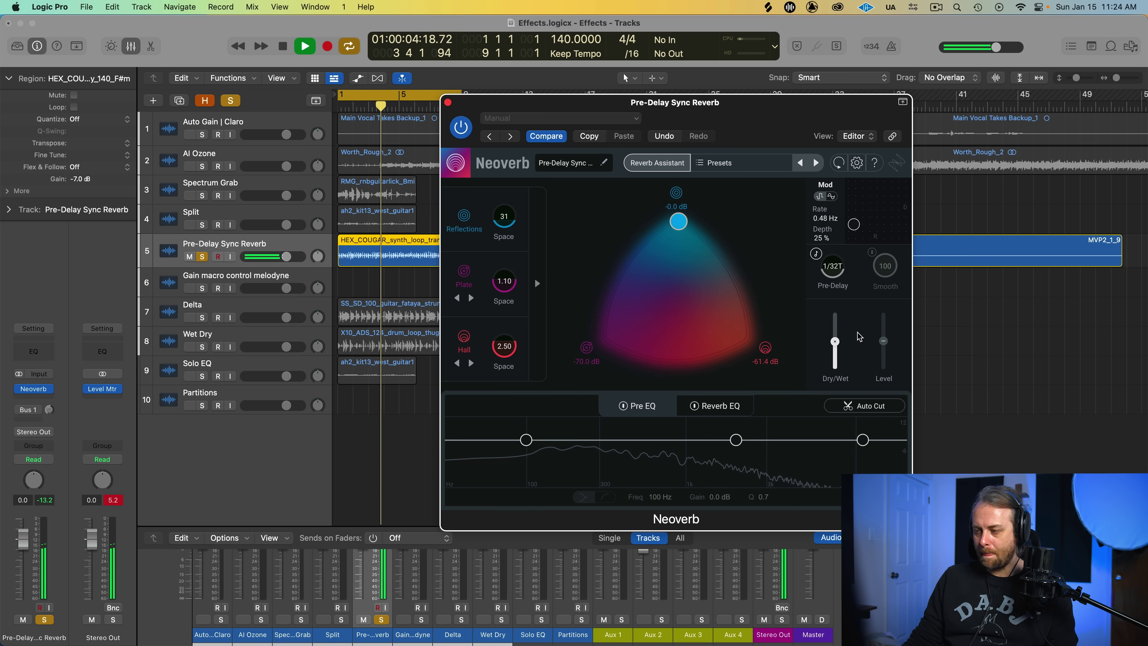
key(space)
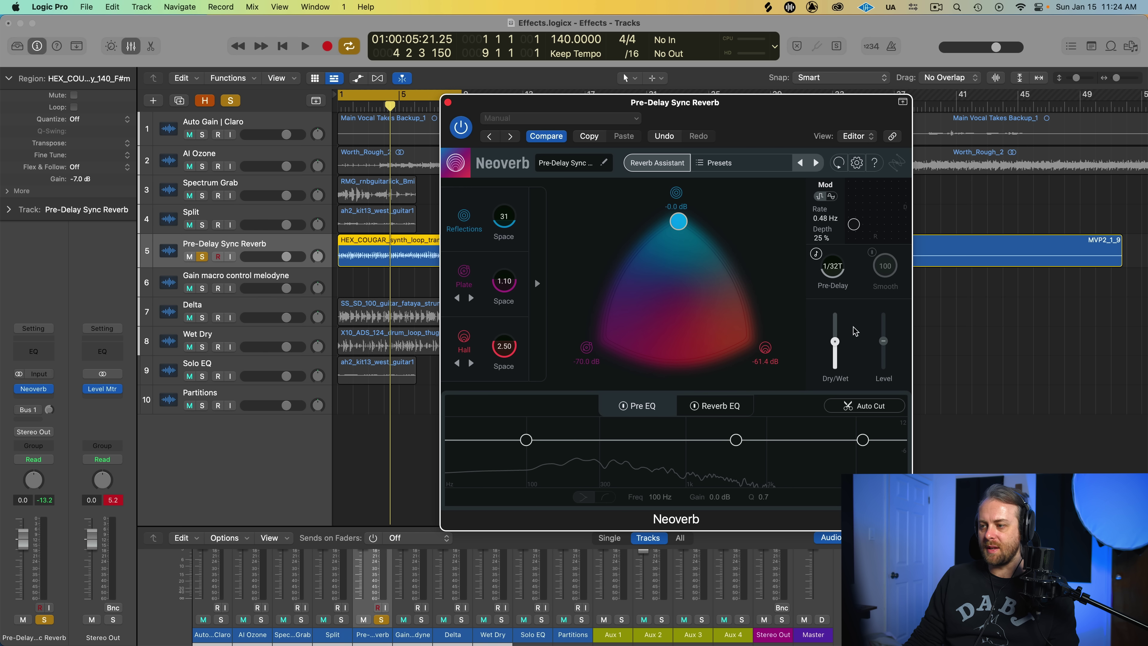
key(space)
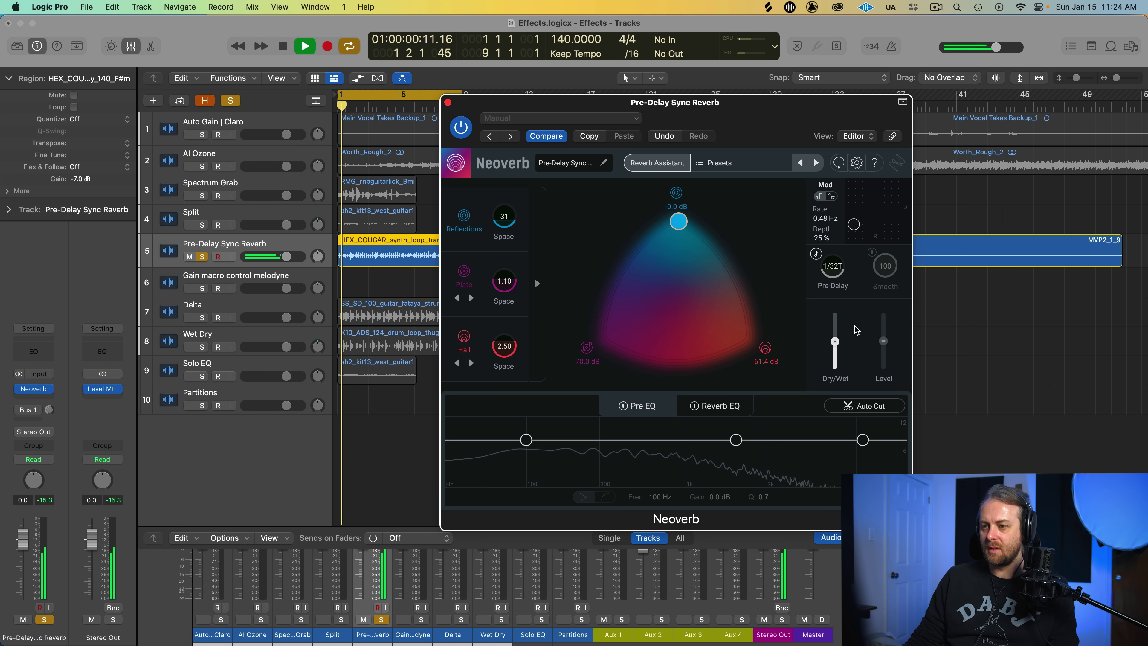
- Compare Neoverb's Dry/Wet at 0% and 50%, leaving it at 50%, and set the Pre-Delay to 1/16
drag(834, 341, 827, 451)
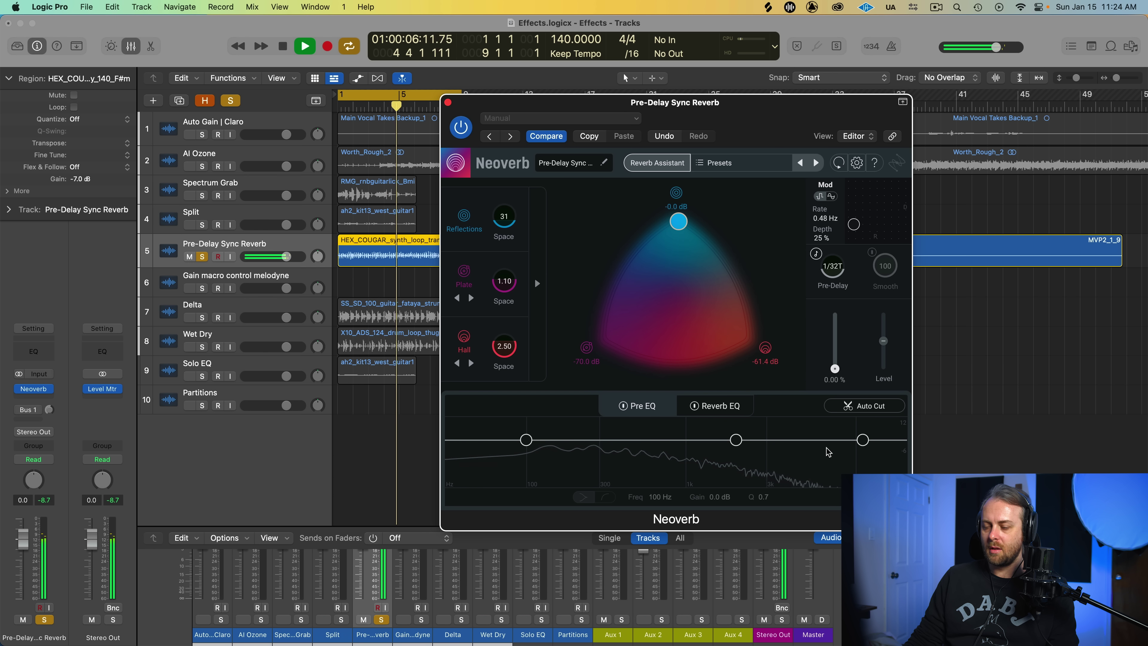
drag(835, 369, 848, 345)
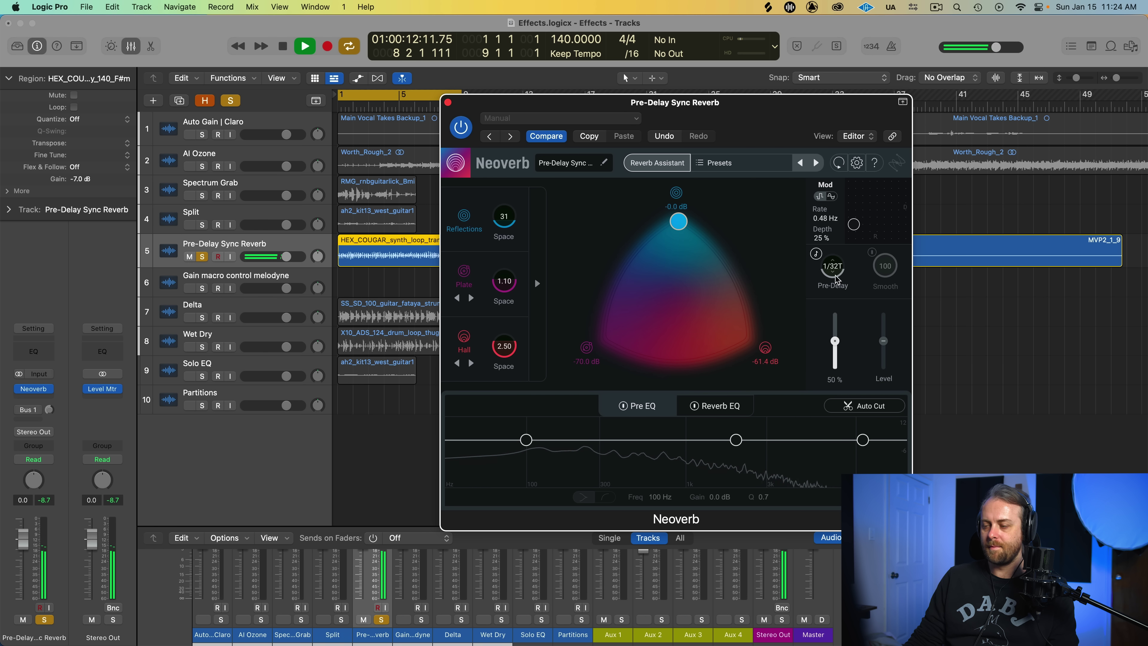
drag(838, 293, 838, 243)
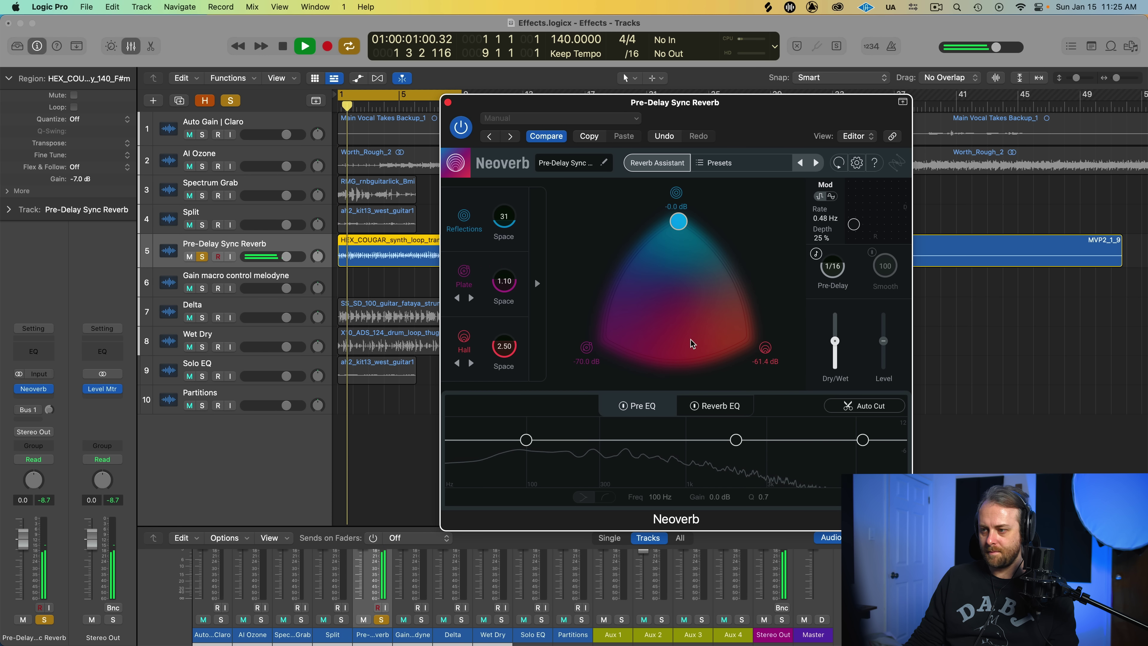
- Audition Neoverb's reverb blend moved toward the Hall corner, return it fully to the Reflections corner, and stop playback
drag(678, 221, 744, 315)
drag(730, 332, 676, 218)
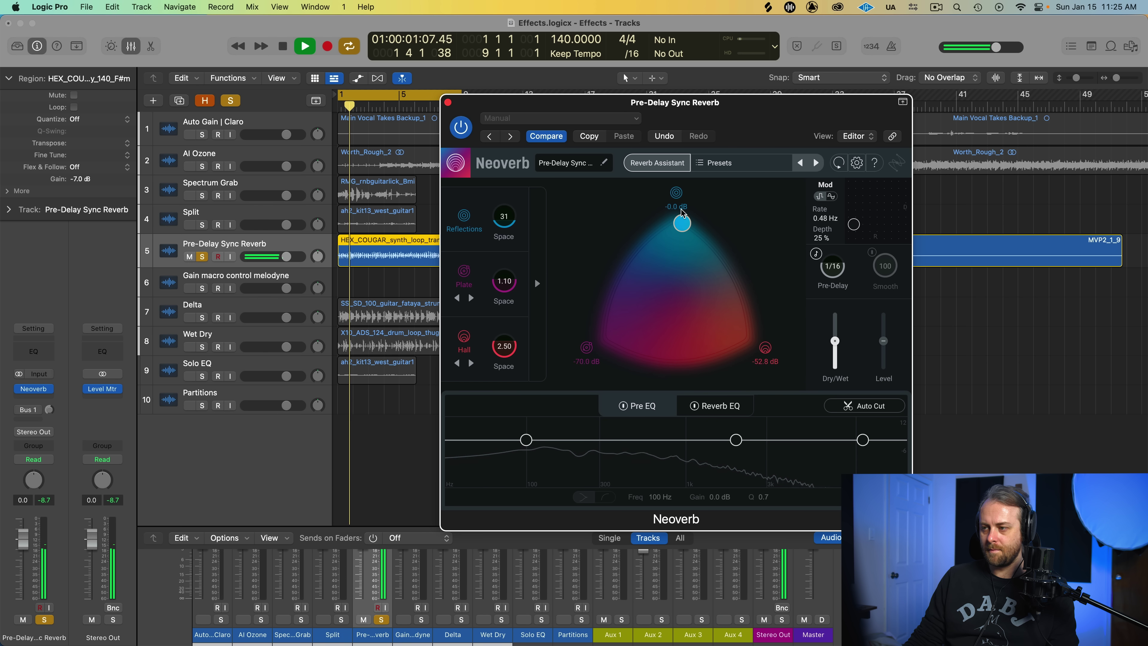
key(space)
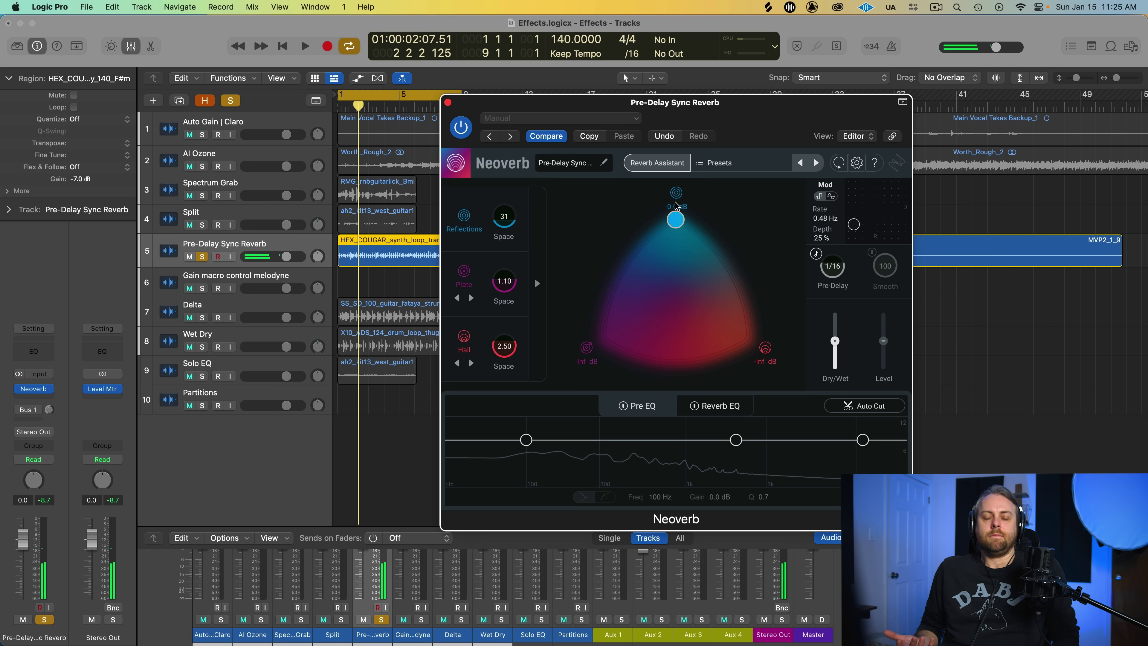
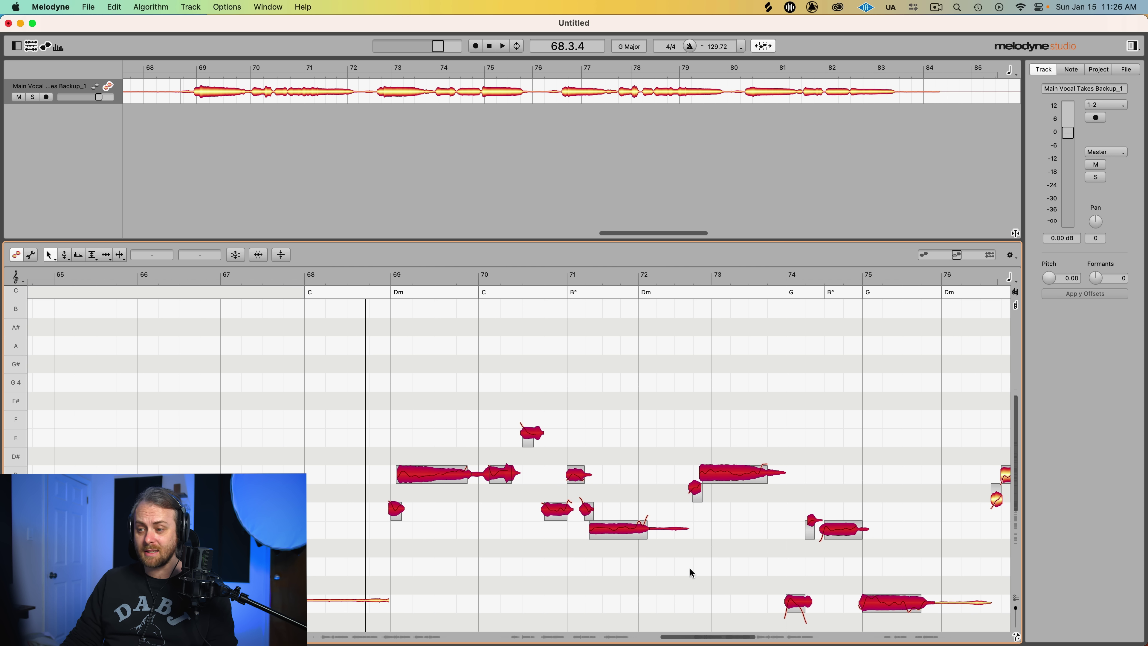
- In Melodyne, audition the individual vocal notes near bars 69, 73 and 75, and clear the selection
click(631, 425)
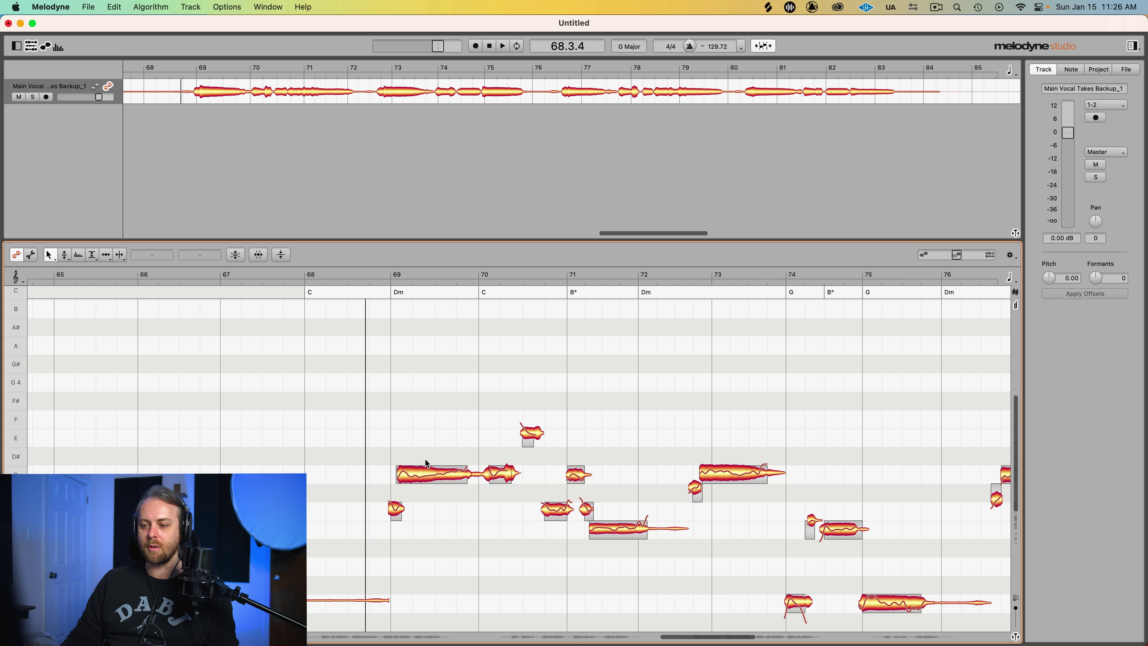
click(429, 468)
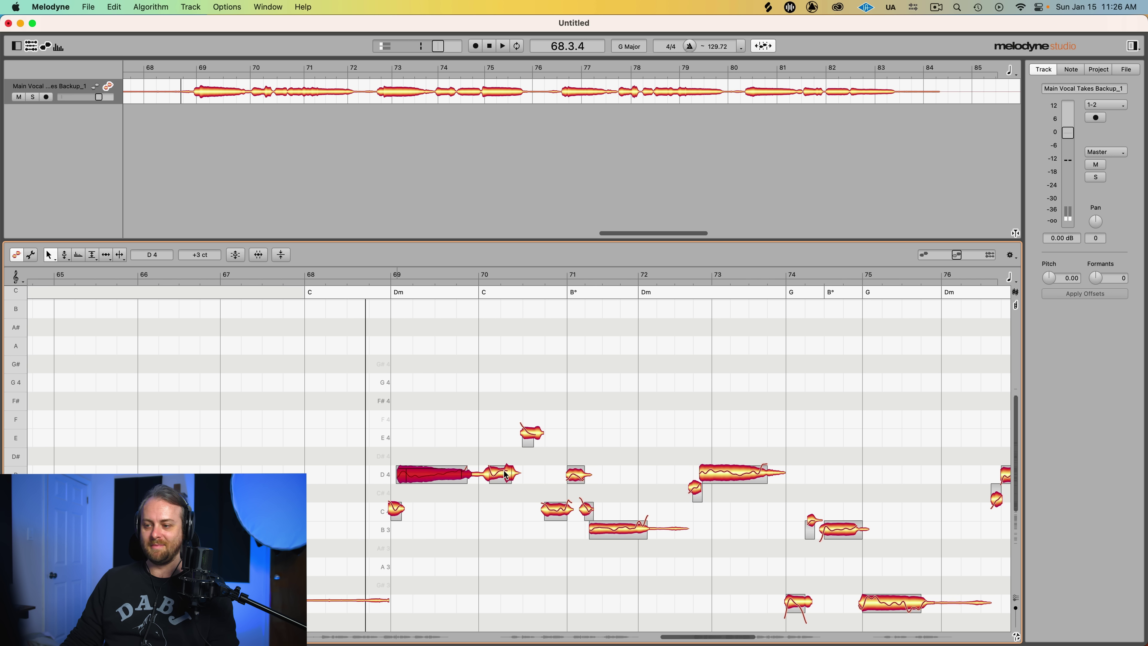
click(744, 473)
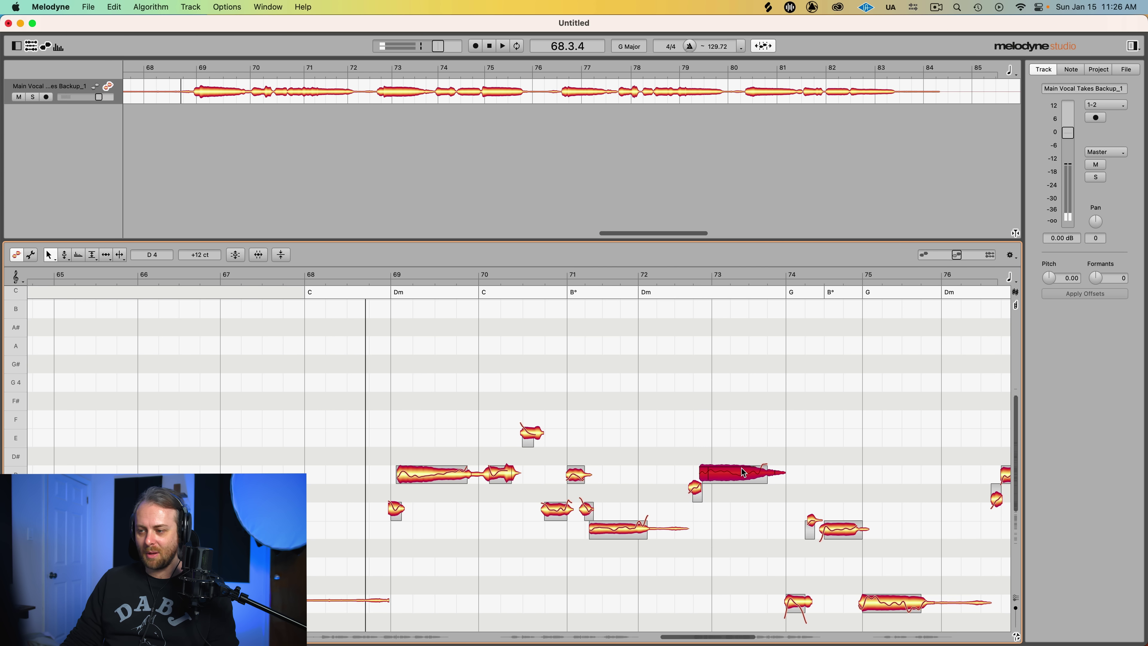
click(890, 605)
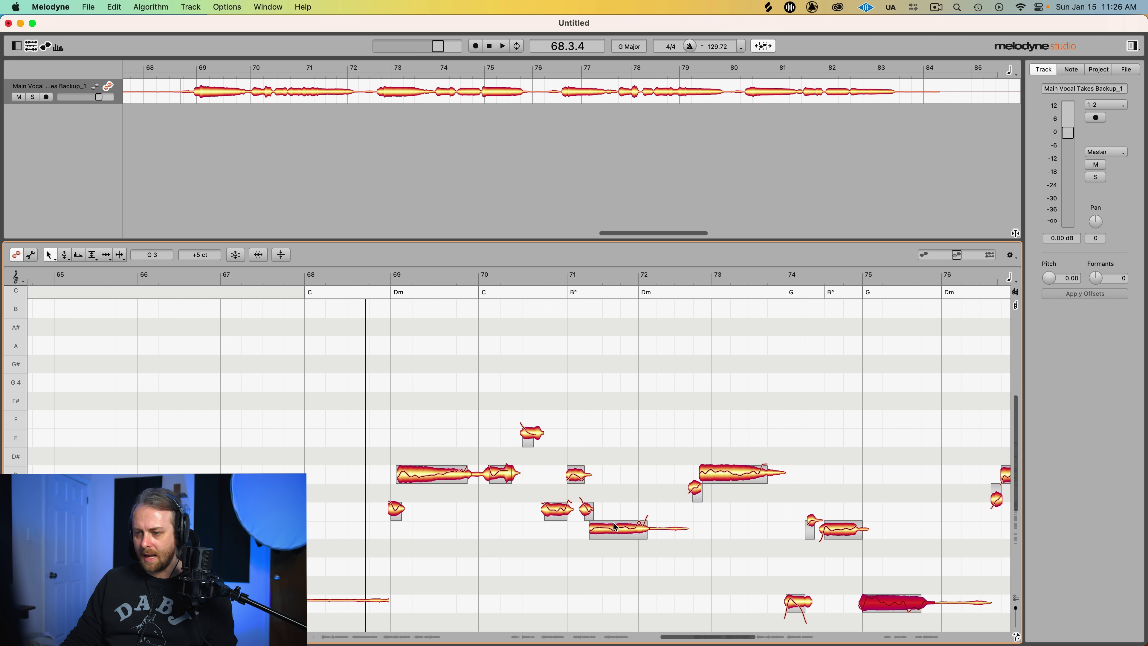
click(861, 568)
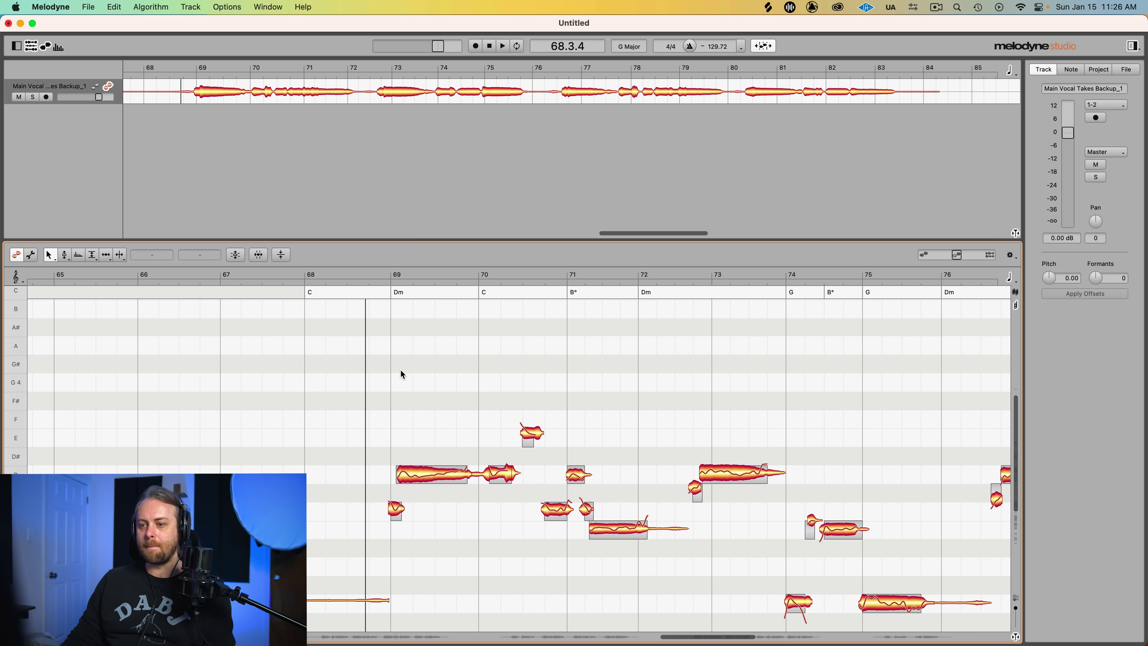
- Select the vocal notes in bars 69 through 75 and test Note Leveling's loud-note reduction at 100%, returning it to 0%
drag(382, 350, 909, 628)
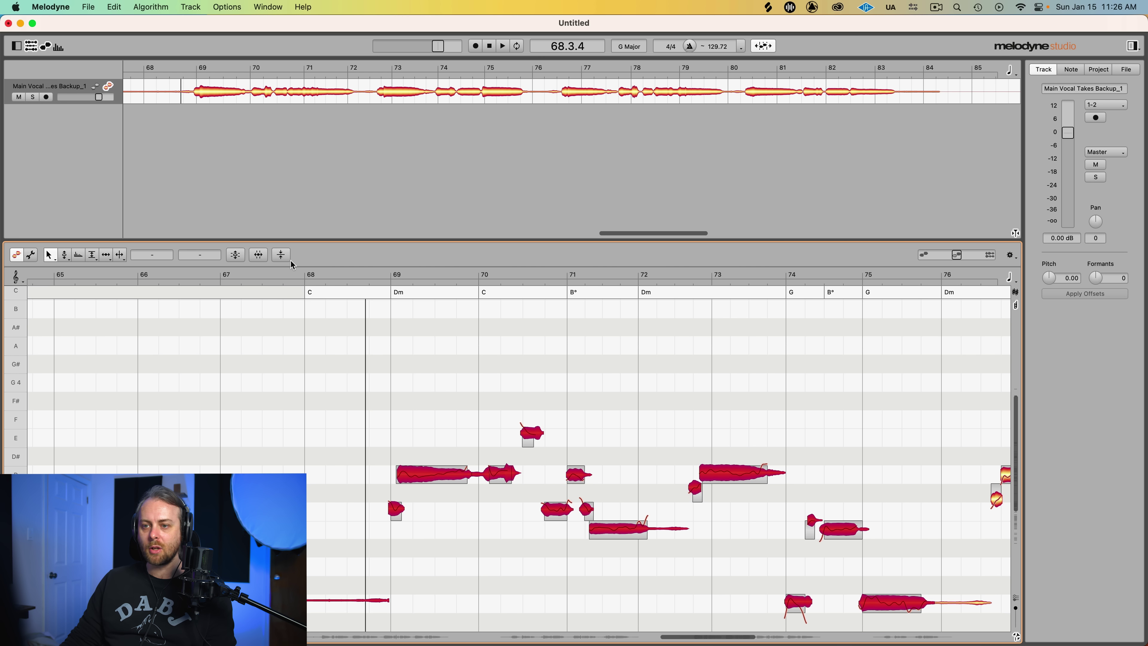
click(282, 255)
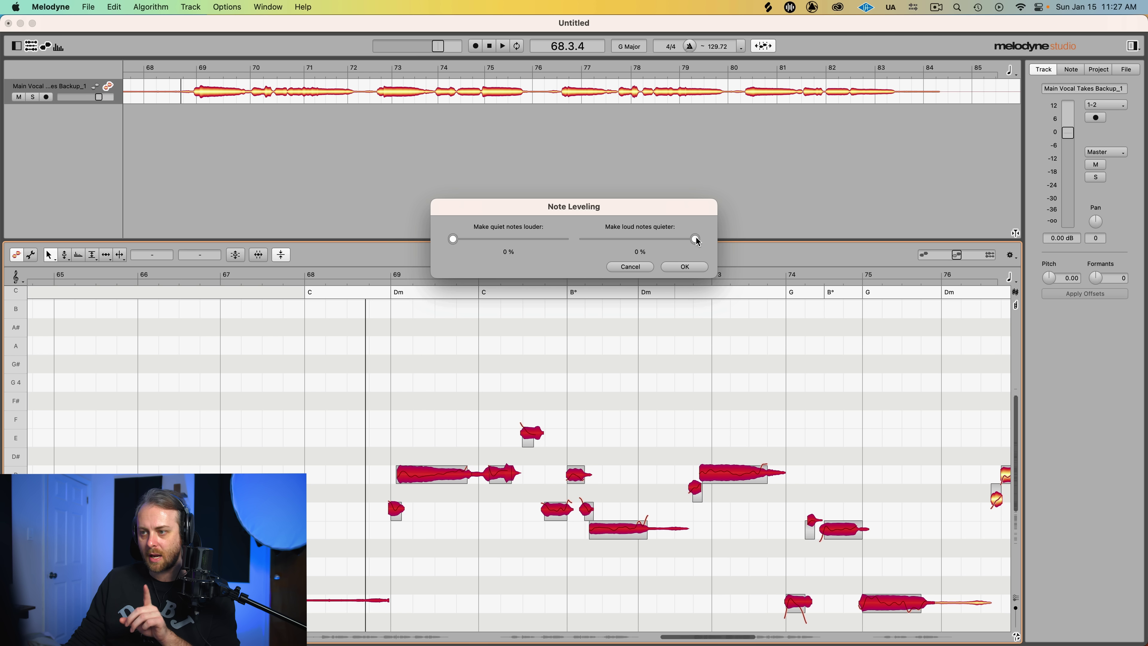
drag(699, 242, 558, 245)
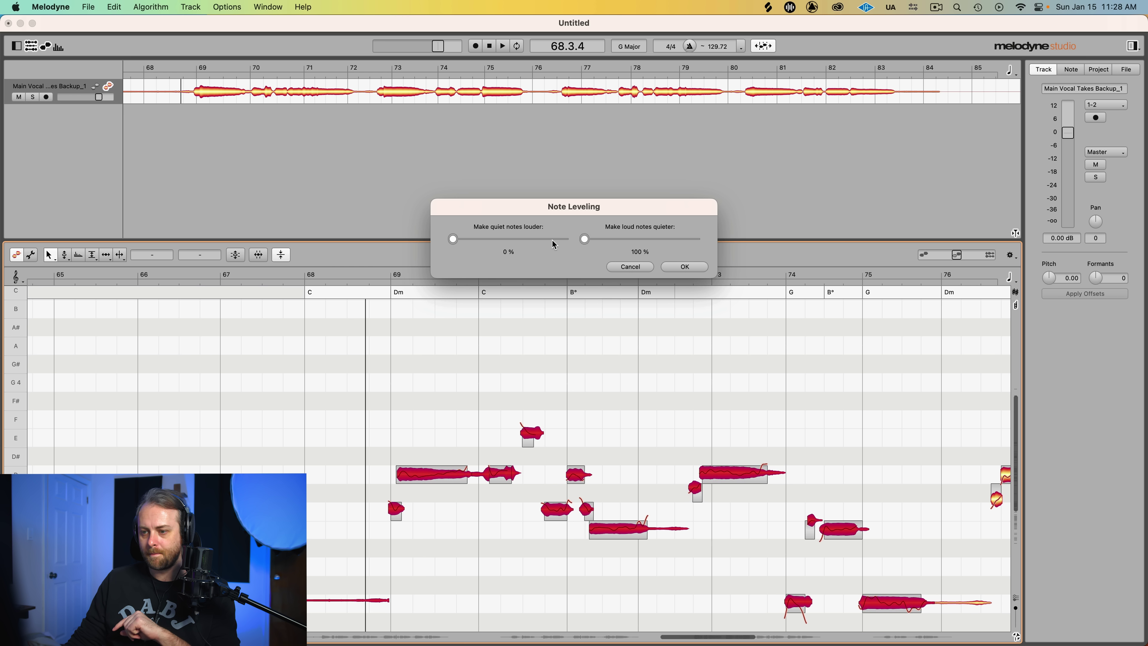
mouse_move(583, 240)
mouse_down()
mouse_move(629, 243)
mouse_move(565, 241)
mouse_up()
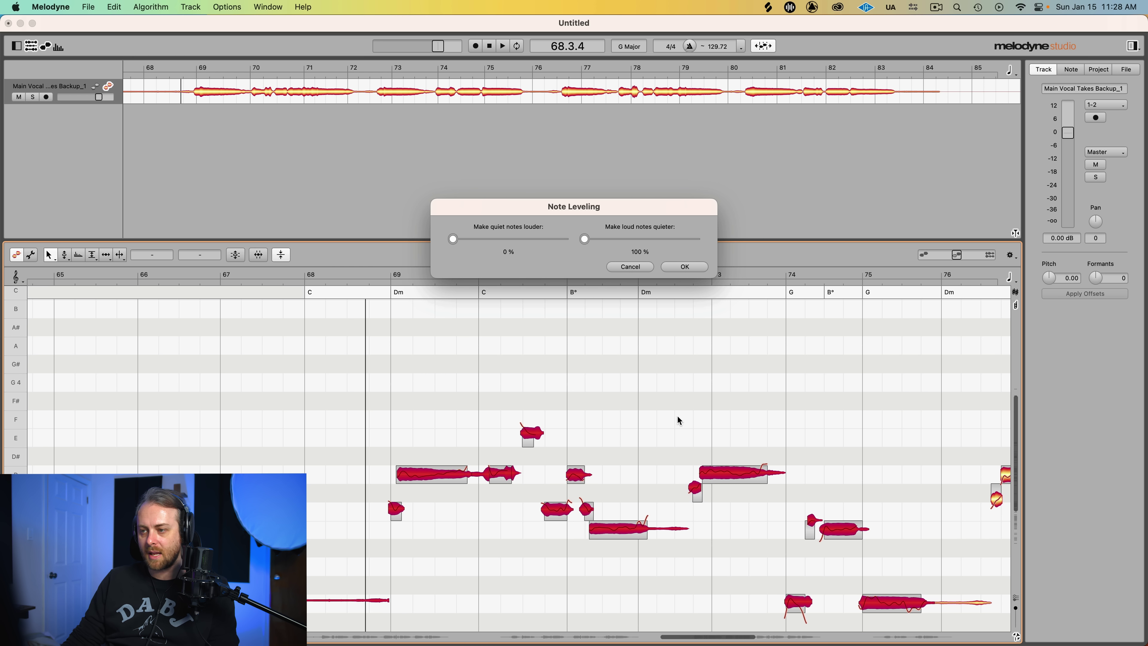
drag(584, 241, 721, 242)
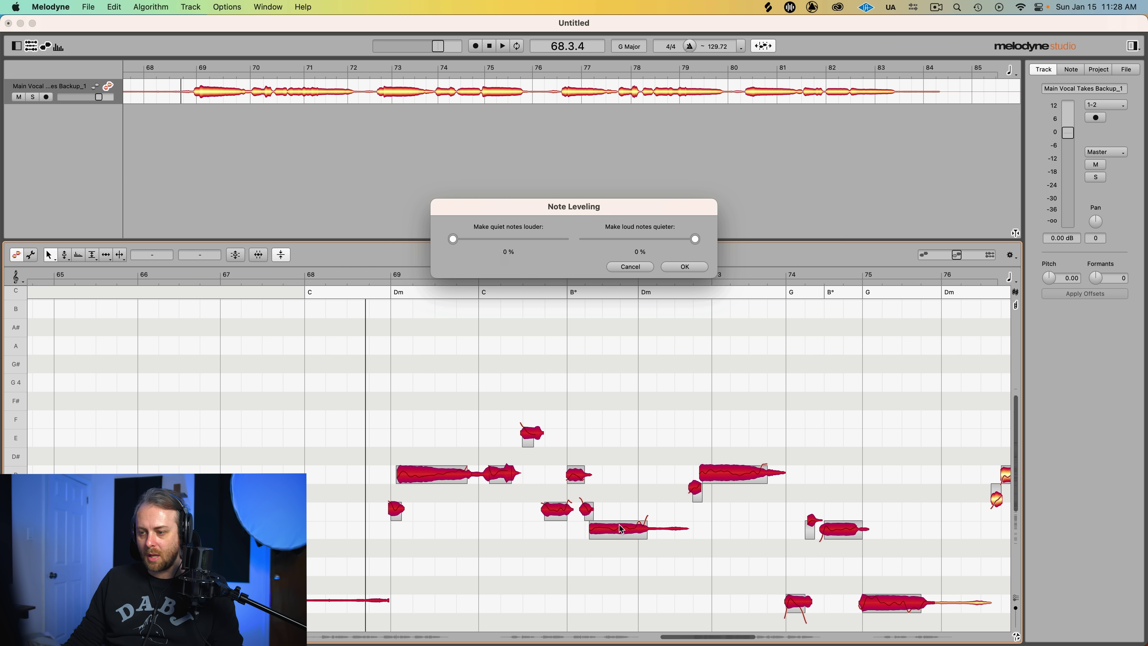
- Test making quiet notes louder at 100% and 0%, set loud notes quieter to 48%, and raise the quiet-note amount about halfway
drag(454, 243, 578, 243)
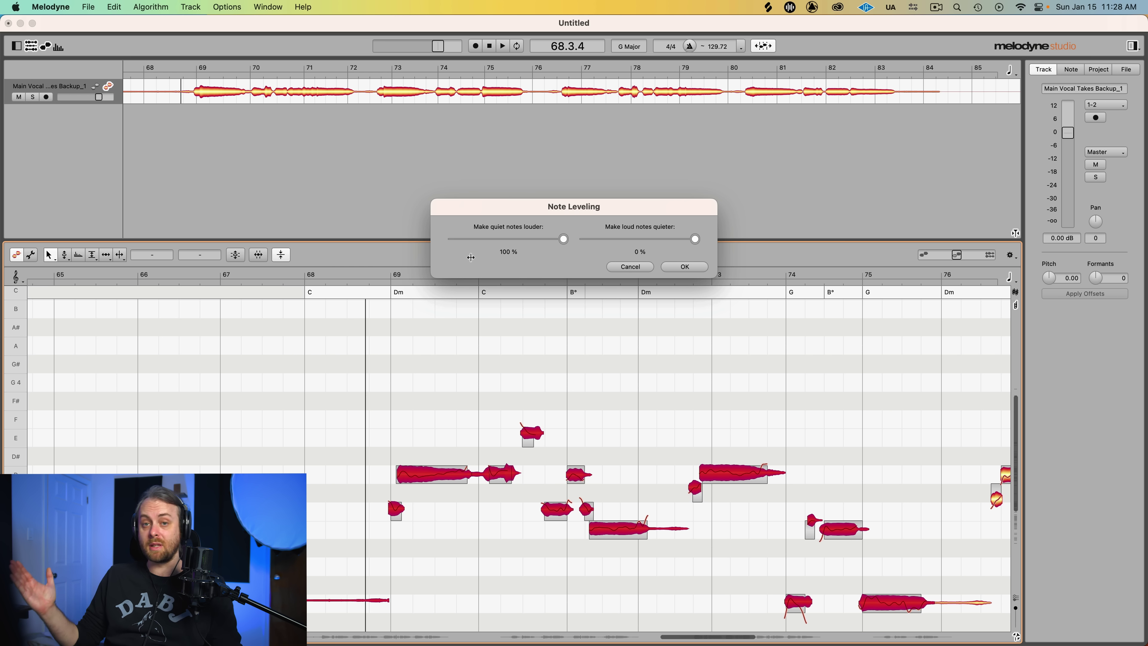
drag(564, 239, 452, 239)
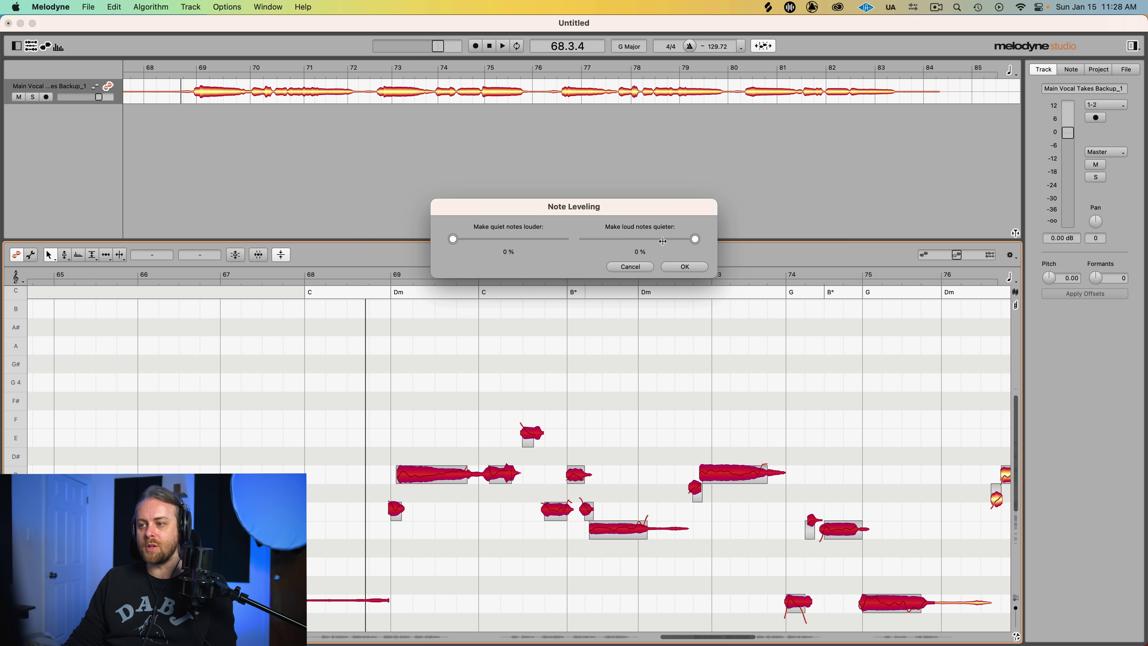
drag(697, 240, 642, 241)
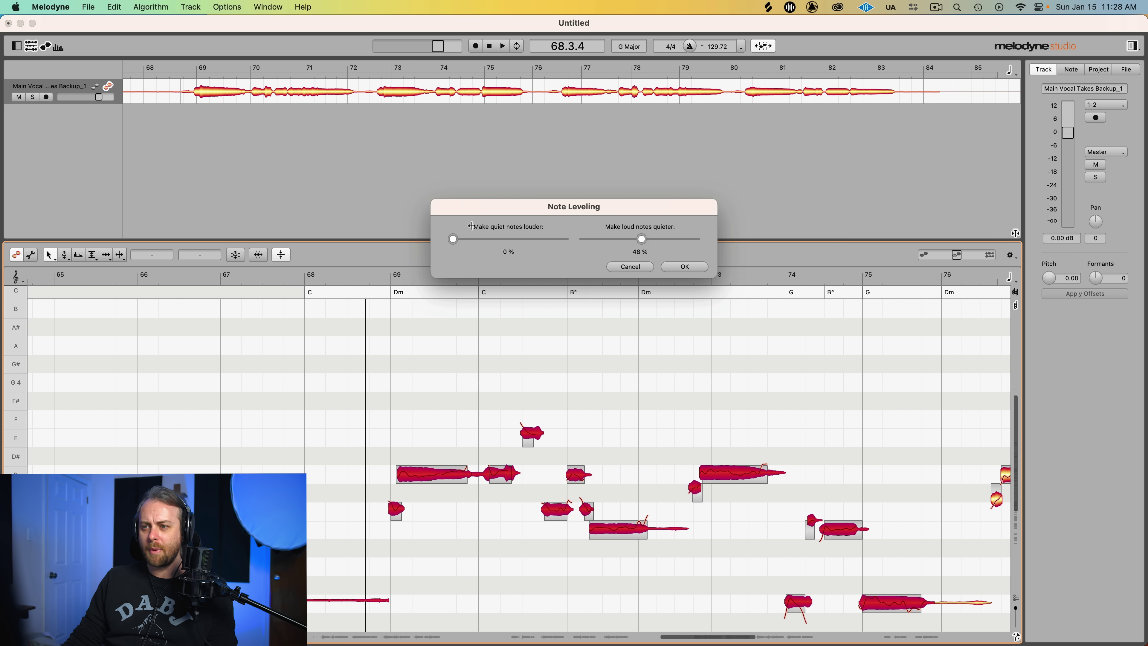
drag(453, 239, 508, 239)
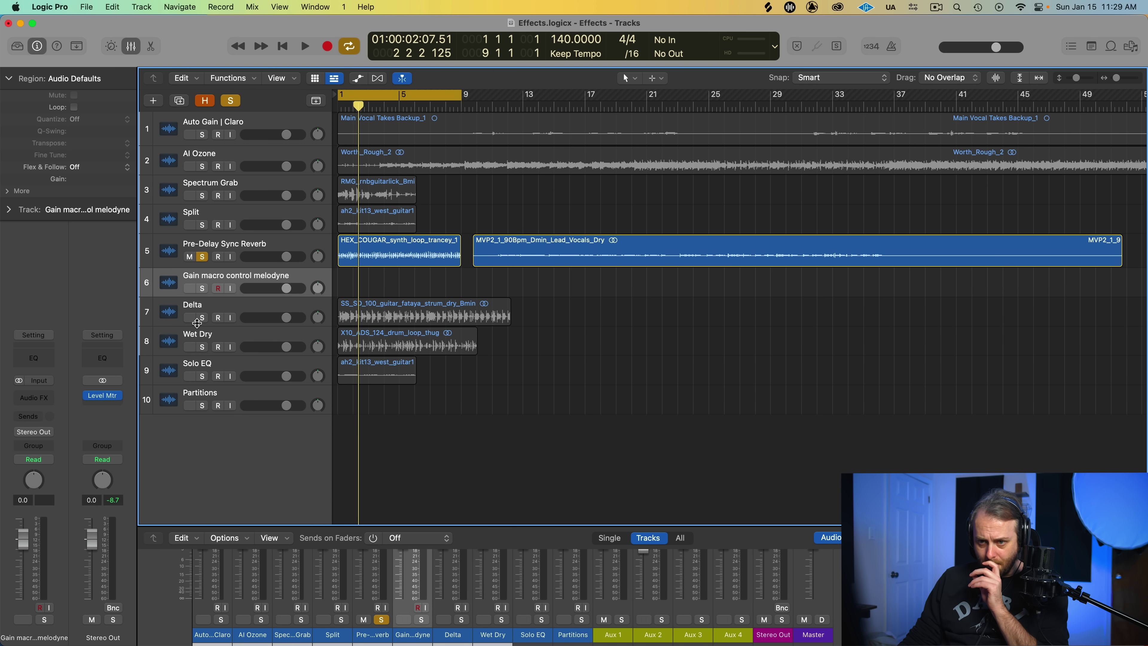
- In Logic Pro, solo the Delta guitar track and open its soothe2 plug-in
click(203, 312)
click(202, 317)
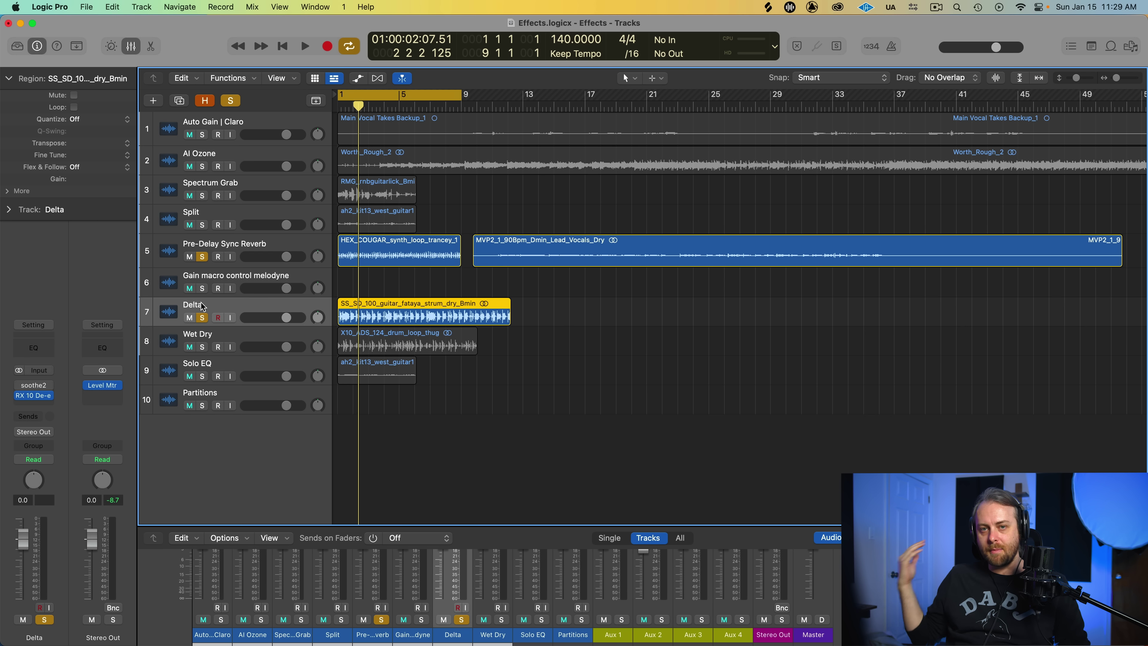
click(26, 385)
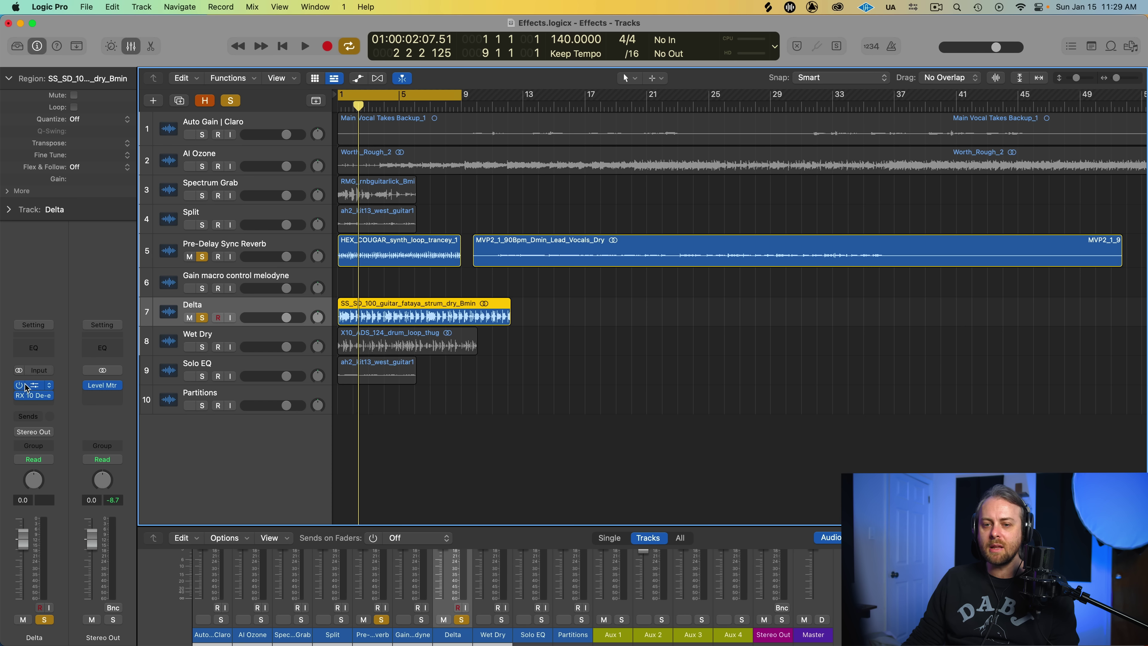
drag(656, 191, 635, 145)
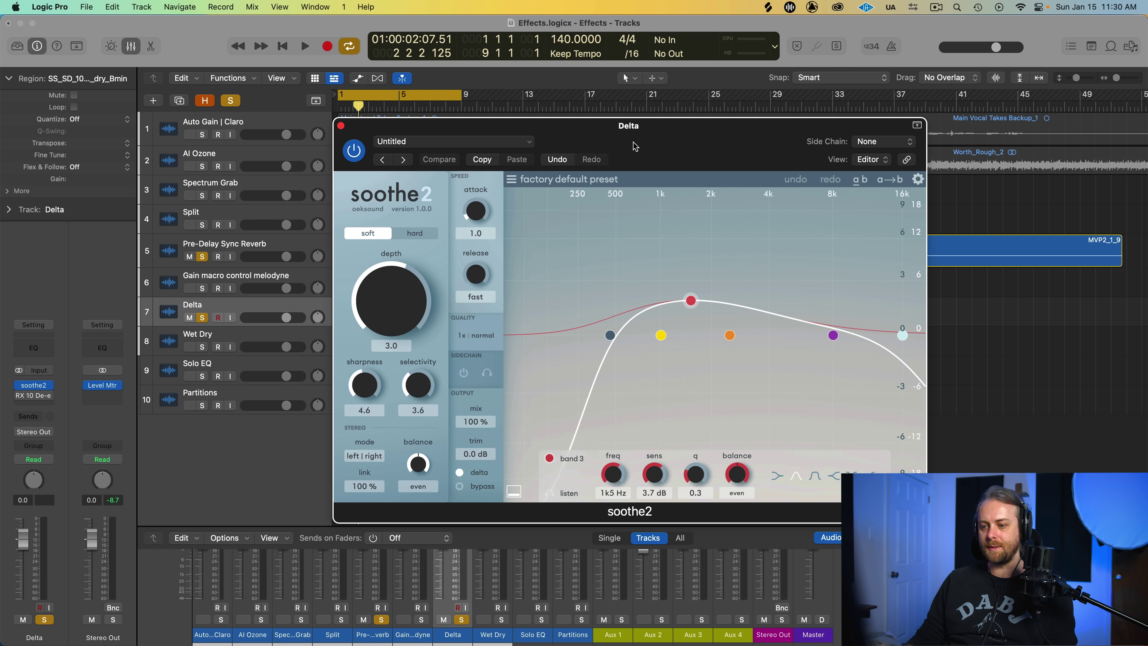
- Play the loop briefly, turn off soothe2's delta mode, and unsolo the Pre-Delay Sync Reverb track
key(space)
key(space)
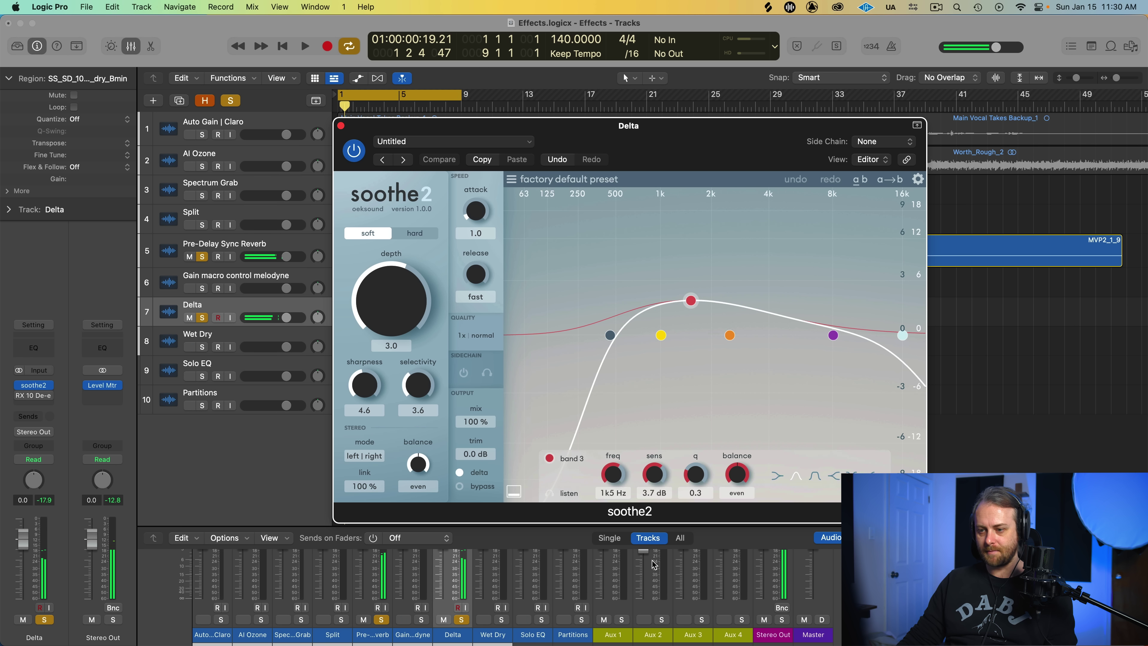
click(467, 472)
click(202, 256)
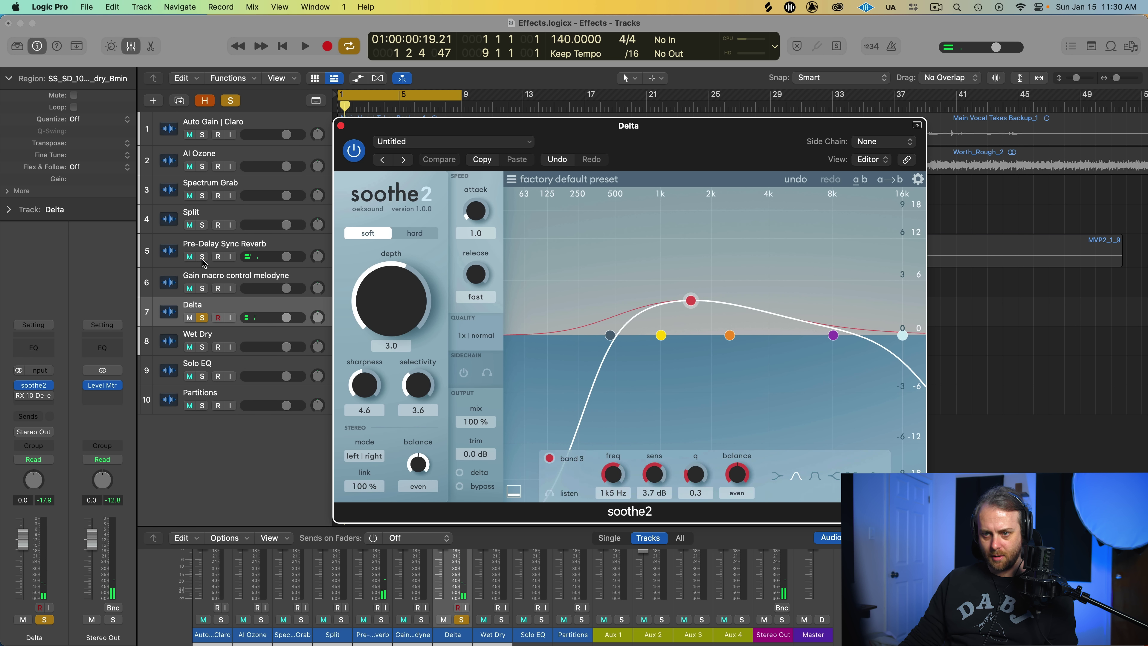
- Extend the cycle range to bar 12 to cover the Delta guitar region, keeping the soothe2 window in view
drag(616, 146, 871, 181)
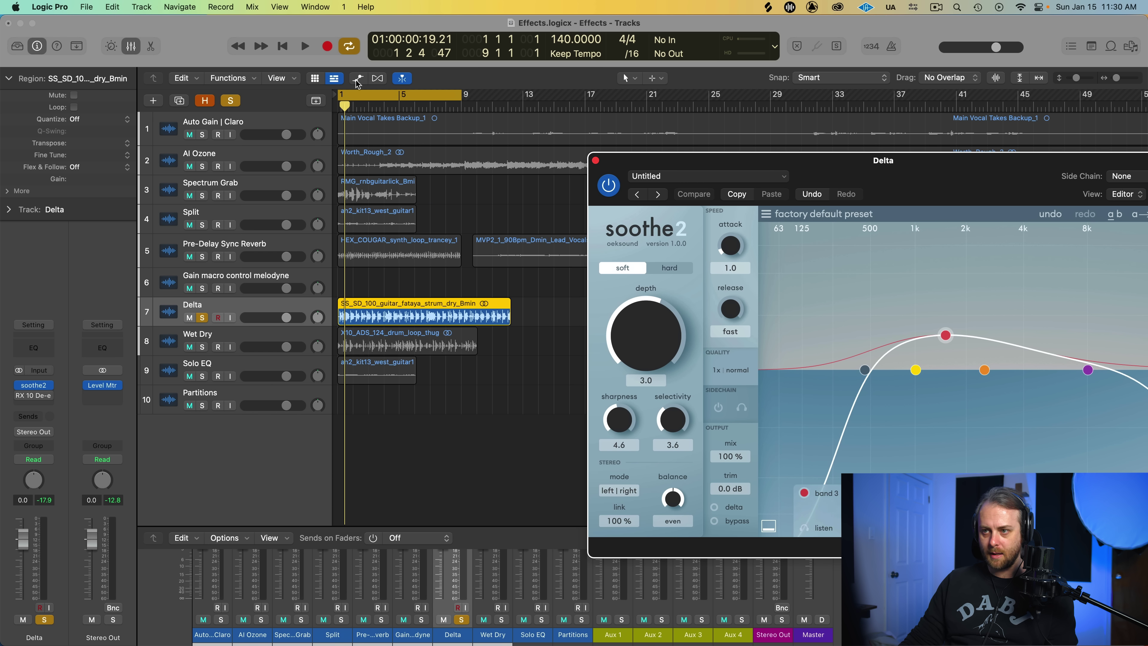
drag(465, 100, 509, 97)
drag(908, 193, 637, 158)
- Play the guitar loop, raise soothe2's band 3 to 12 dB sensitivity at 1k4 Hz, and stop playback
key(space)
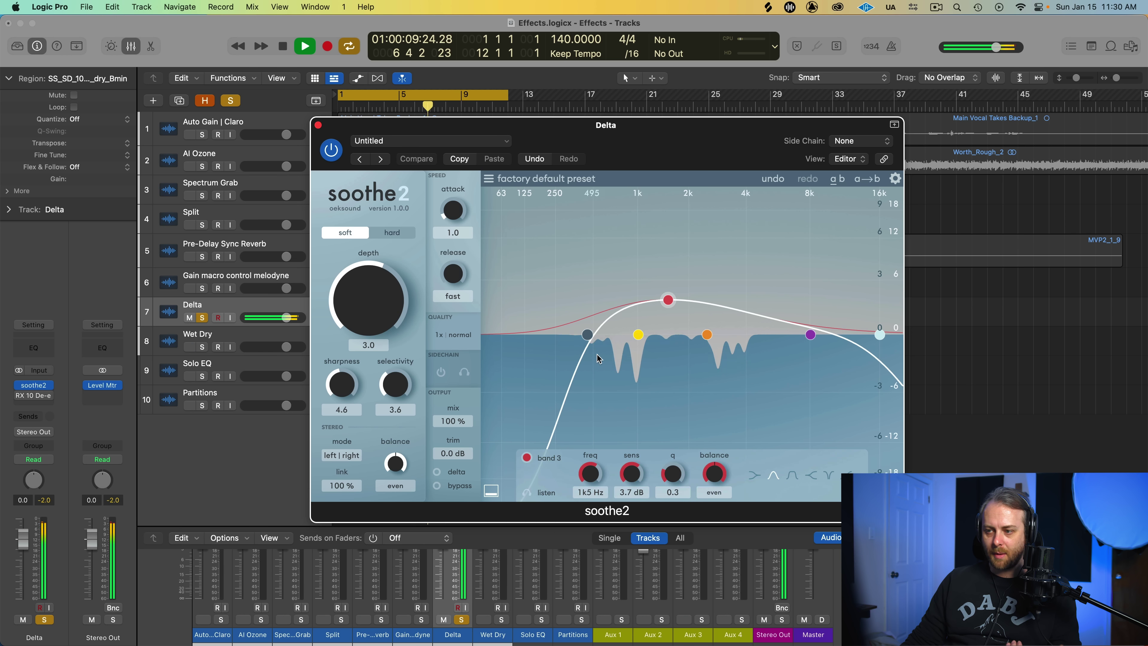
drag(665, 304, 665, 240)
key(space)
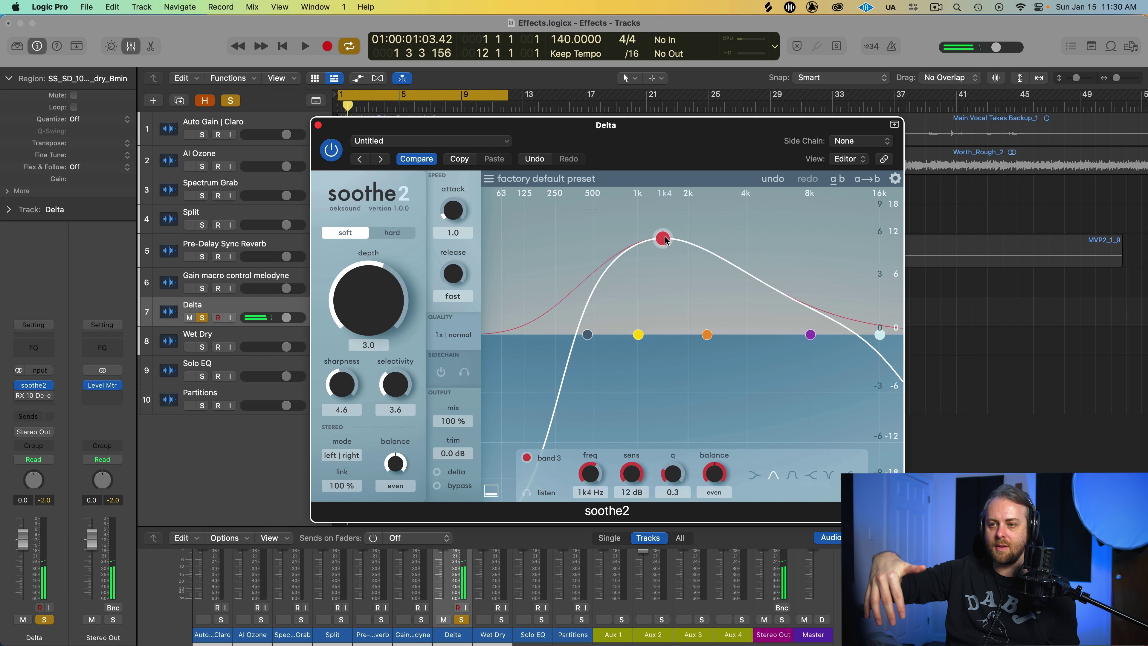
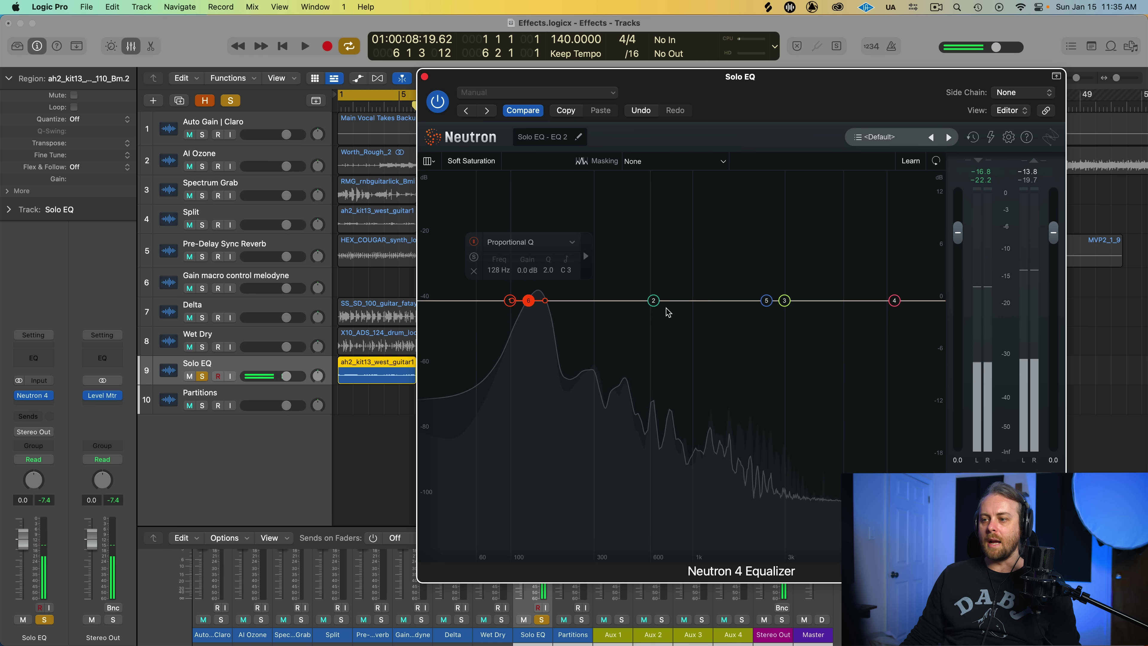
- Boost and solo band 2 in Neutron's equalizer, move it to about 581 Hz at -0.5 dB during playback, and unsolo it
drag(654, 300, 656, 270)
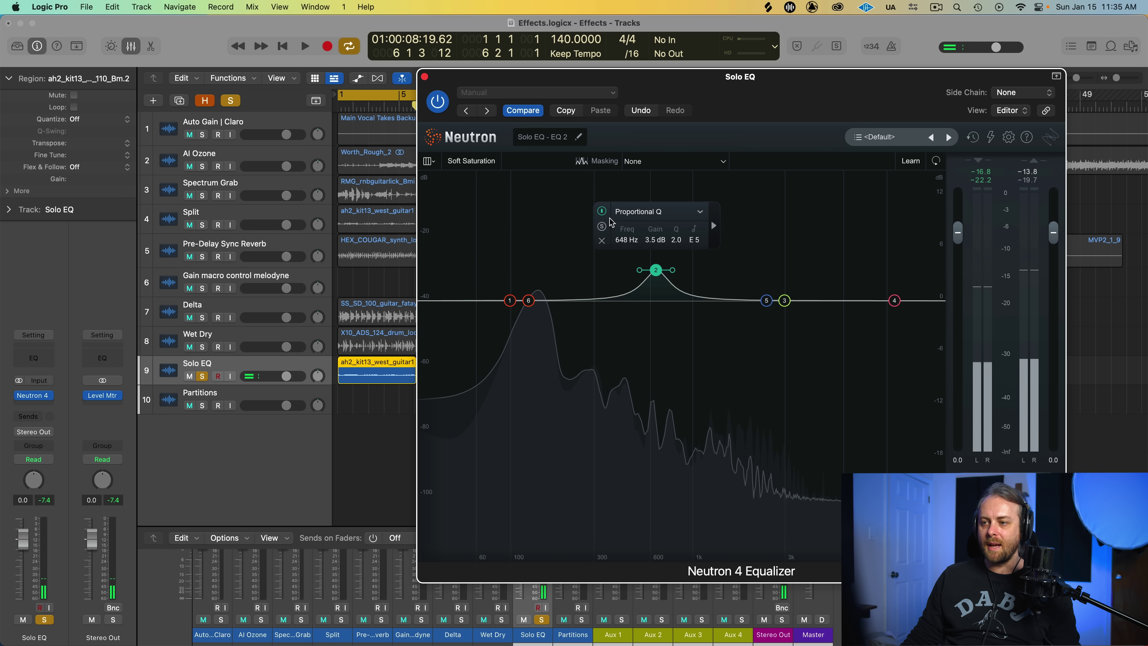
click(602, 227)
drag(656, 270, 650, 306)
key(space)
key(space)
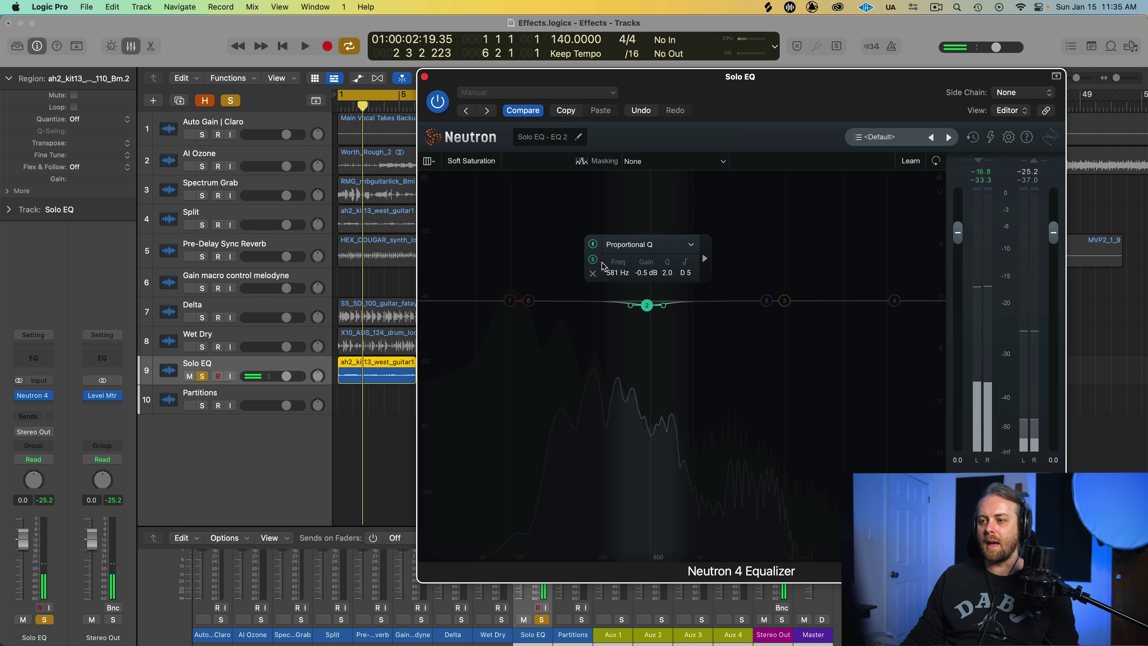
click(593, 259)
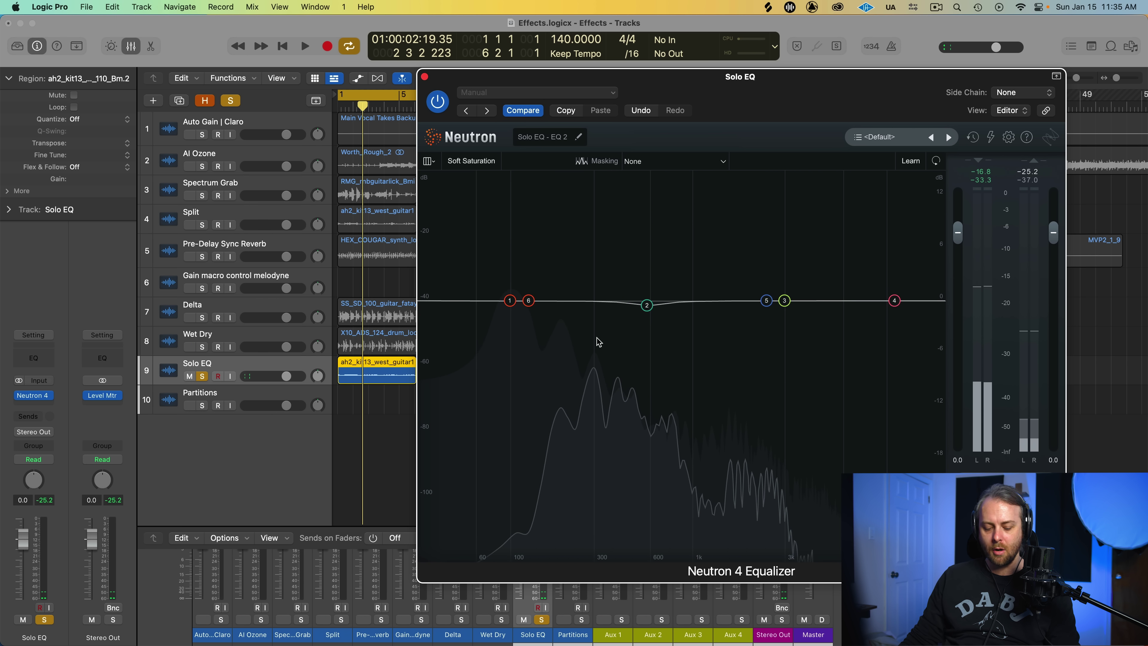
- Play the Solo EQ track and sweep Neutron's alt-solo filter from the lows to the mids to audition isolated frequencies
key(space)
alt+click(522, 354)
drag(522, 354, 679, 390)
key(space)
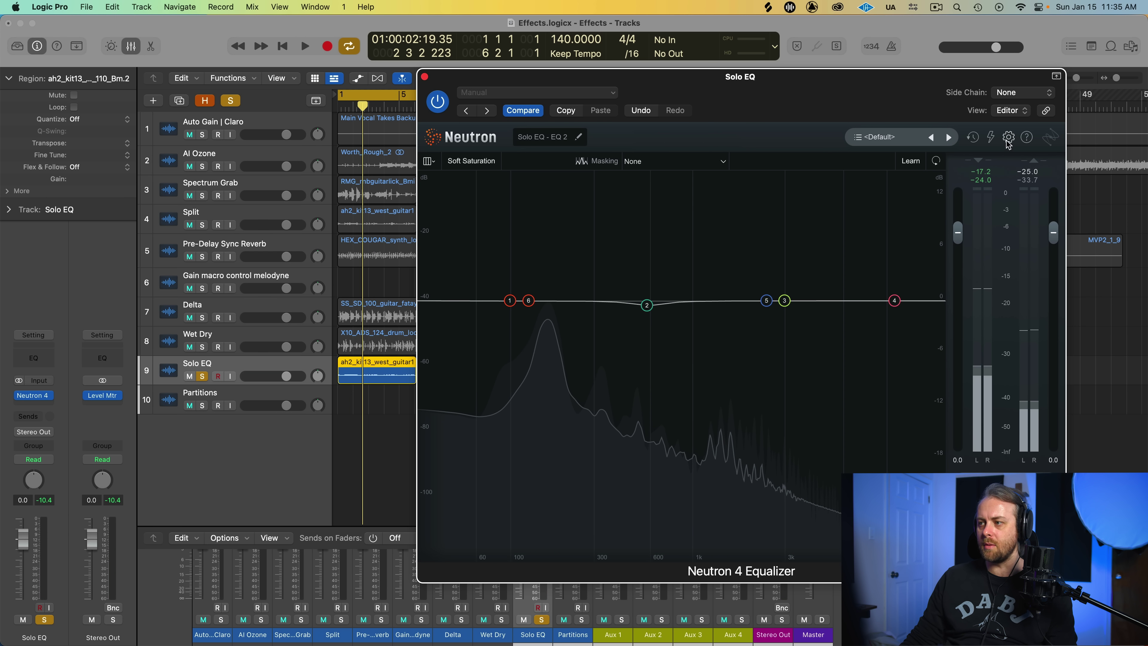
- Open Neutron's equalizer options, set Alt-Solo Q to 0.9, and preview the wide alt-solo filter on the spectrum
click(1008, 137)
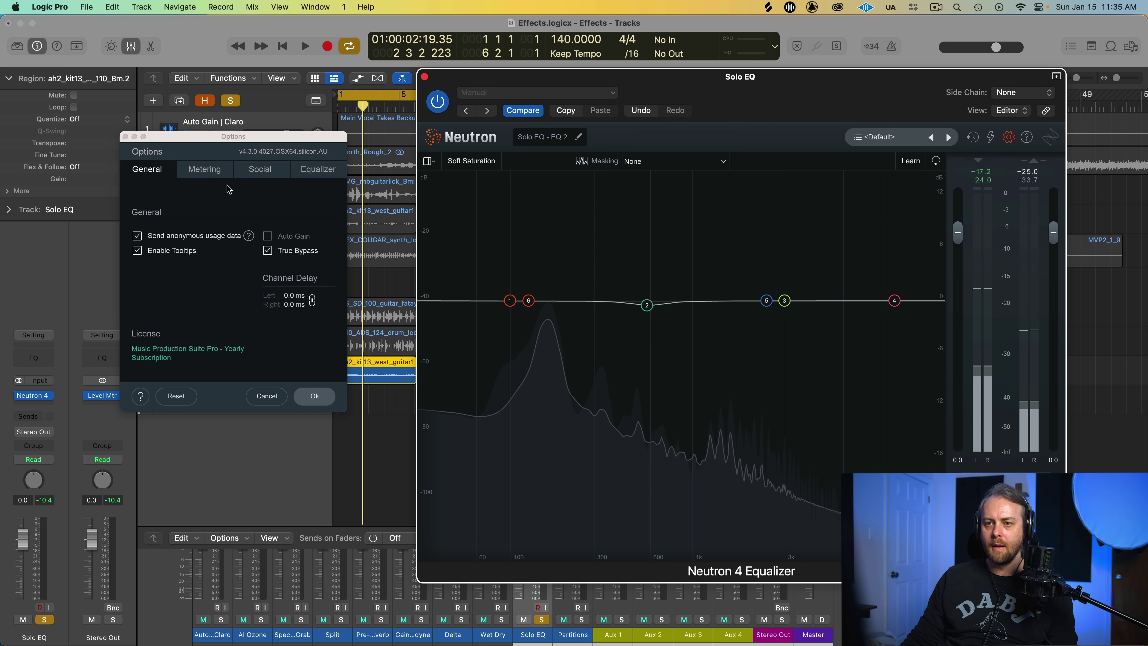
click(212, 171)
click(317, 172)
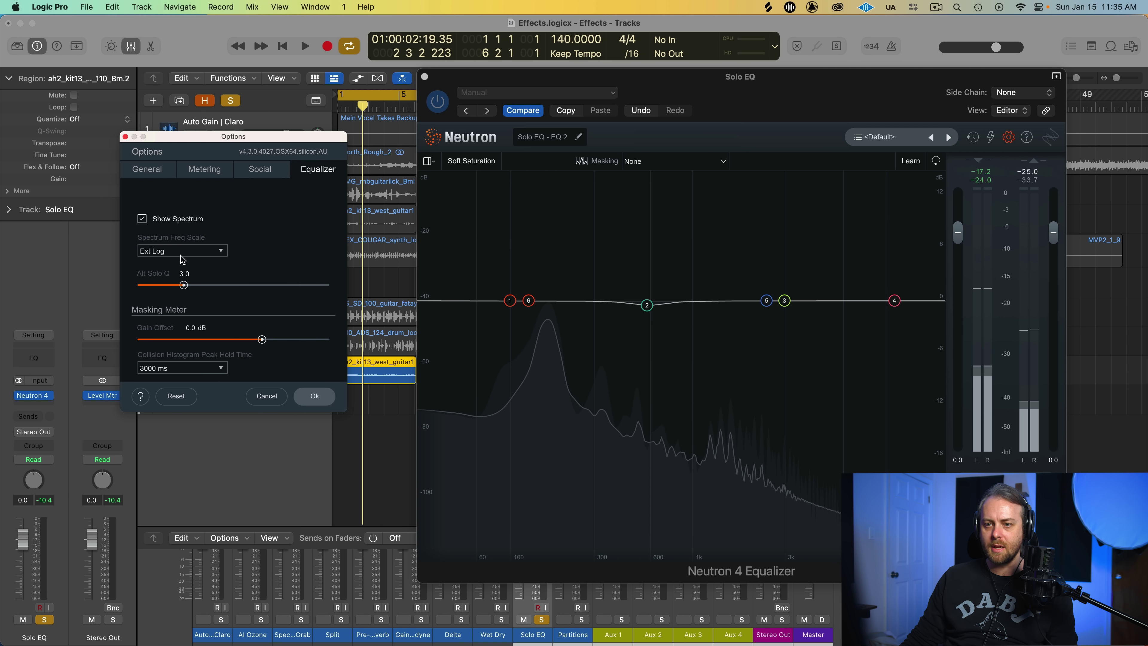
drag(182, 285, 149, 287)
alt+click(572, 241)
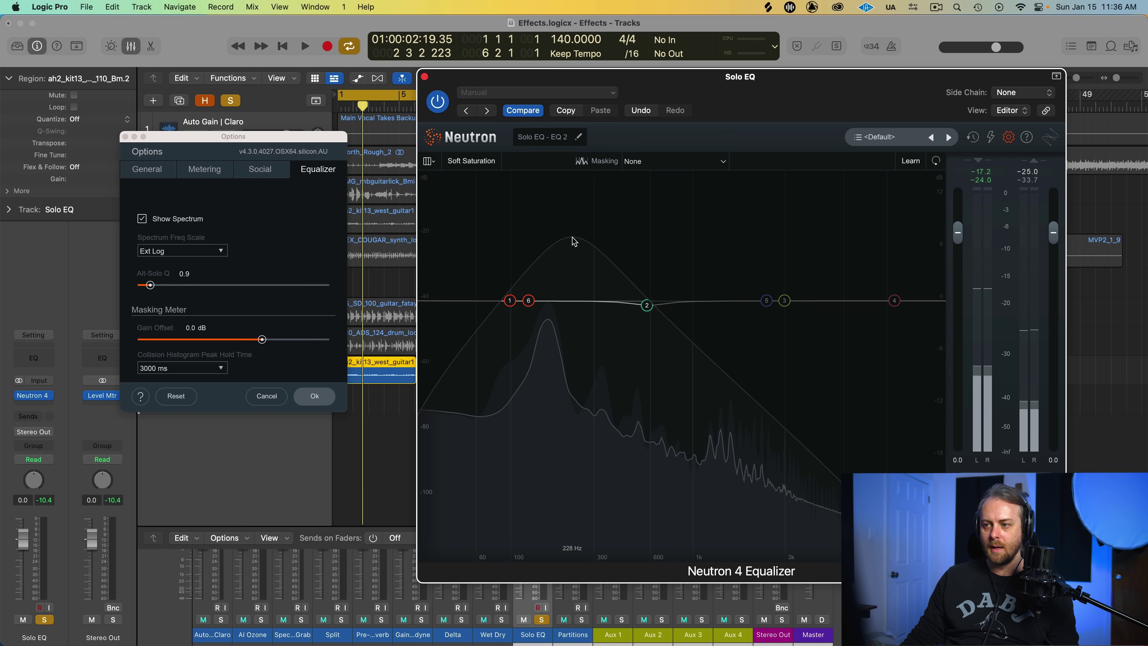
- Set Alt-Solo Q to 9.9, preview the narrow filter around 226 Hz, and reset the Q to 3.0
drag(150, 288, 294, 288)
alt+click(571, 226)
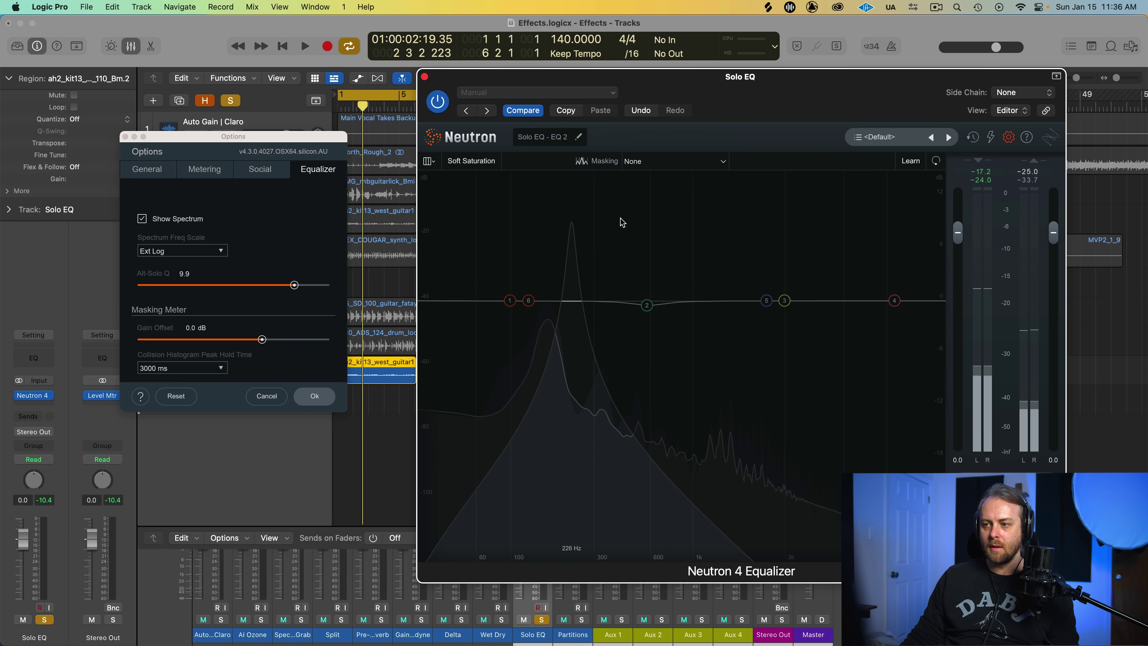
double_click(294, 285)
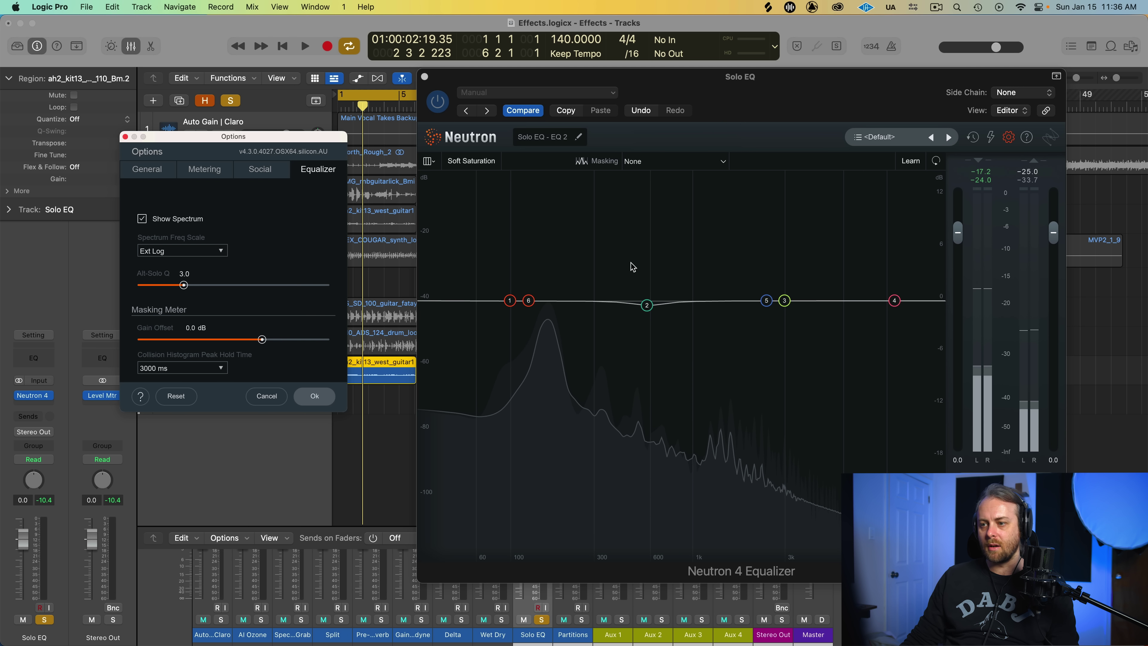
- Confirm Neutron's equalizer options and play the track while sweeping the alt-solo filter through the low frequencies to find the resonance
click(312, 396)
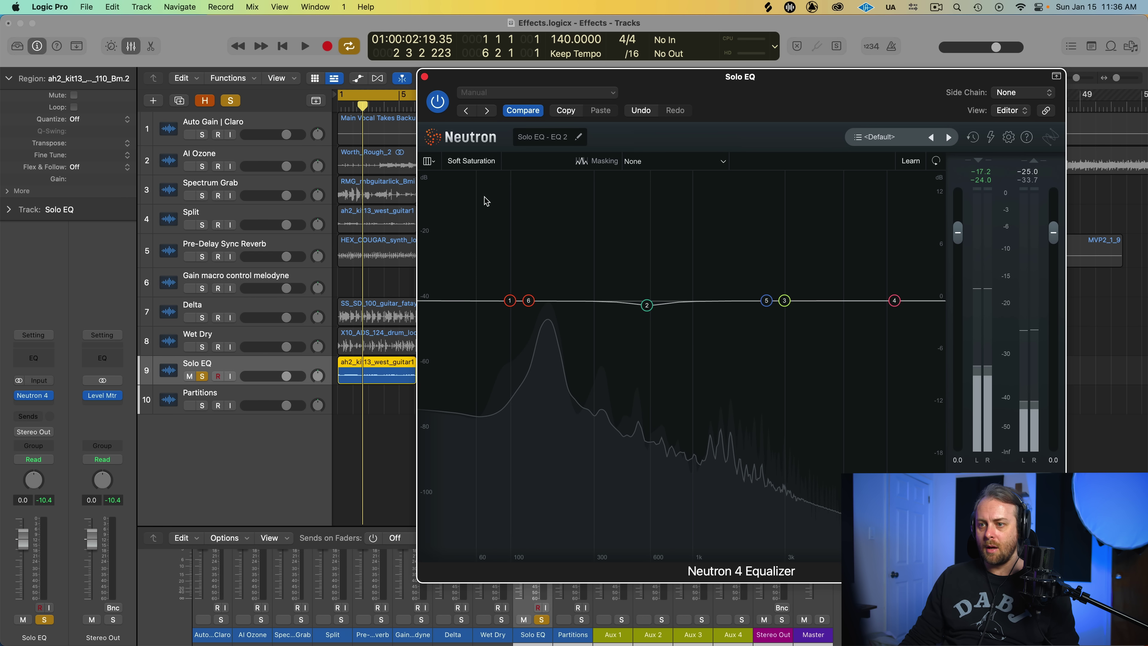
key(space)
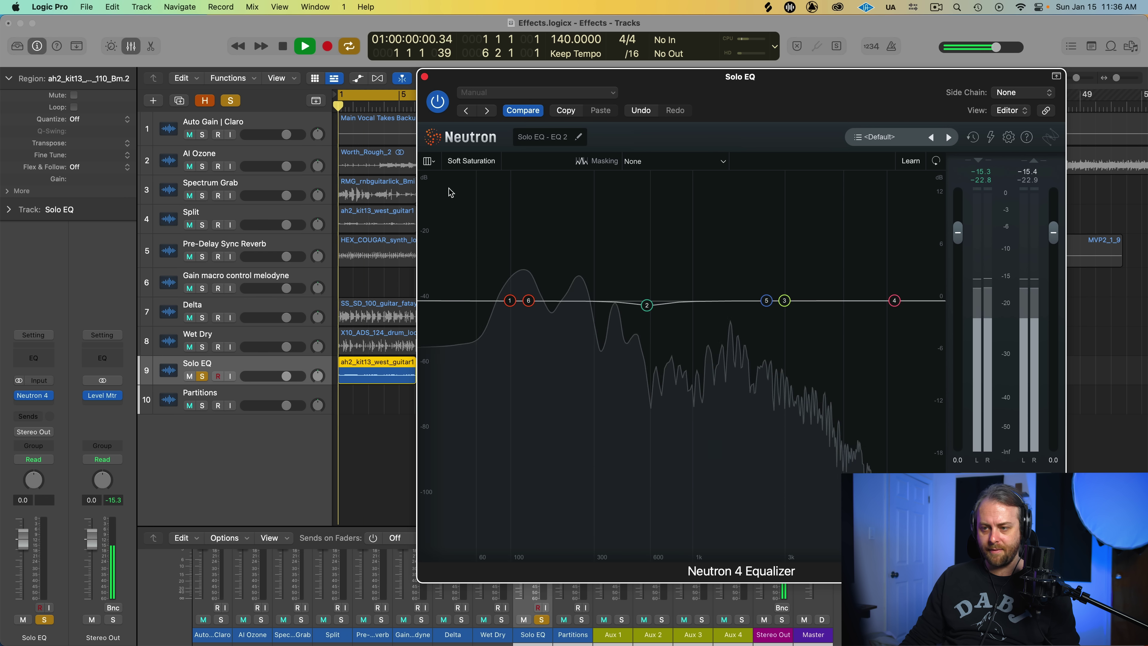
drag(489, 179, 548, 175)
key(space)
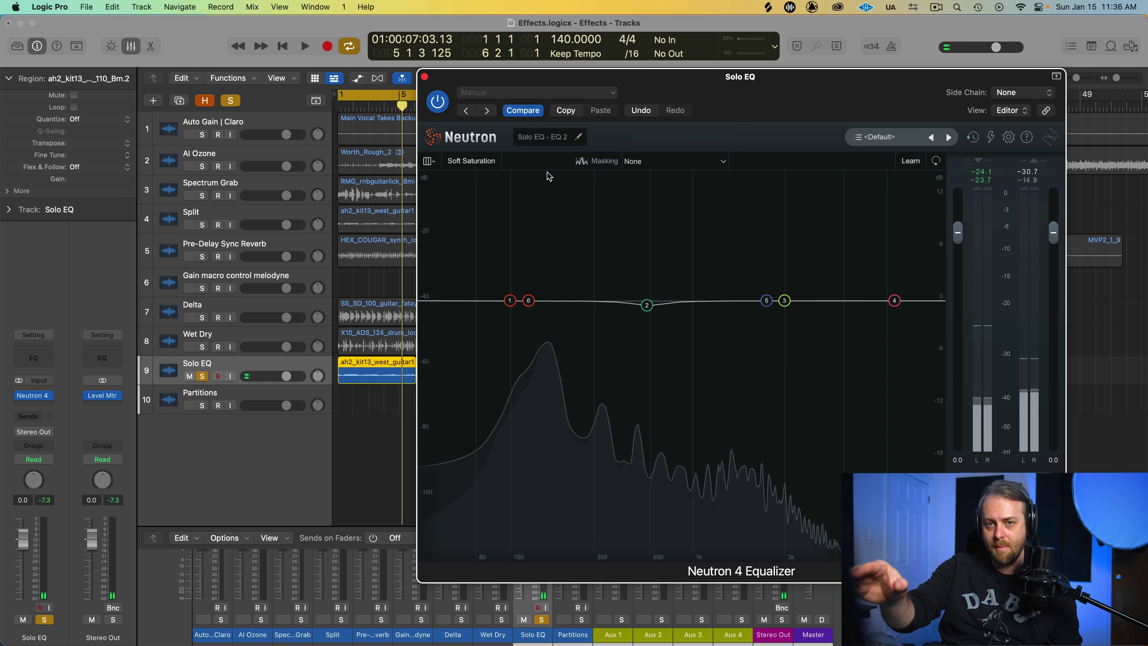
- Add an equalizer band in Neutron at 165 Hz and cut it to -21.7 dB during playback
double_click(548, 175)
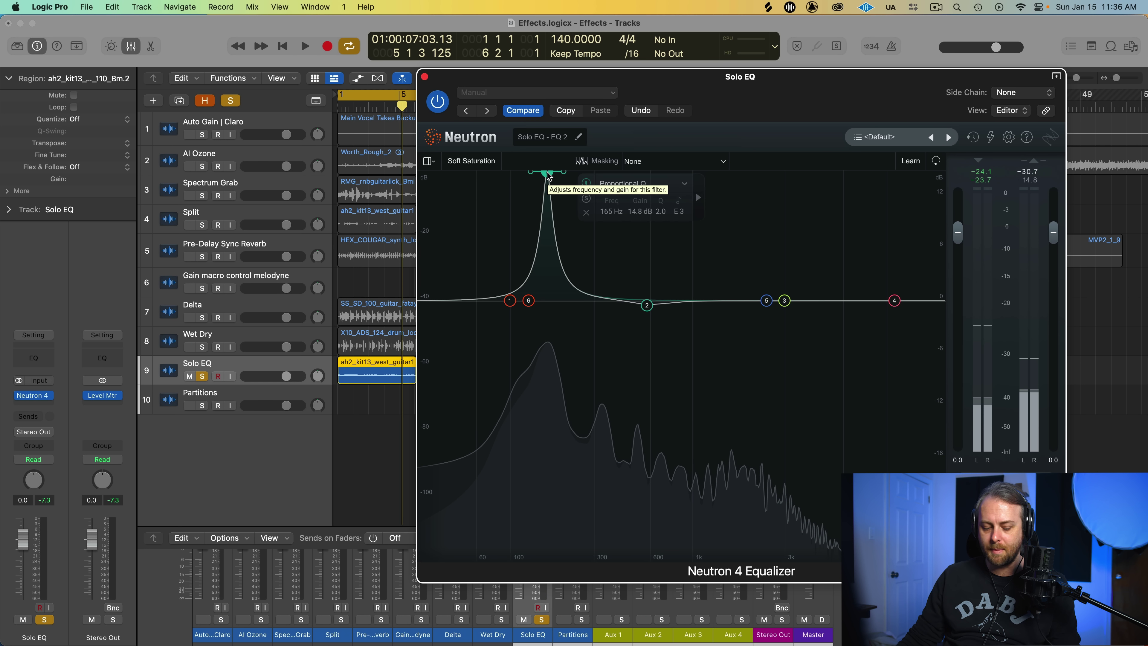
key(space)
drag(548, 174, 532, 495)
key(space)
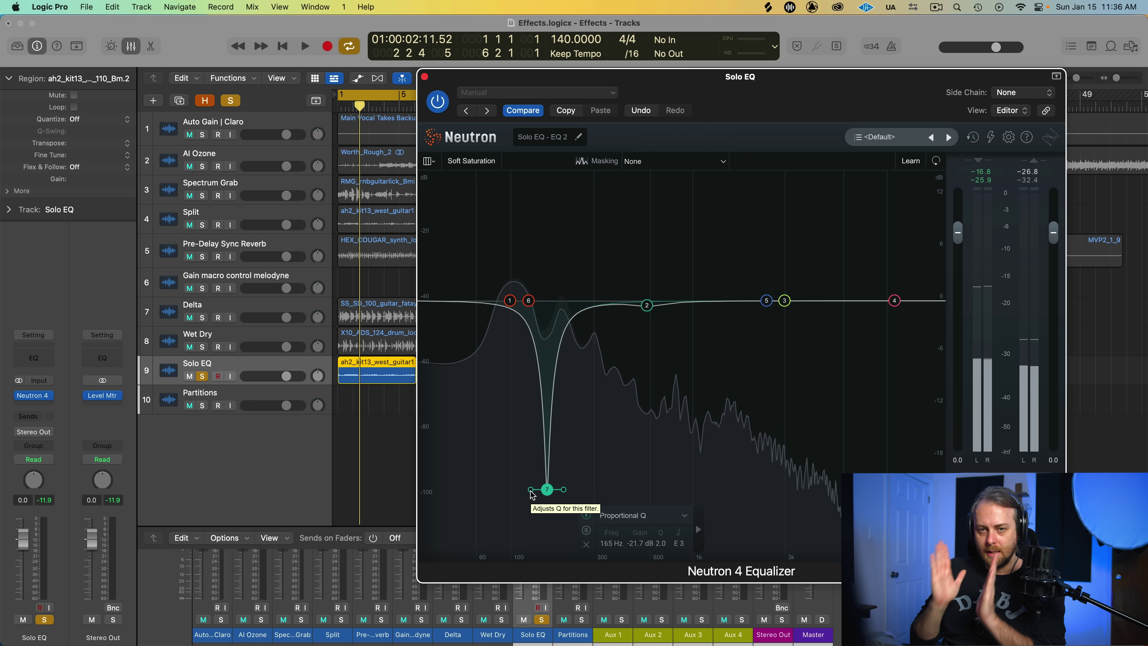
- Close Neutron and switch the solo from the Solo EQ track to the Partitions track
click(424, 76)
click(239, 394)
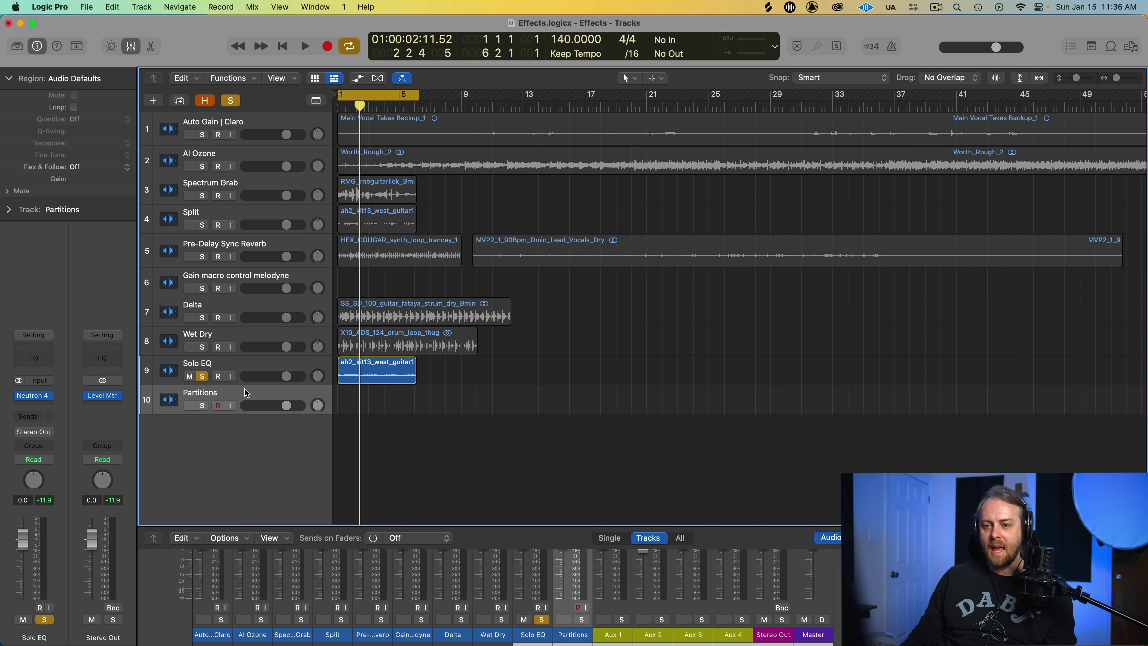
click(203, 405)
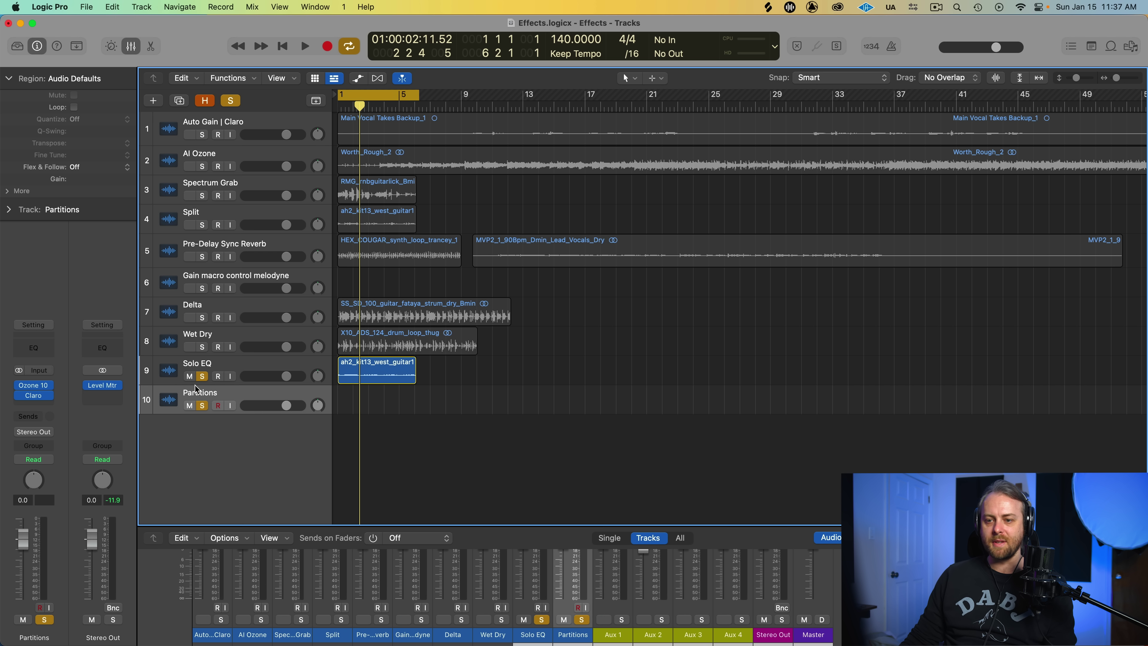
click(202, 376)
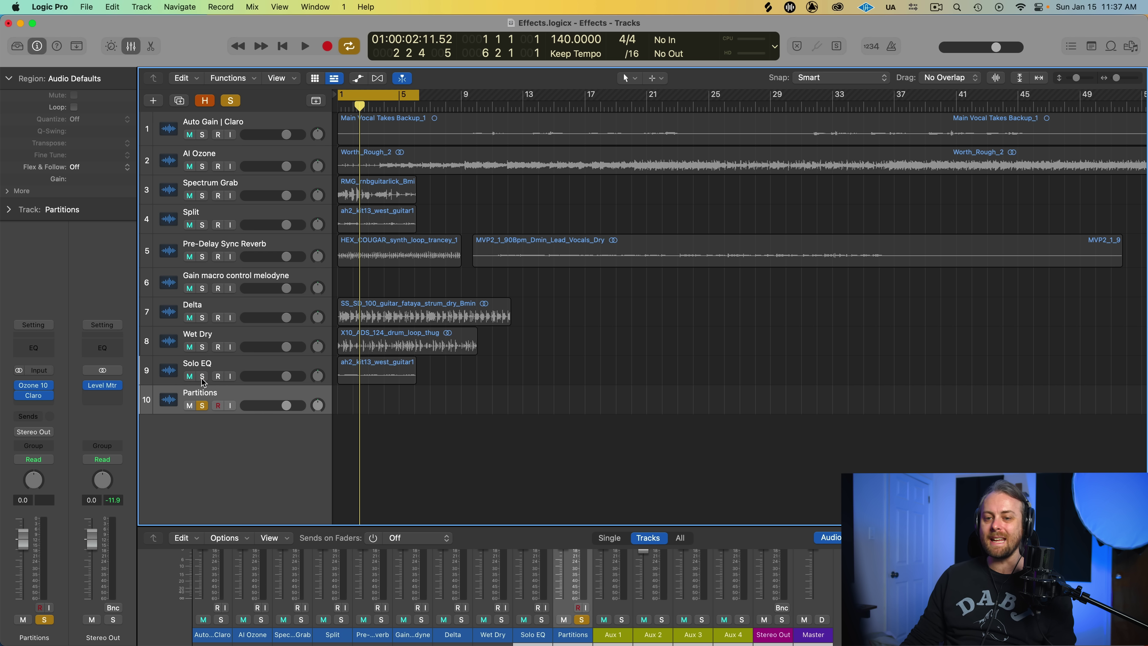
- Open Claro and Ozone 10 on the Partitions track and arrange their windows so both can be seen
click(34, 395)
click(33, 385)
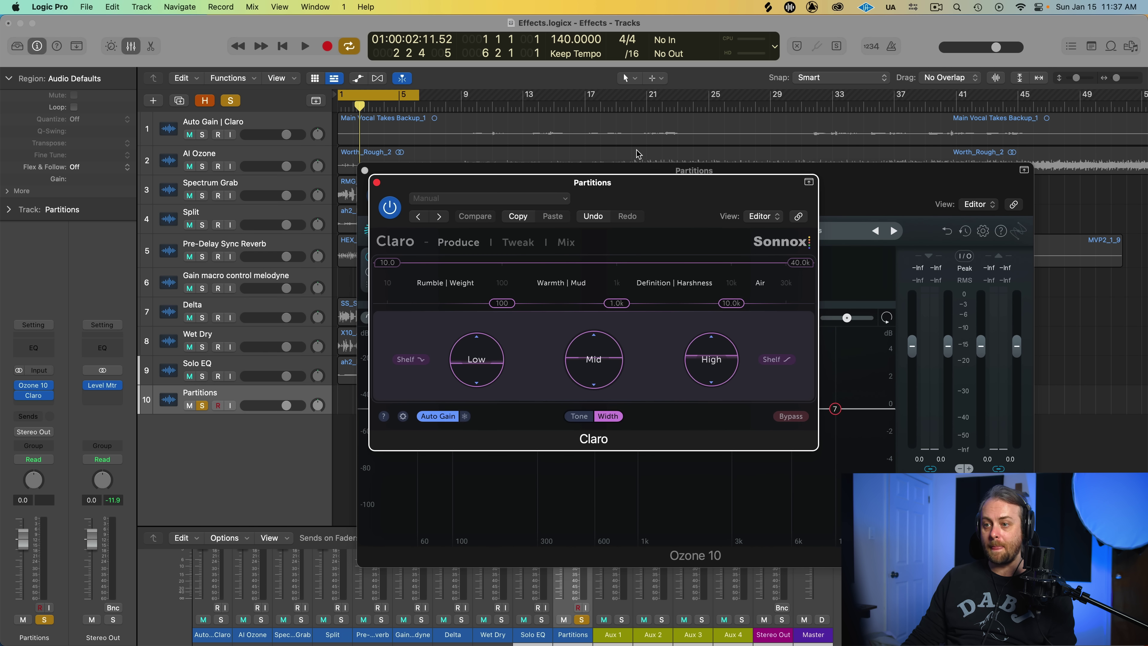
drag(658, 184, 475, 73)
drag(800, 203, 866, 256)
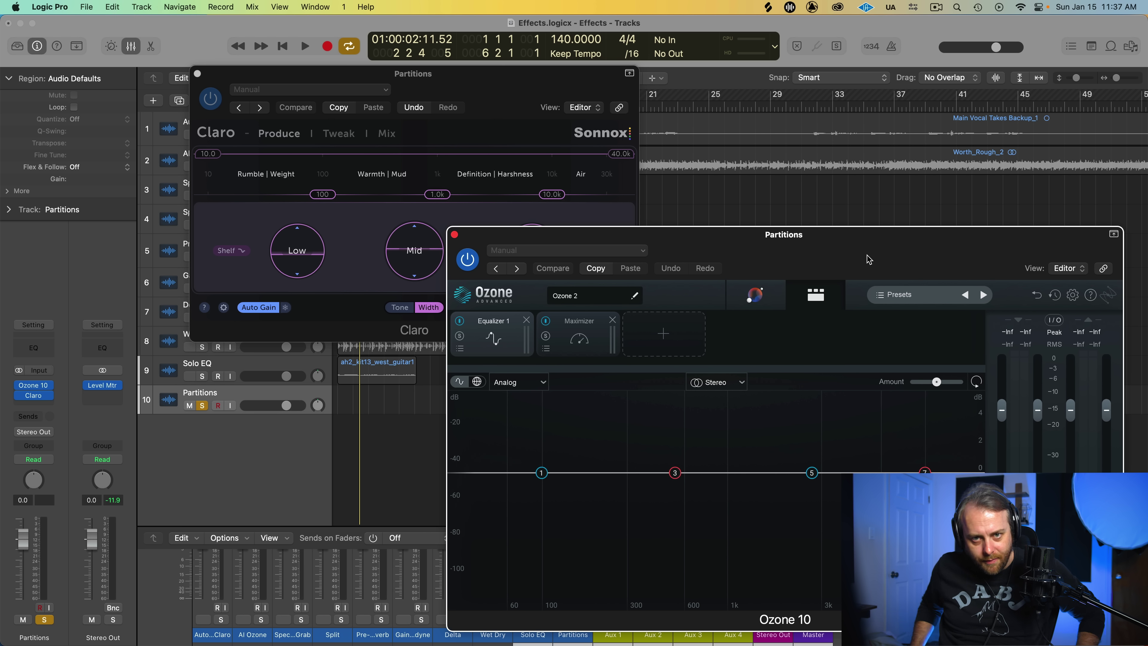
- Compare Claro with Ozone 10 on the Partitions track, open Ozone's assistant view, and close Ozone
click(472, 91)
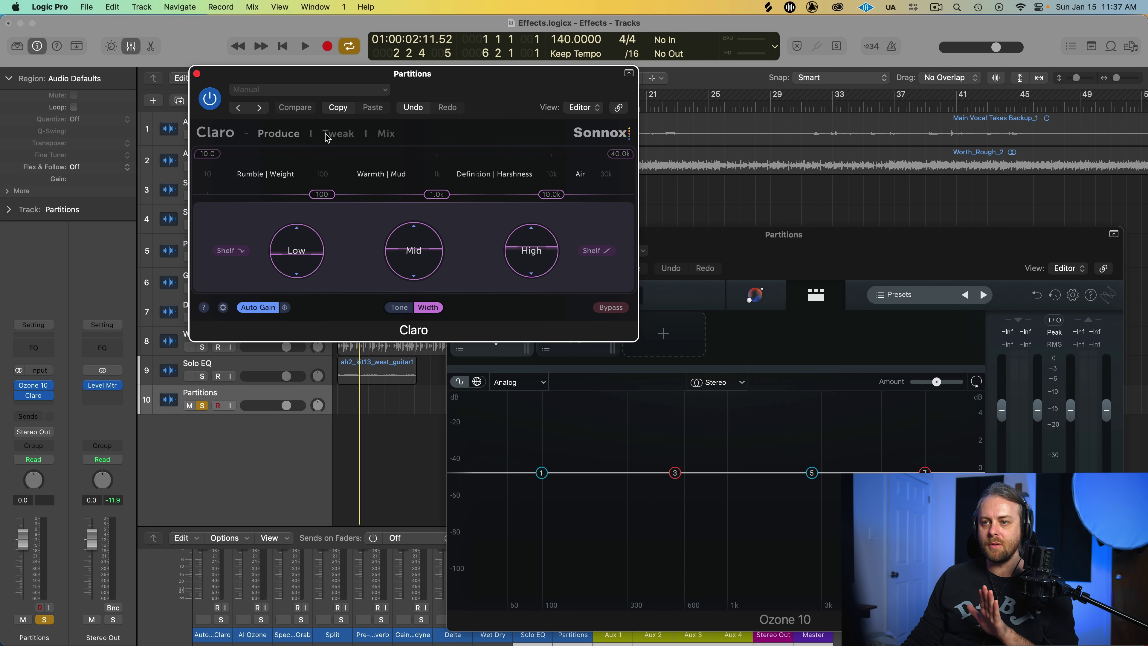
click(780, 258)
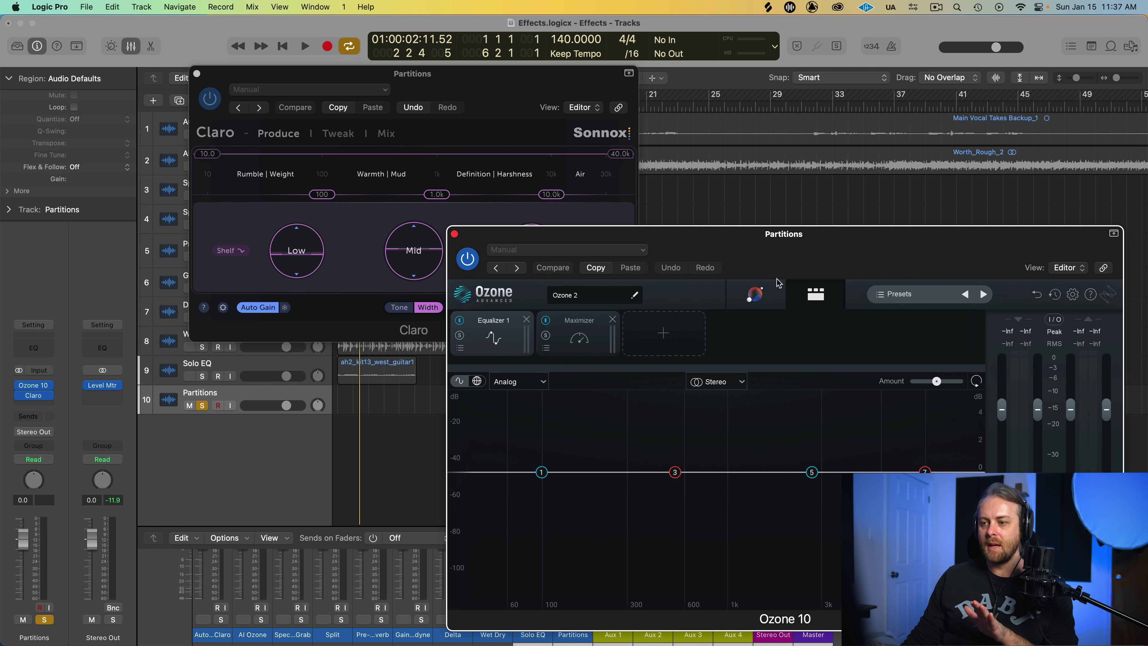
click(777, 300)
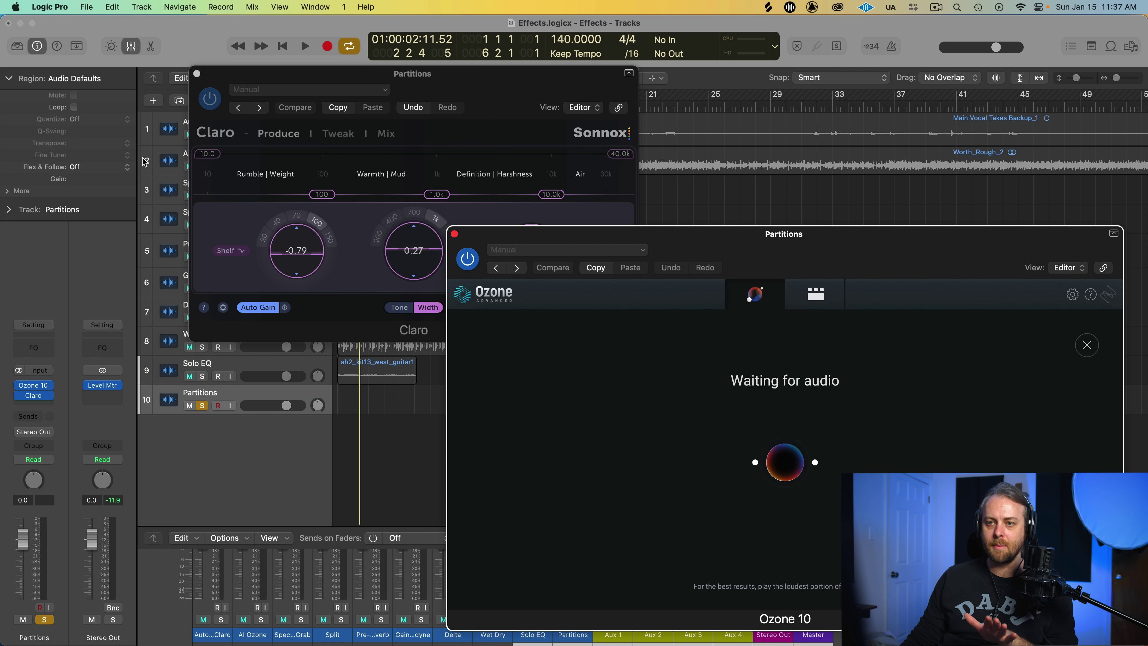
click(454, 234)
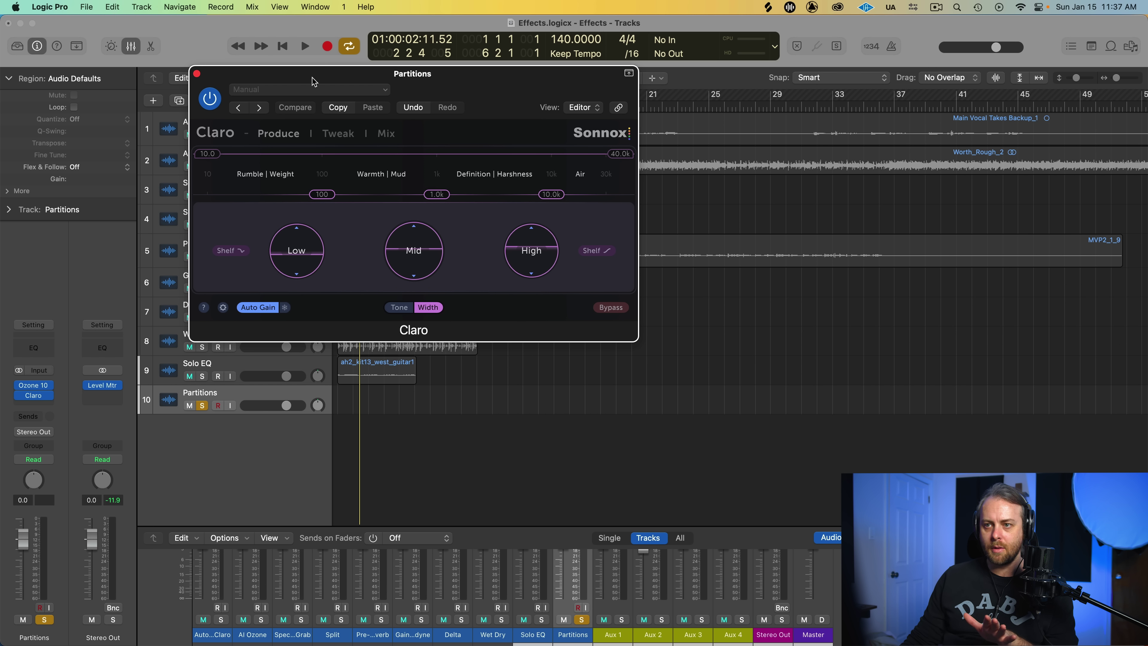
- Open Ozone 10 from the AI Ozone track and place it beside the Partitions track's Claro window, with the Partitions track reselected
drag(312, 75, 482, 74)
click(205, 157)
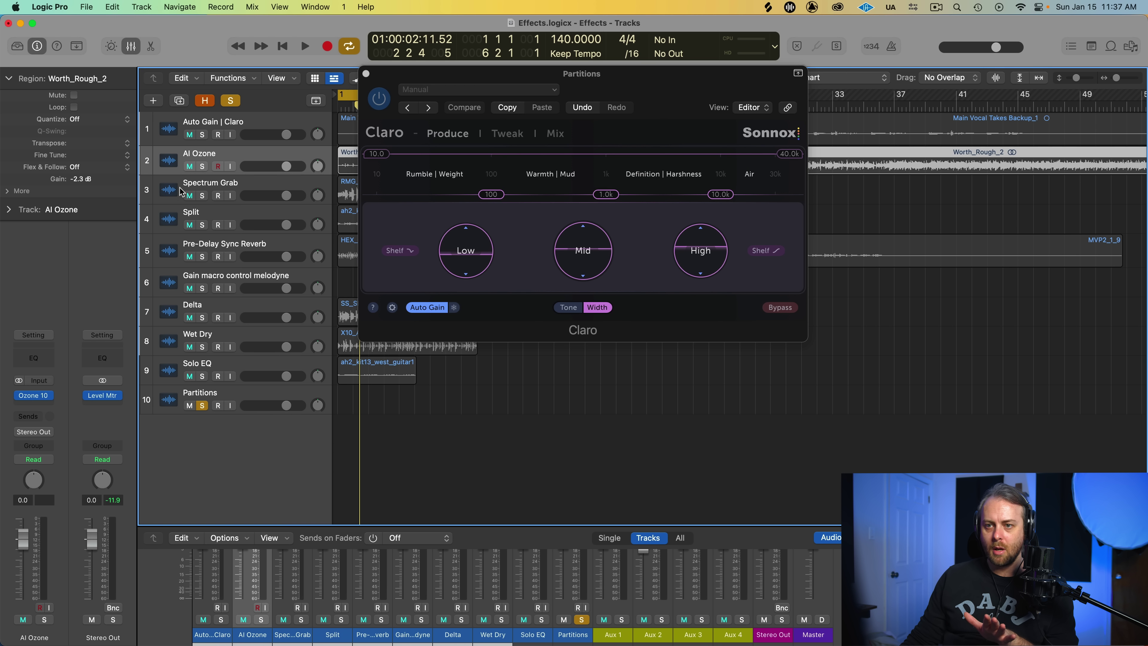
click(36, 398)
drag(675, 179, 824, 215)
click(825, 276)
click(597, 107)
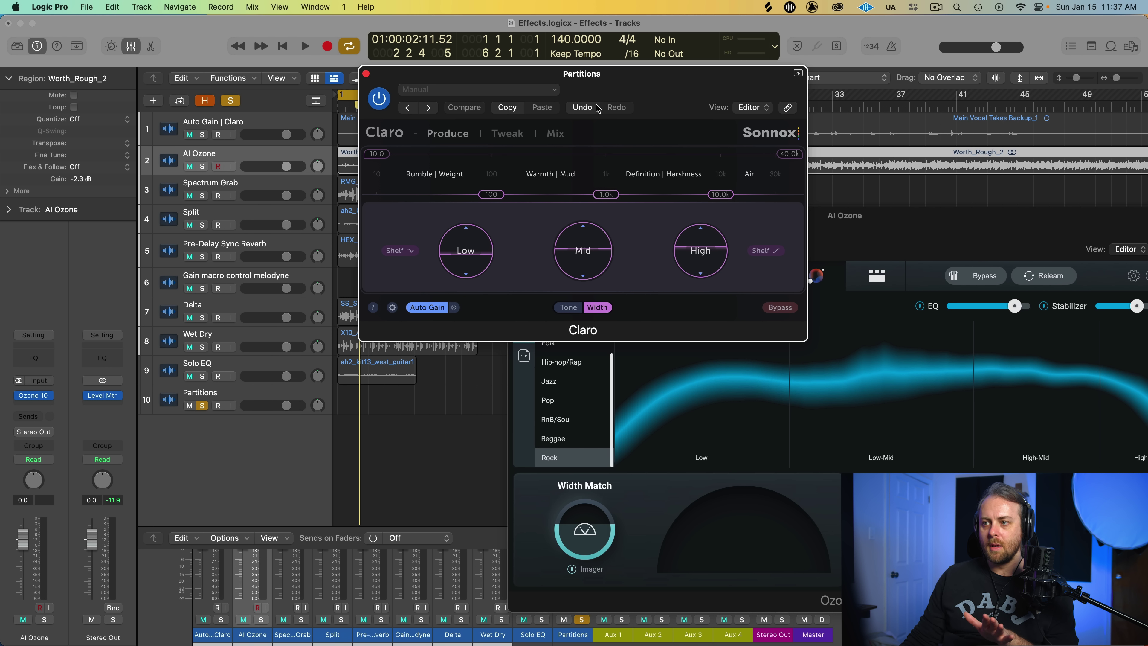
click(247, 393)
drag(676, 102, 374, 77)
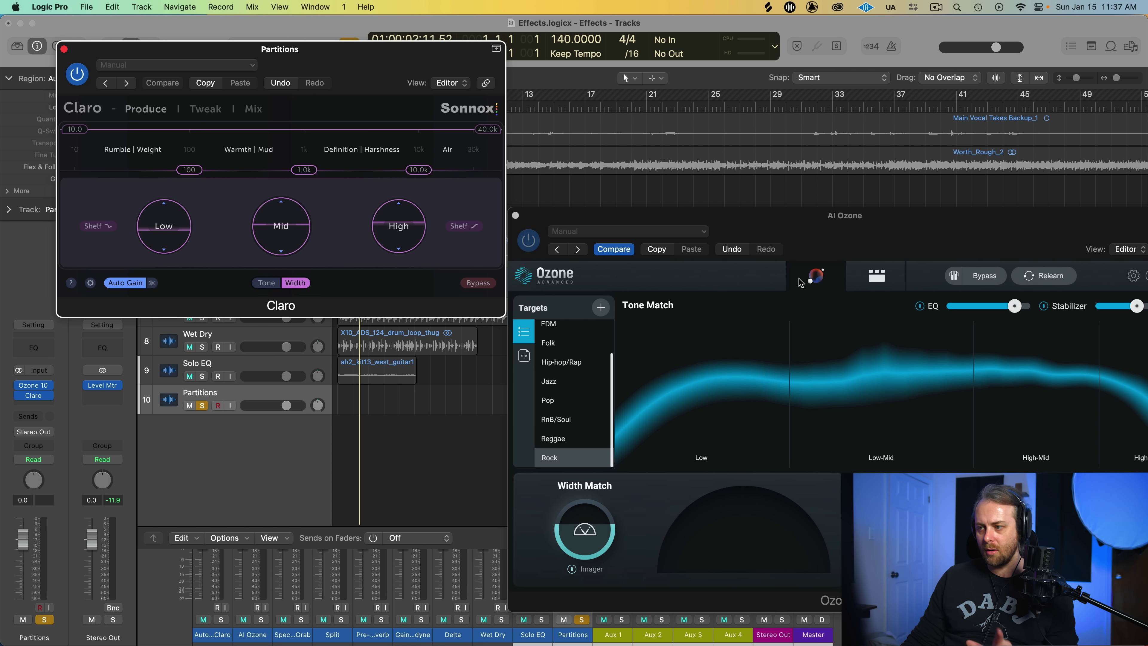
- Show Ozone's module chain and assistant view, and cycle Claro through its Tweak and Mix views back to Produce
click(877, 275)
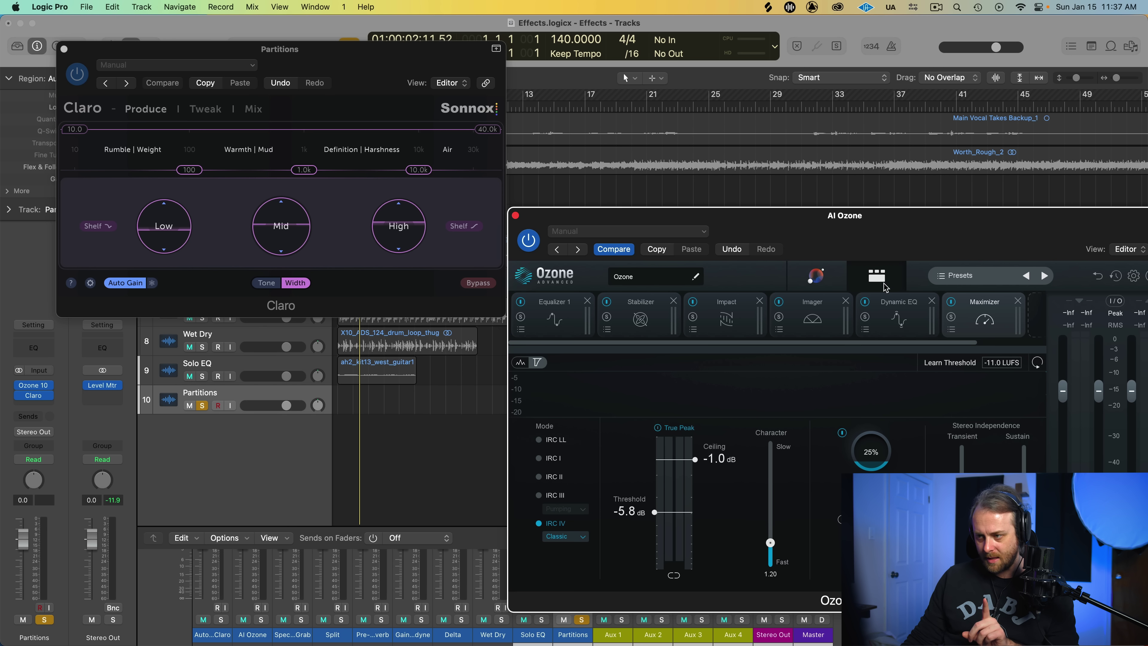
click(837, 281)
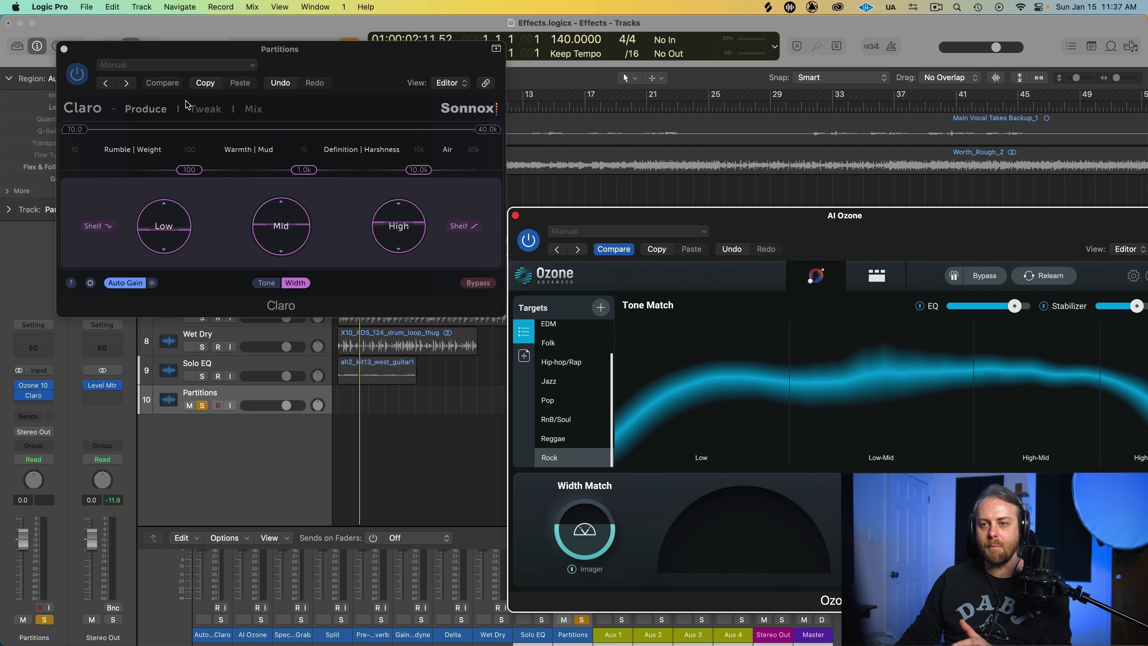
click(205, 109)
click(251, 113)
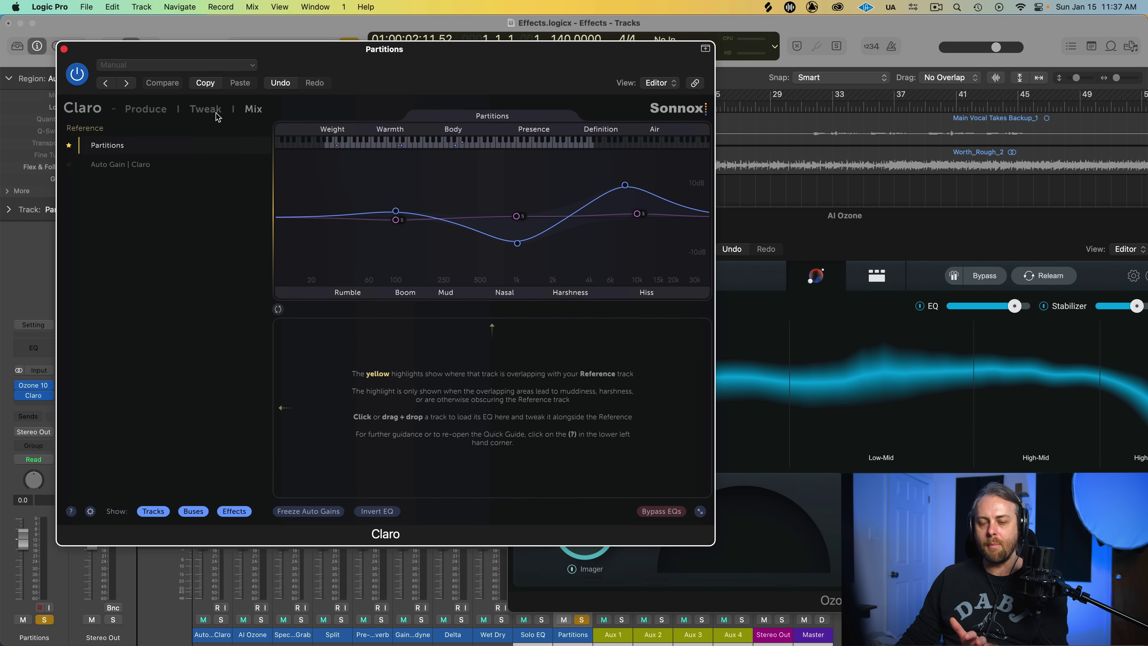
click(190, 112)
click(156, 110)
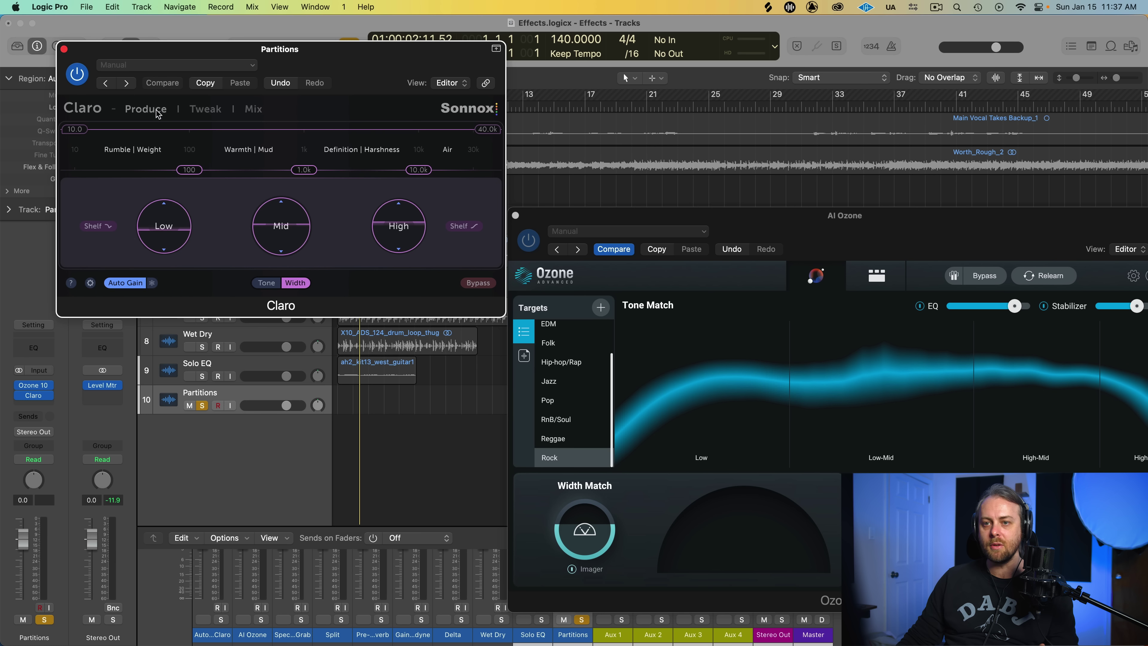
- Raise Claro's width to 2.32 for Low and 3.71 for High, raise Mid too, and move Ozone closer
drag(168, 228, 168, 212)
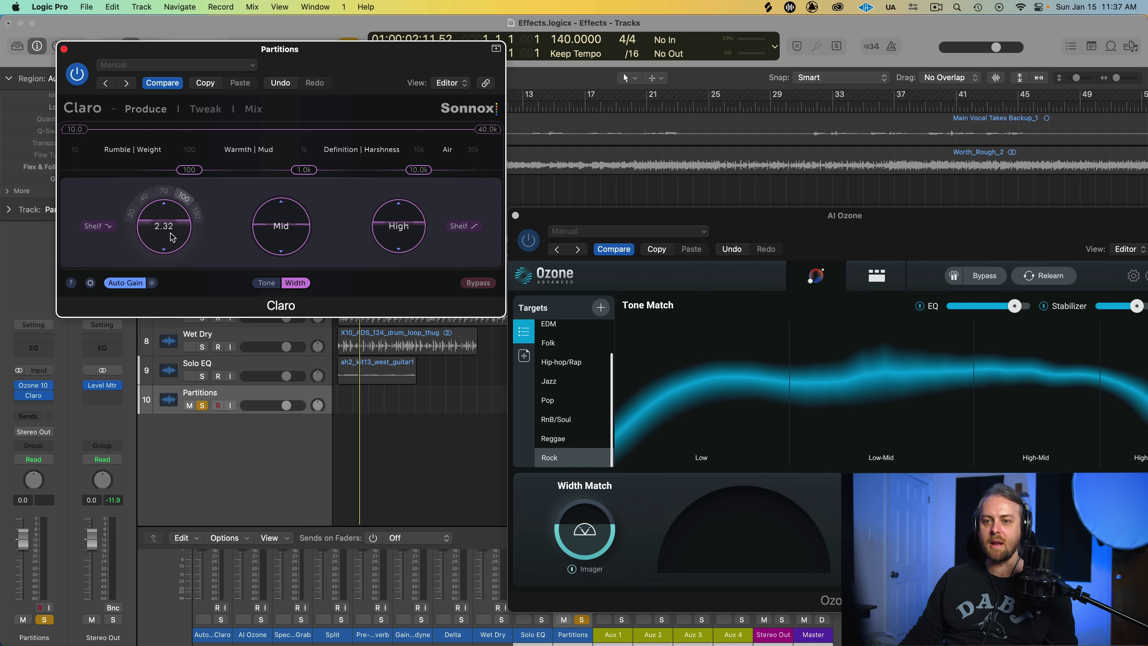
drag(240, 235, 254, 234)
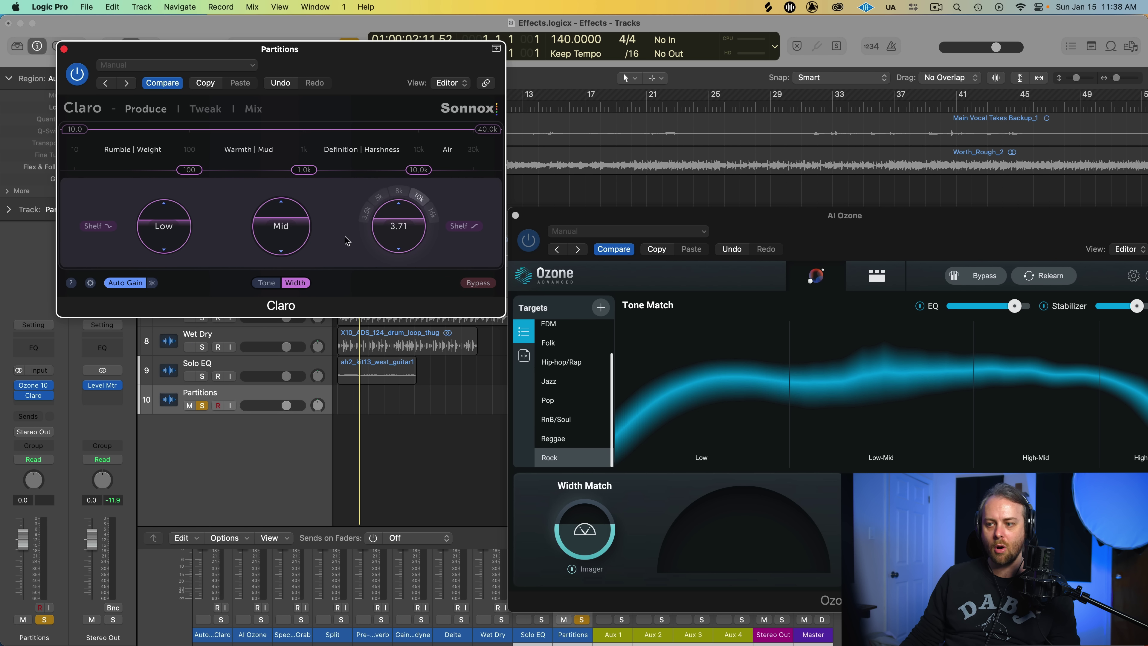
drag(736, 215, 663, 200)
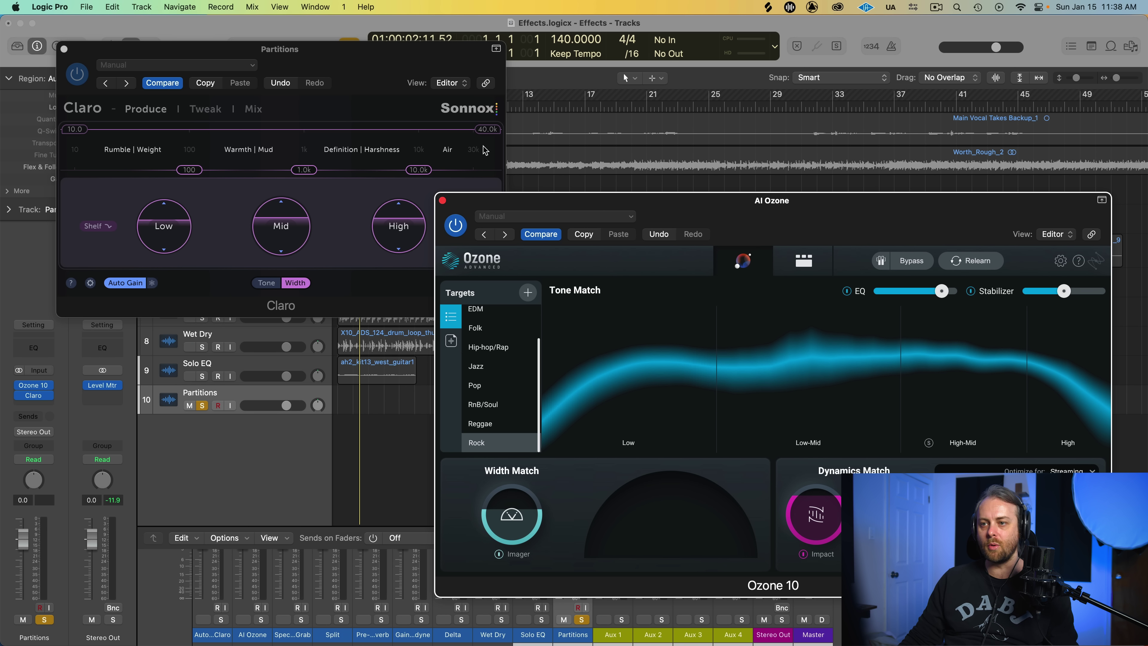
click(387, 78)
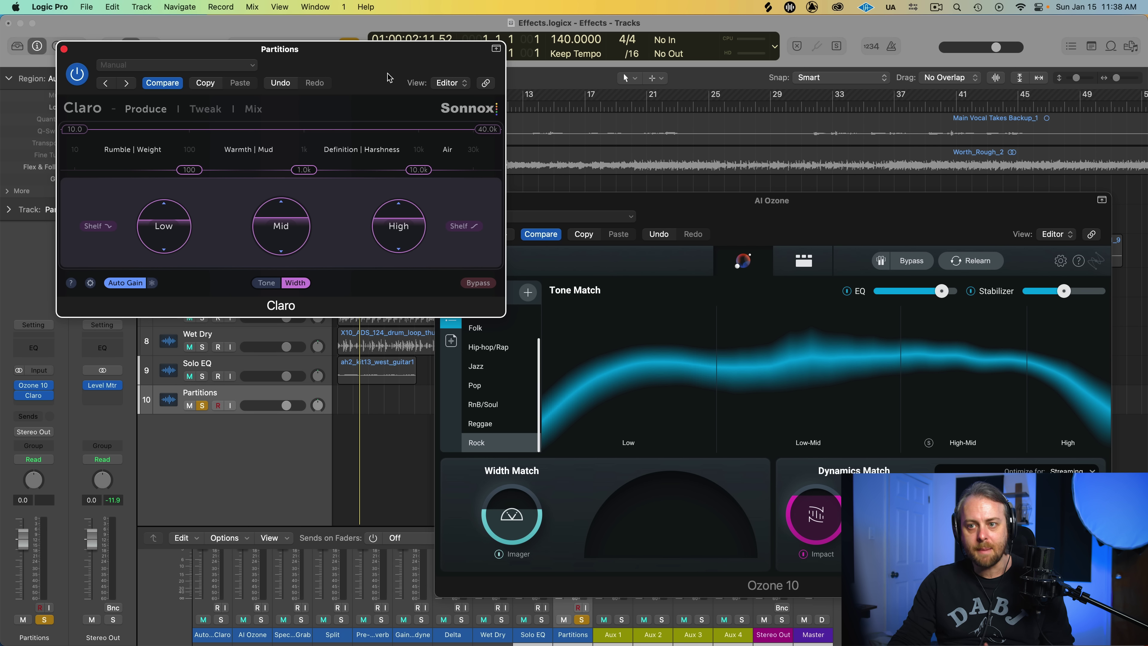
- In Claro's Tweak view, lower the high-frequency peak and set the mid dip to 960.6 Hz at -6.9 dB
click(206, 111)
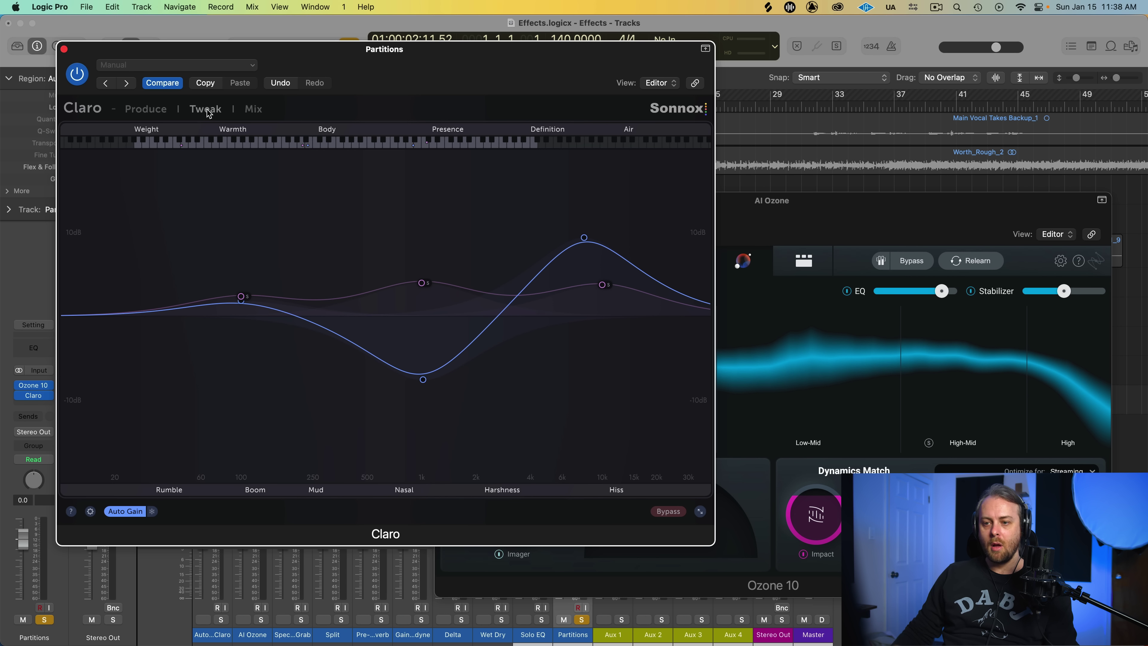
drag(584, 238, 570, 268)
drag(423, 383, 425, 386)
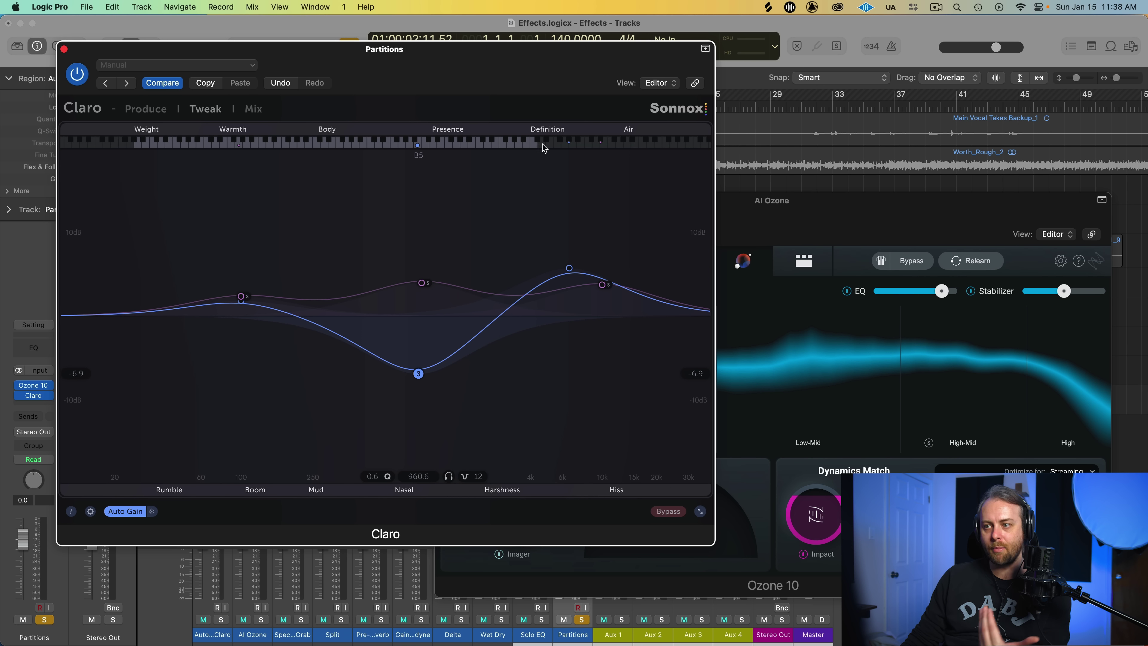
- Examine Ozone's module chain, viewing the Stabilizer, Impact, Imager, Dynamic EQ and Equalizer modules
click(791, 233)
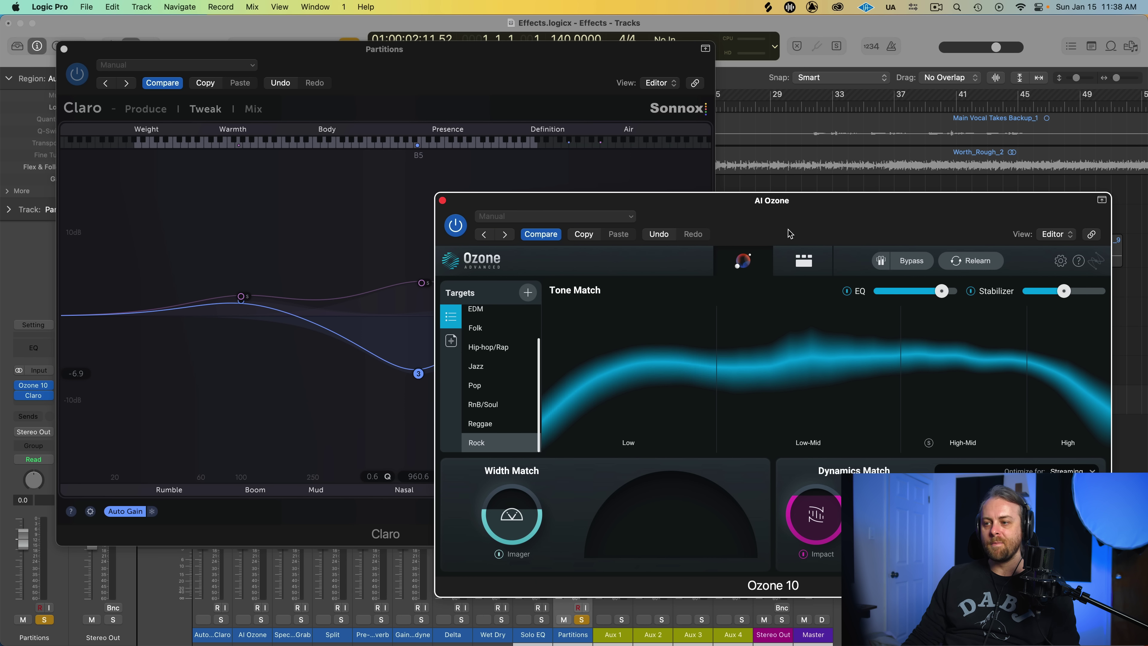
click(809, 263)
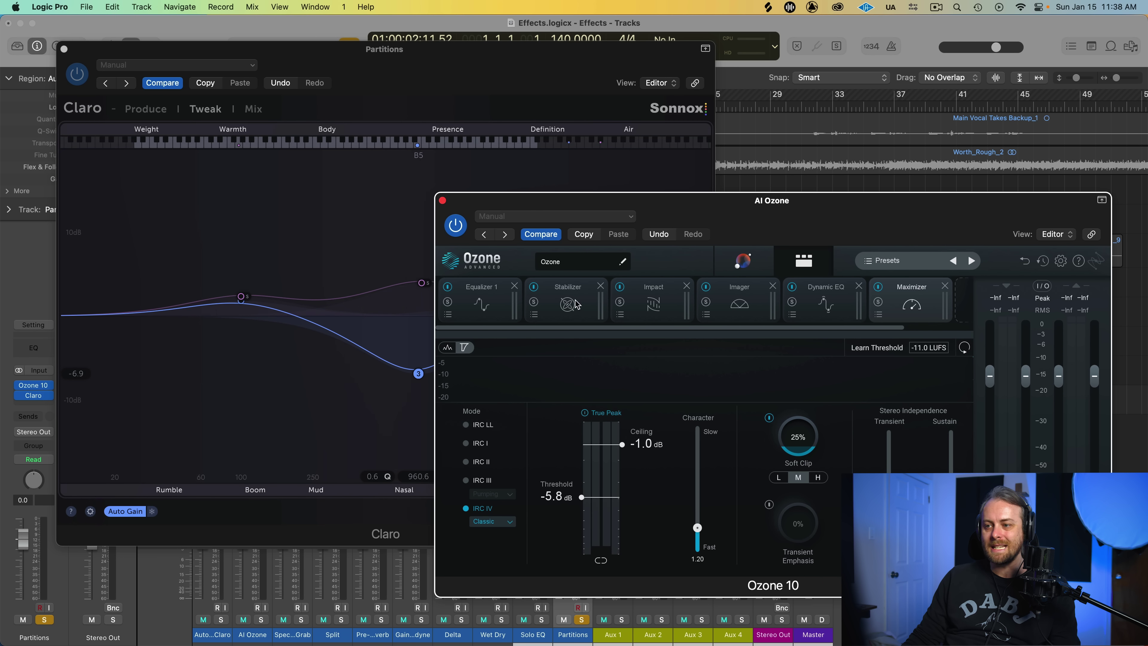
click(579, 305)
click(641, 312)
click(750, 311)
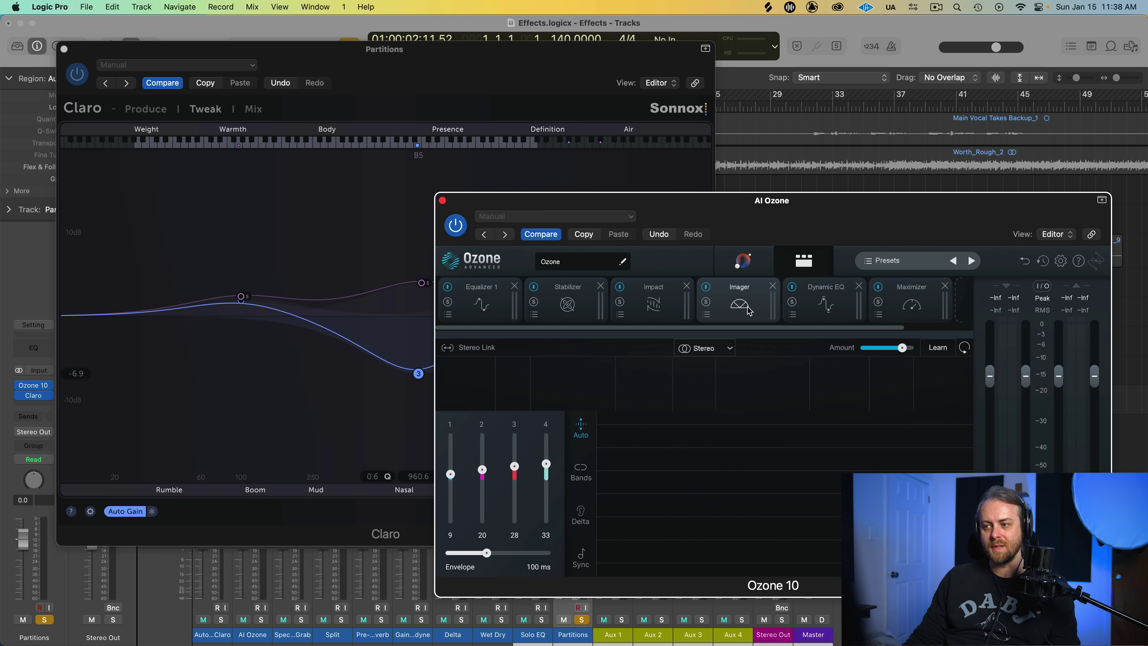
click(830, 309)
click(489, 303)
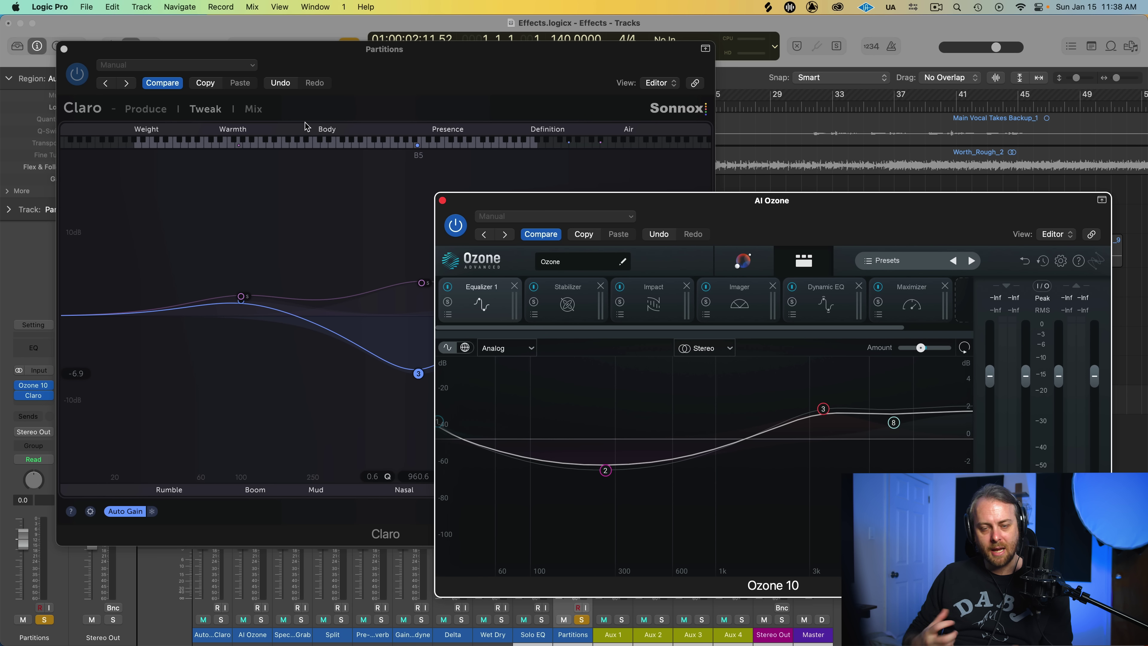
- Return Claro to its simple Produce view and Ozone to its assistant view with Tone Match
click(149, 118)
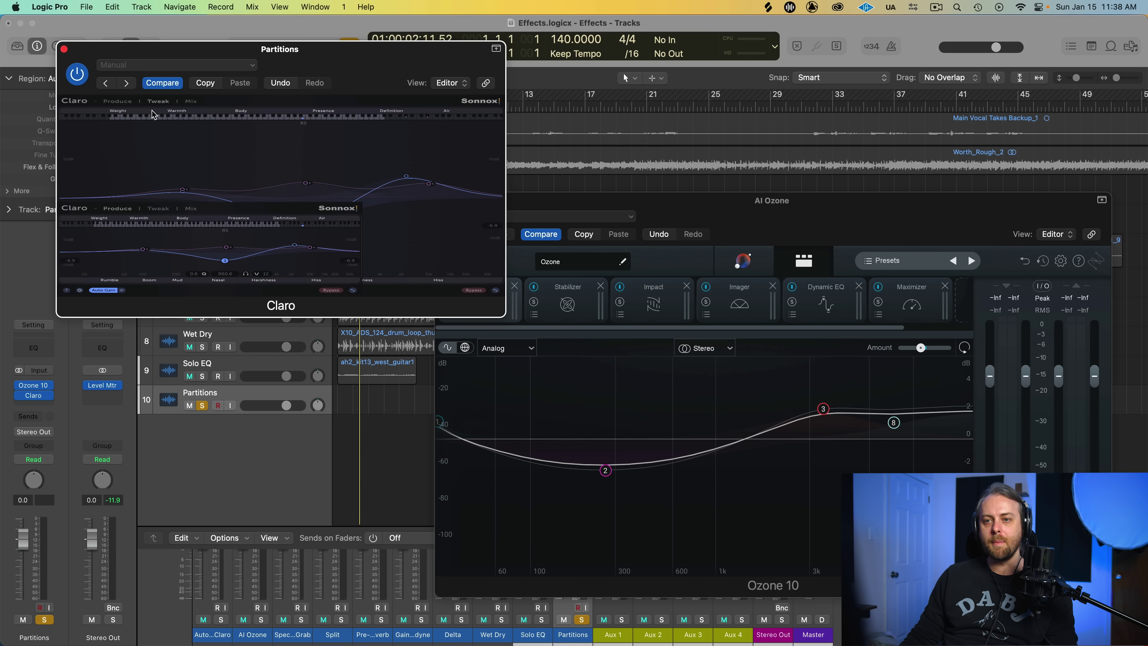
click(154, 113)
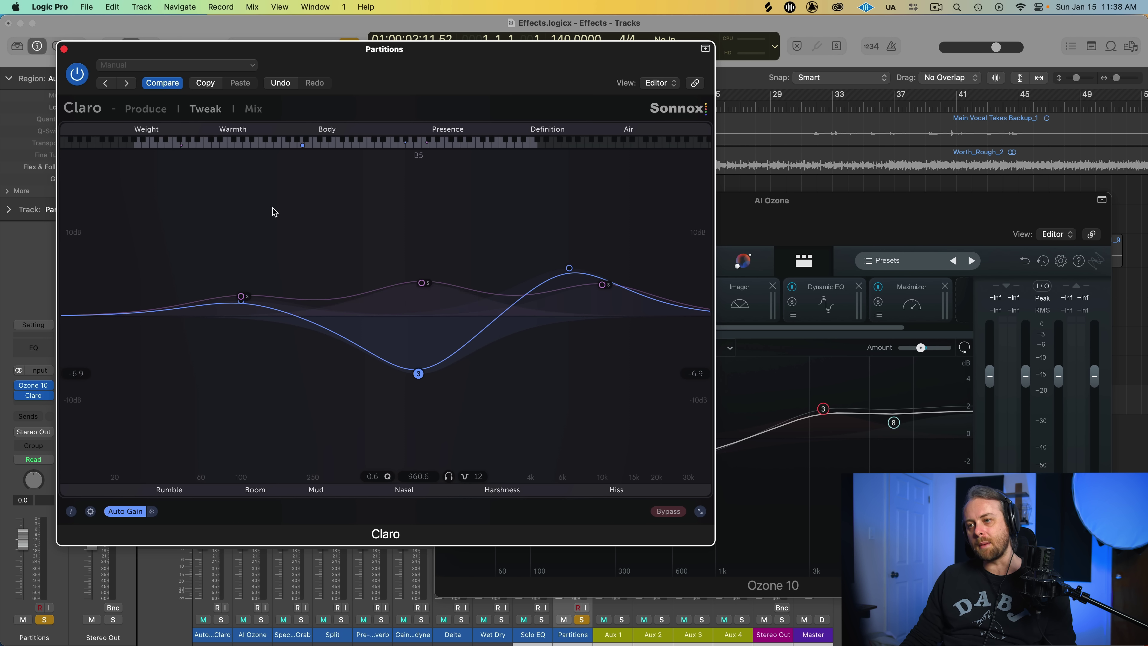
click(163, 113)
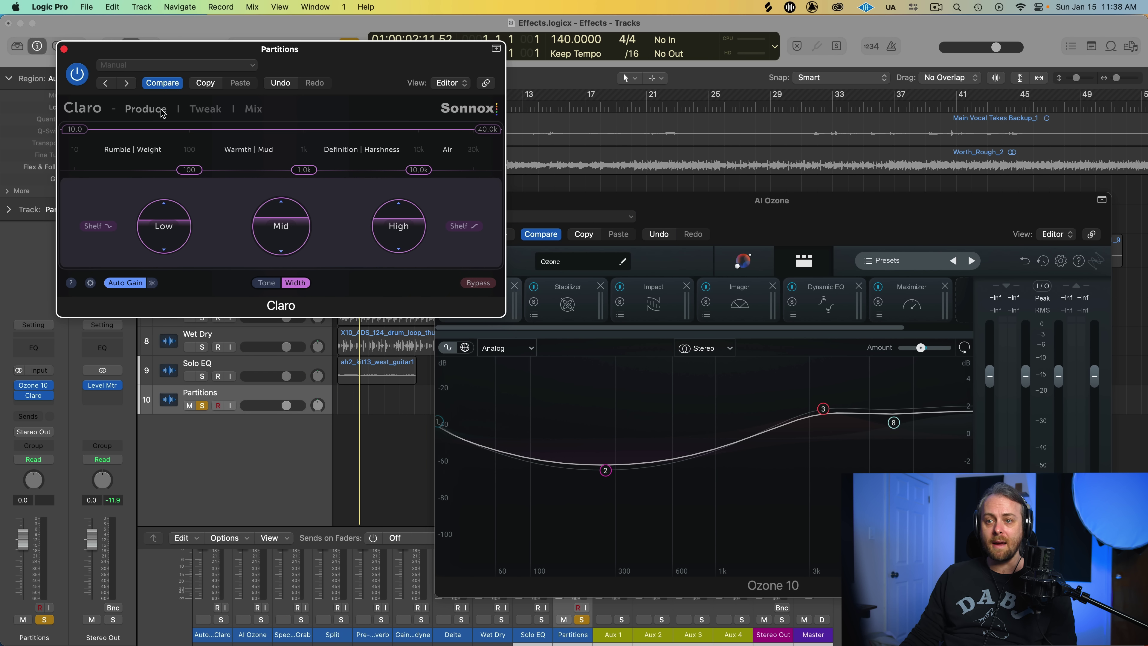
click(743, 261)
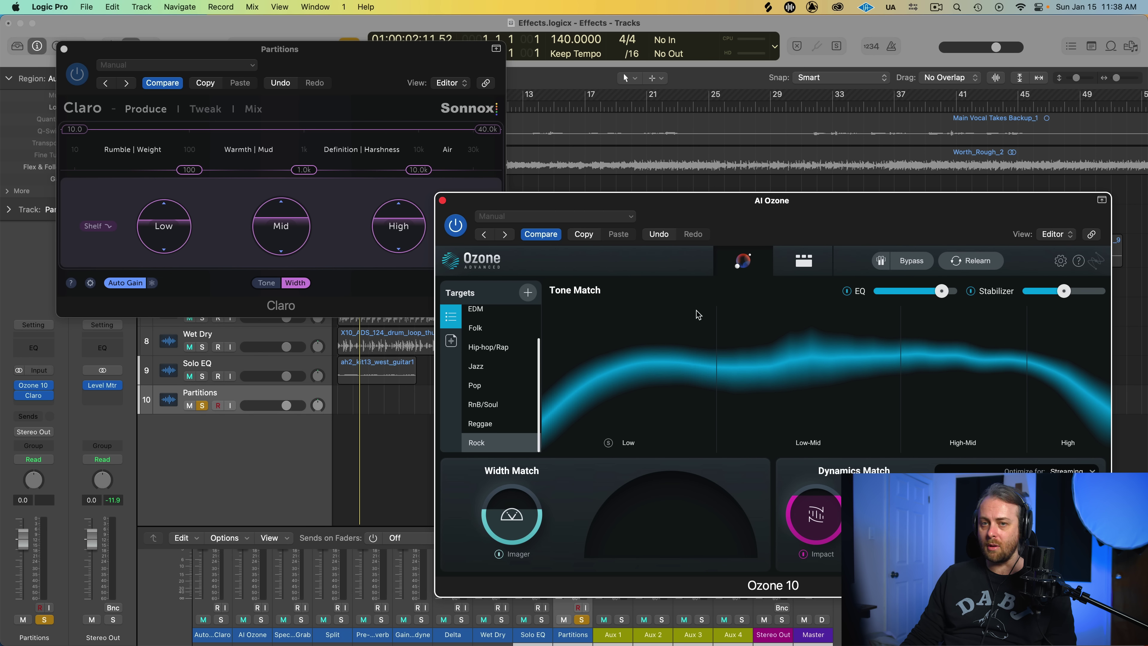